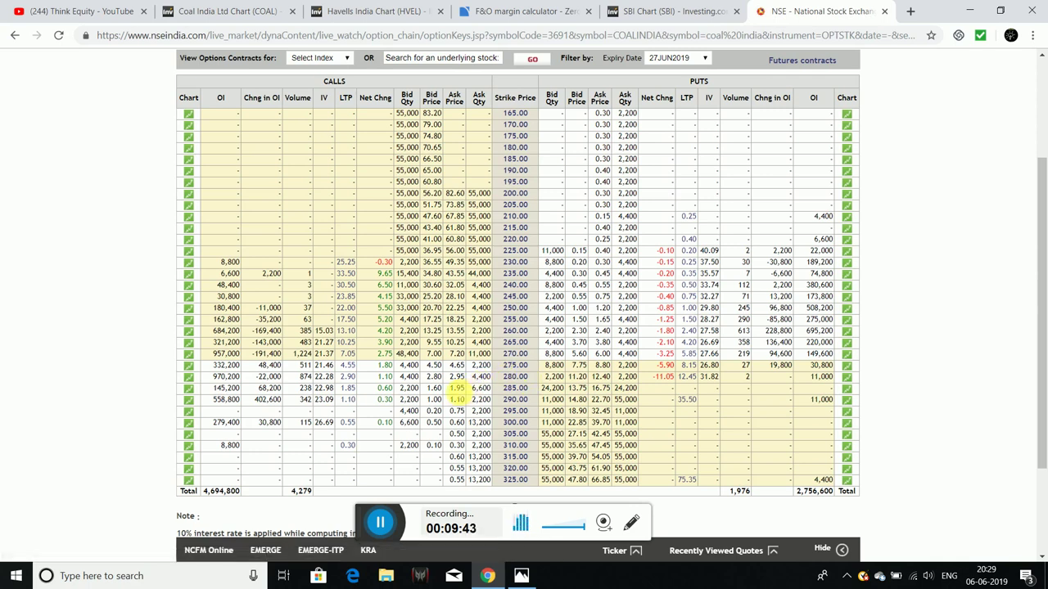
pyautogui.scroll(2, 438, 382)
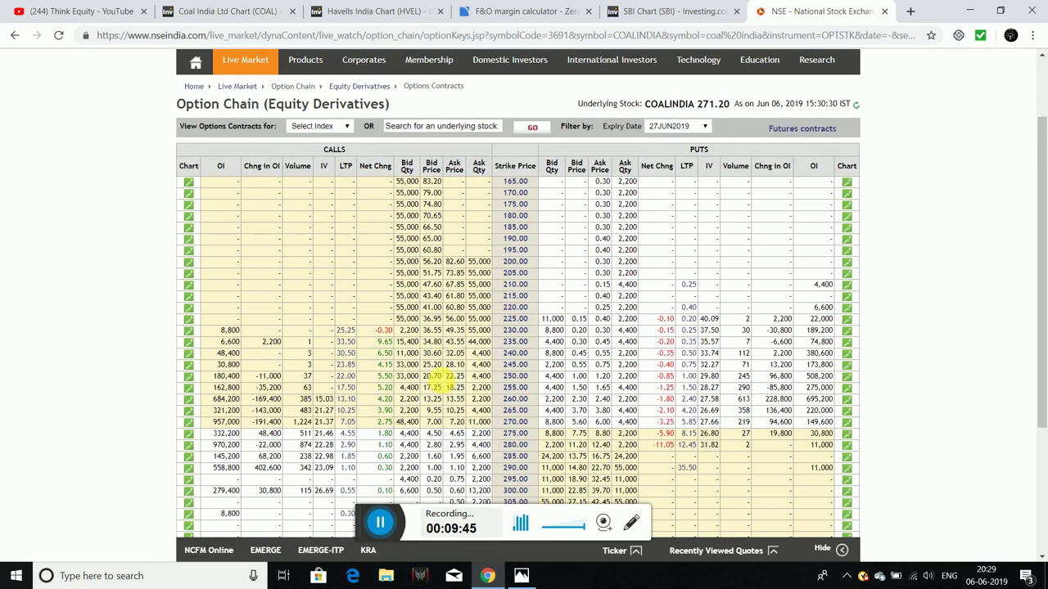
pyautogui.scroll(-2, 439, 383)
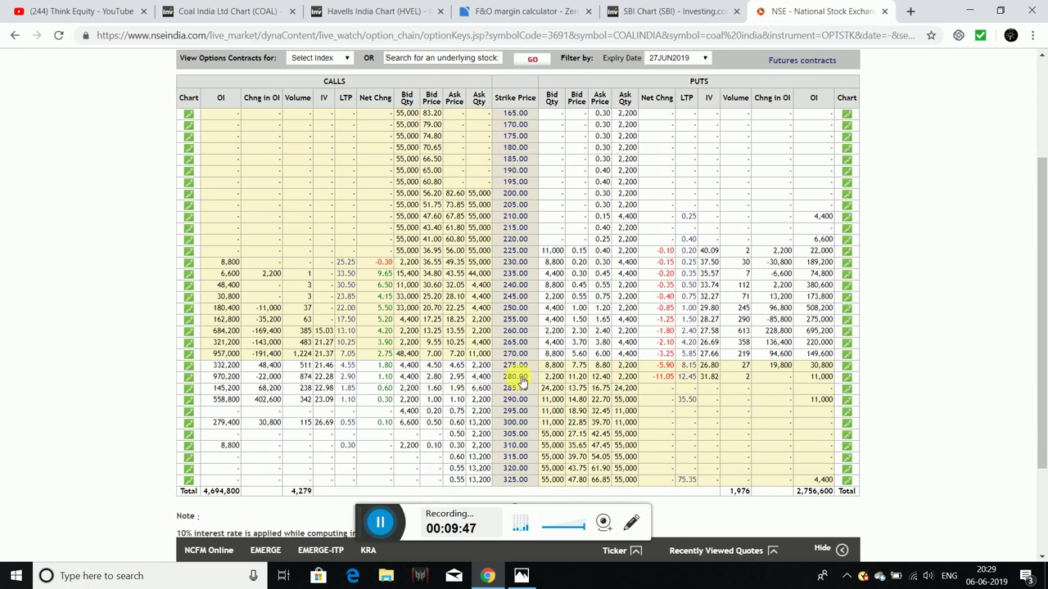
pyautogui.scroll(1, 438, 378)
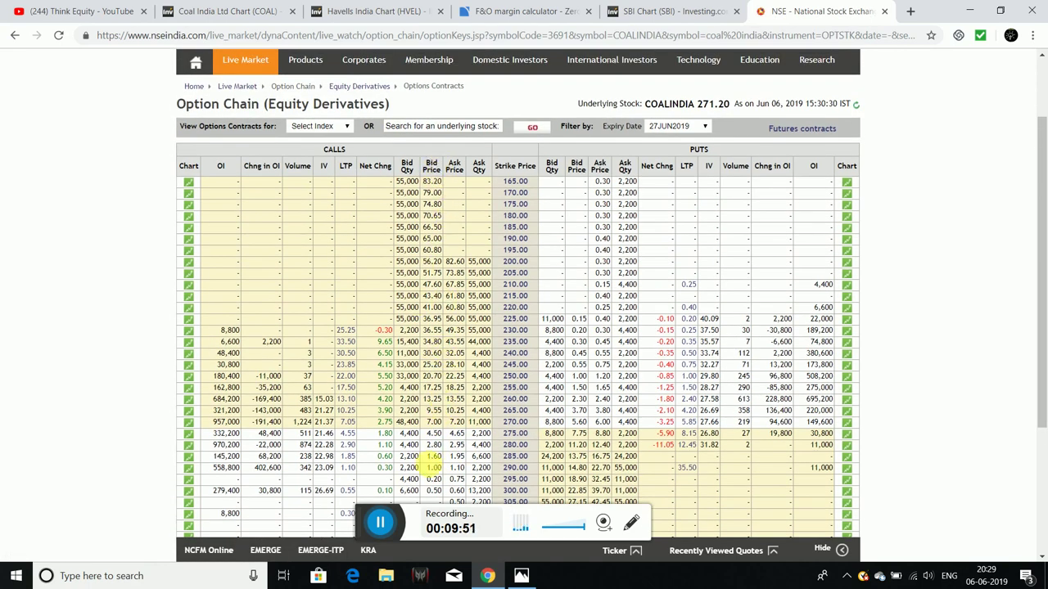
pyautogui.scroll(-1, 458, 425)
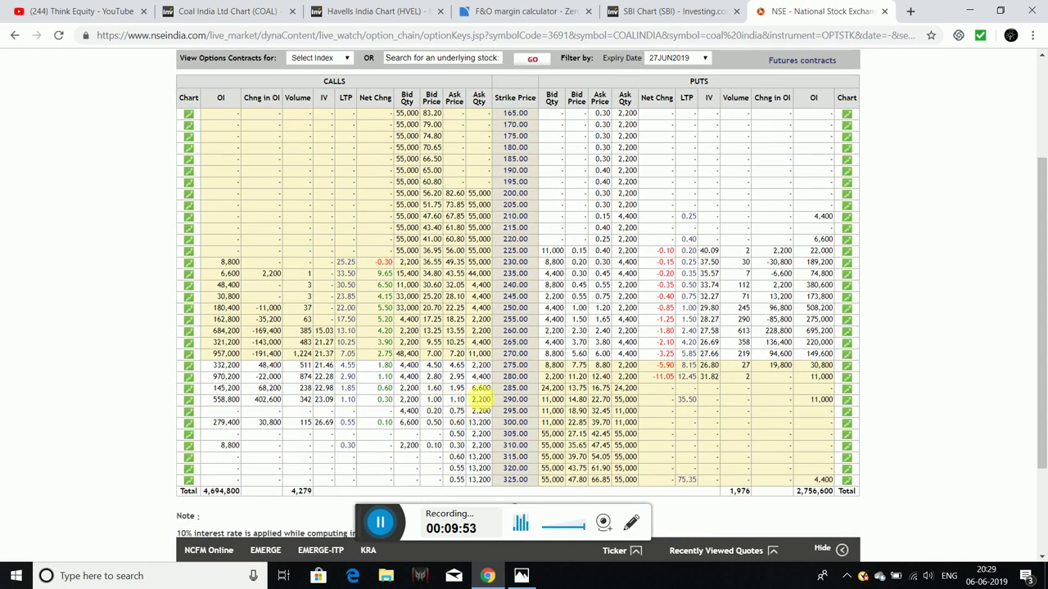
# Copy the COALINDIA option chain page's address and open it in Microsoft Edge
pyautogui.click(472, 37)
pyautogui.hotkey('ctrl', 'c')
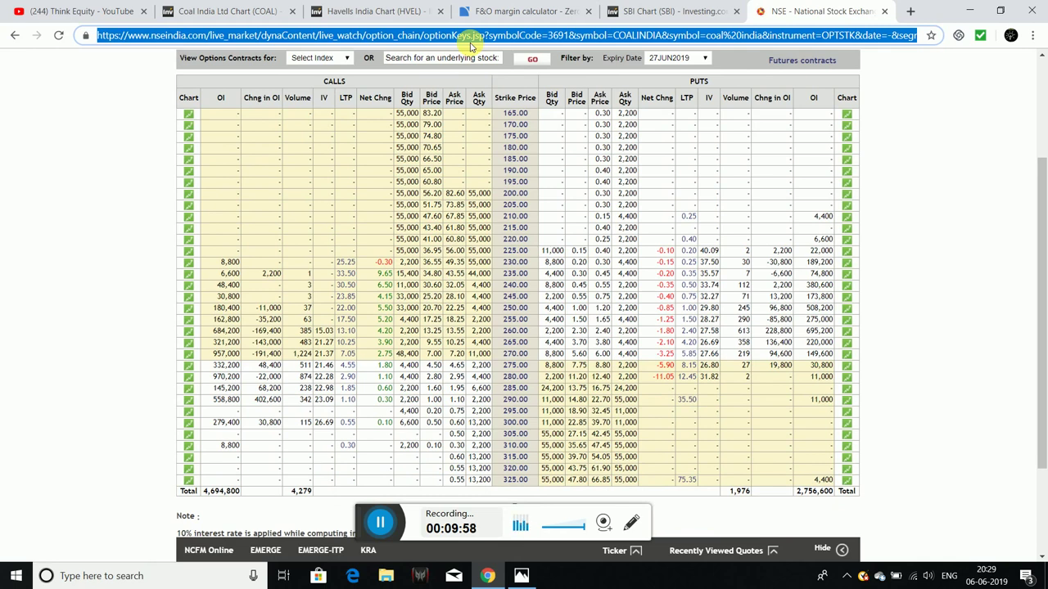
pyautogui.click(352, 575)
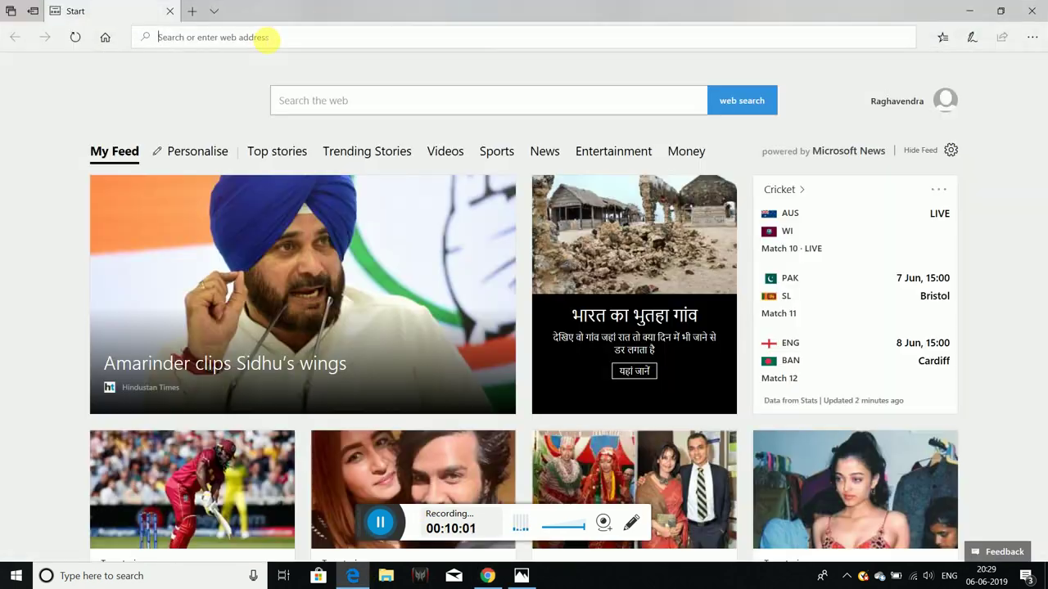
pyautogui.hotkey('ctrl', 'v')
pyautogui.press('Return')
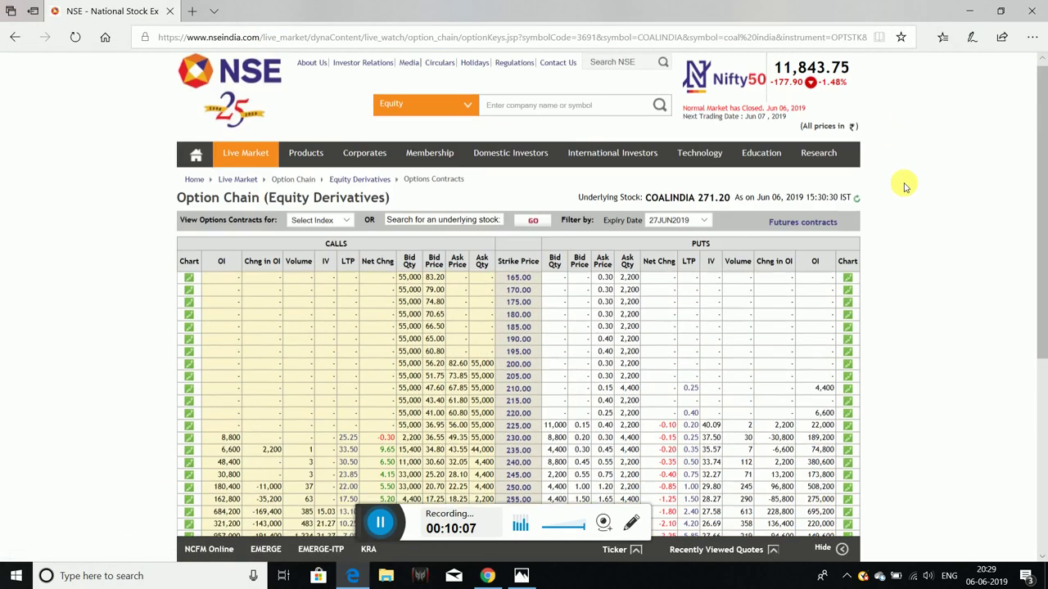
# Start web notes on the page and mark the Strike Price heading with a red pen
pyautogui.click(973, 37)
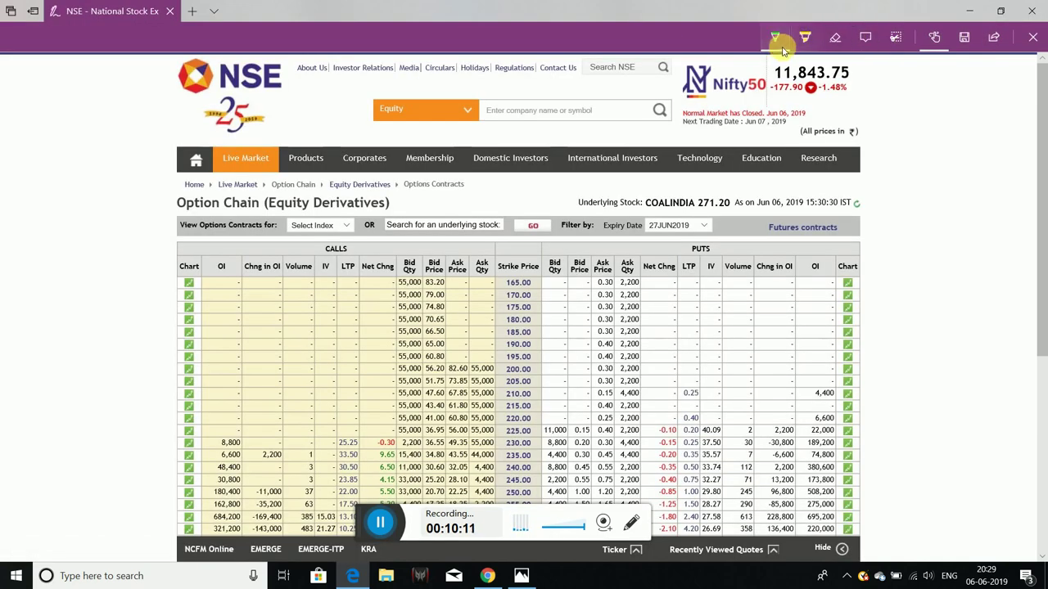
pyautogui.click(780, 46)
pyautogui.click(722, 138)
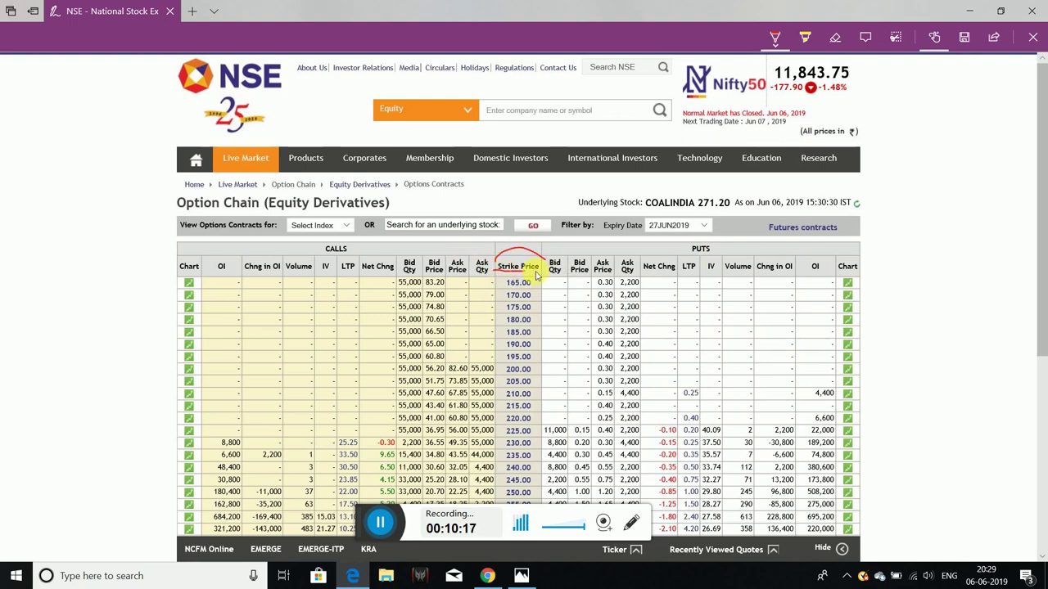
# Check the Coal India chart in Chrome and strike through the 280.00 strike price in Edge's option chain with the red pen
pyautogui.click(487, 576)
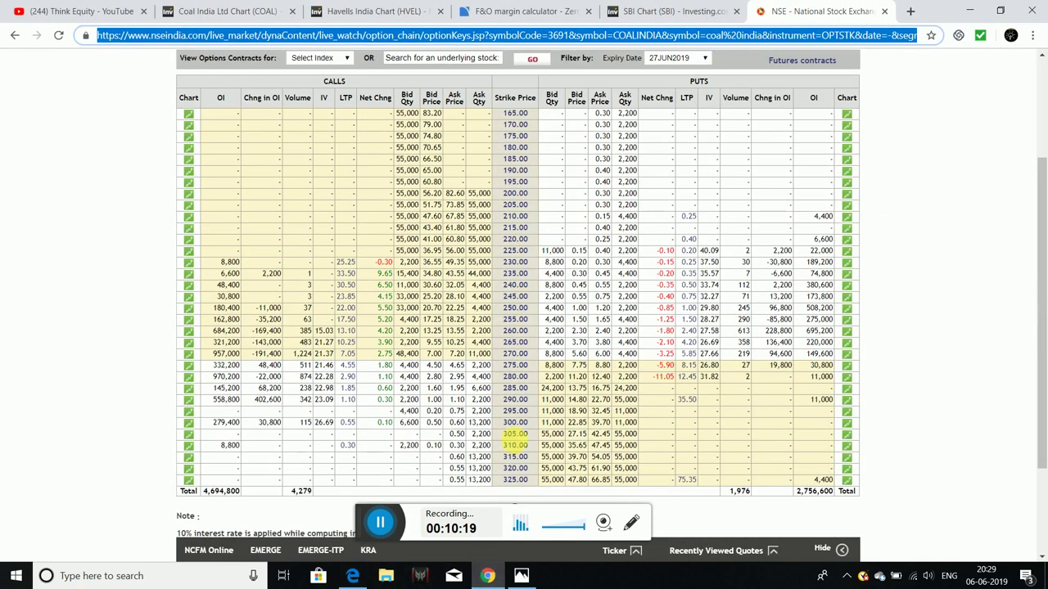
pyautogui.click(214, 11)
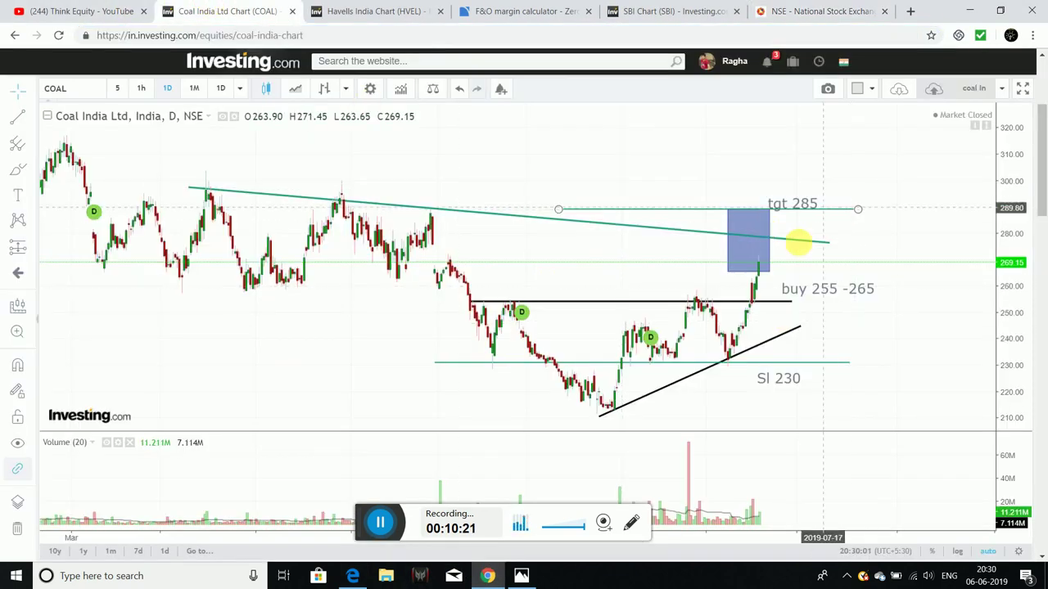
pyautogui.click(360, 577)
pyautogui.scroll(-4, 573, 286)
pyautogui.scroll(2, 655, 294)
pyautogui.scroll(-1, 690, 294)
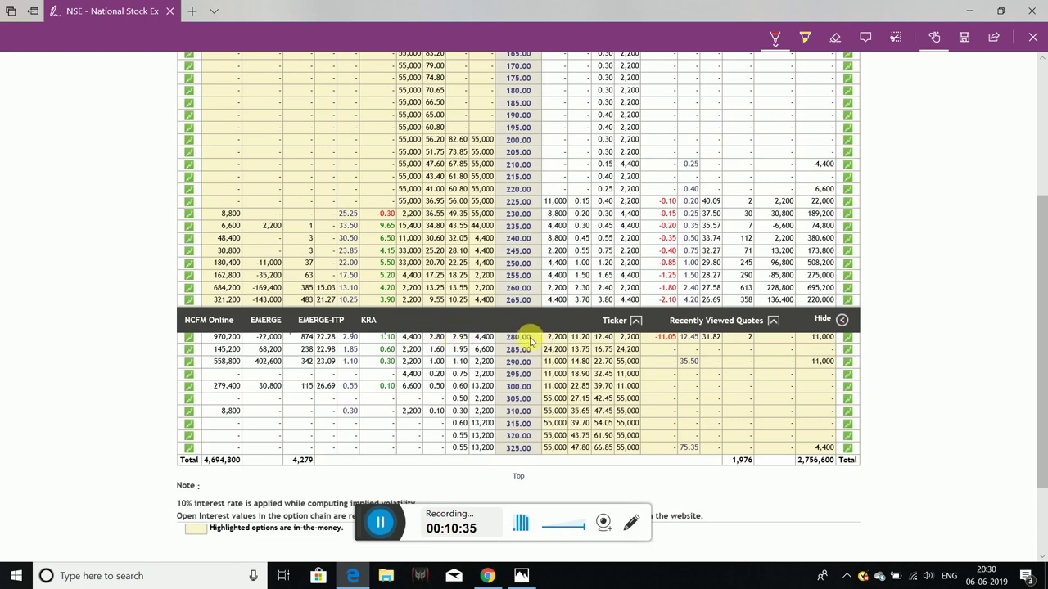
pyautogui.moveTo(534, 337); pyautogui.dragTo(510, 337)
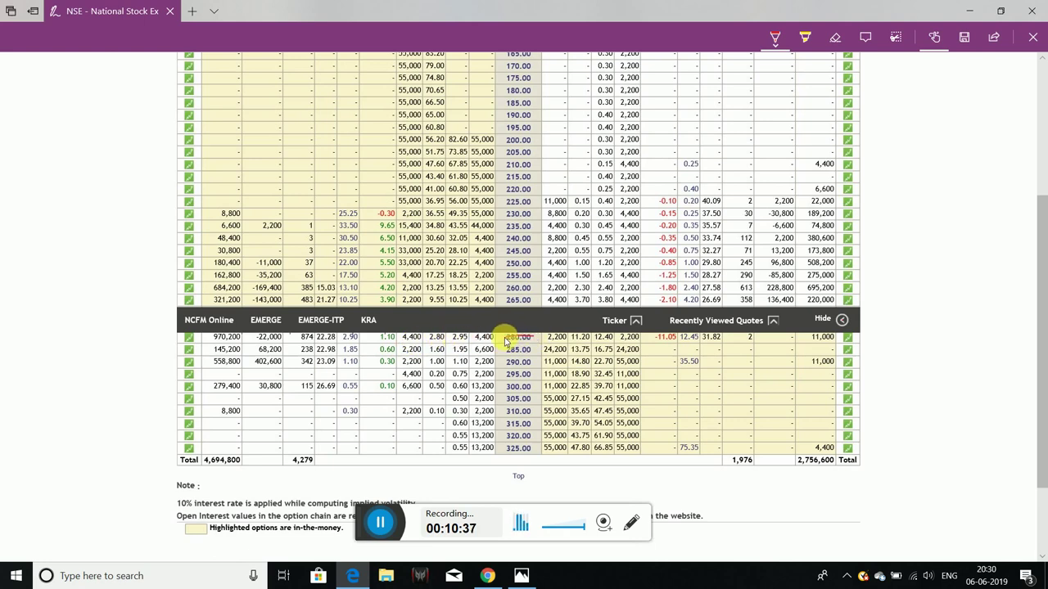
# Circle the call bid price of 2.80 in the 280.00 strike row with the red pen
pyautogui.scroll(2, 442, 342)
pyautogui.scroll(-1, 442, 344)
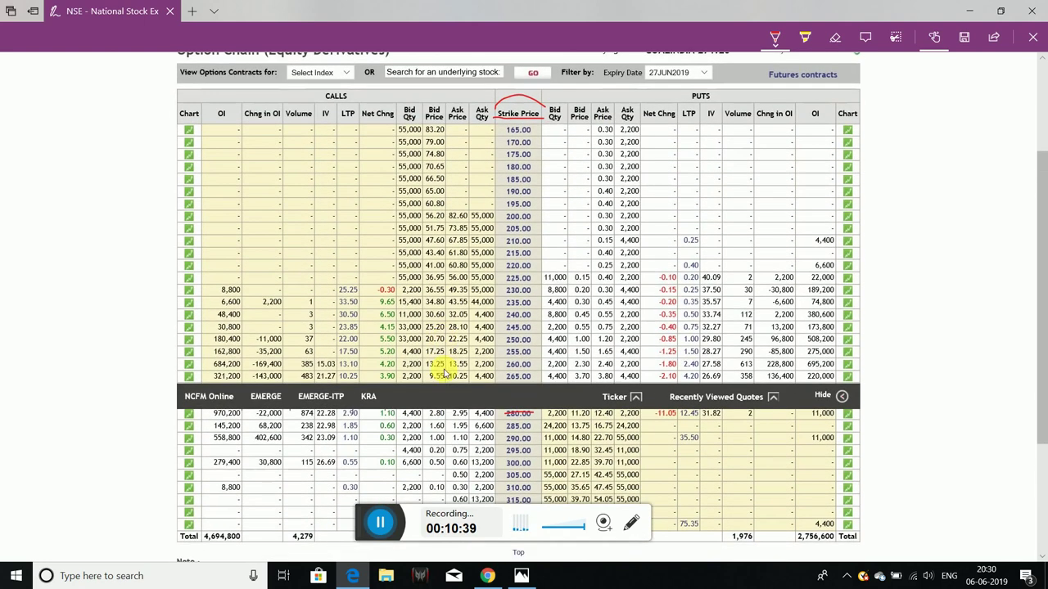
pyautogui.moveTo(415, 417); pyautogui.dragTo(449, 423)
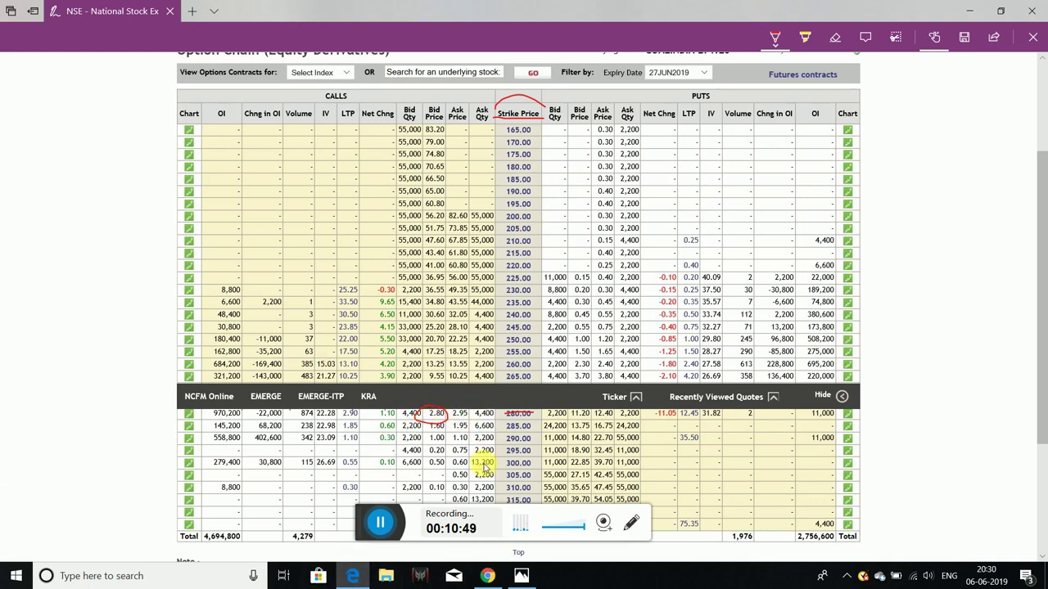
# Open the Windows Calculator and place it over the call columns so the circled bid price stays uncovered
pyautogui.click(219, 576)
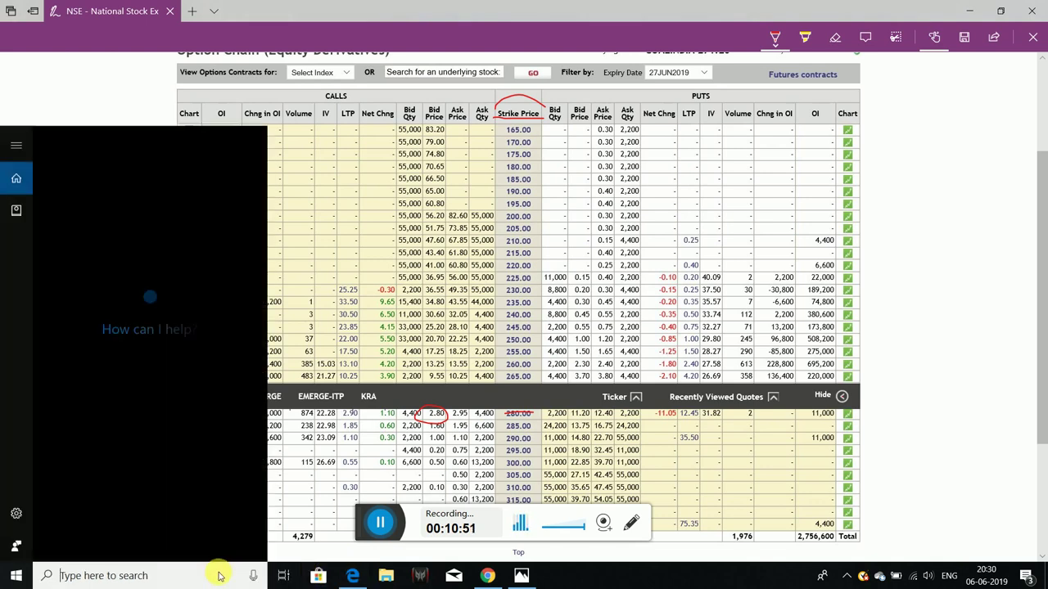
pyautogui.write('cal')
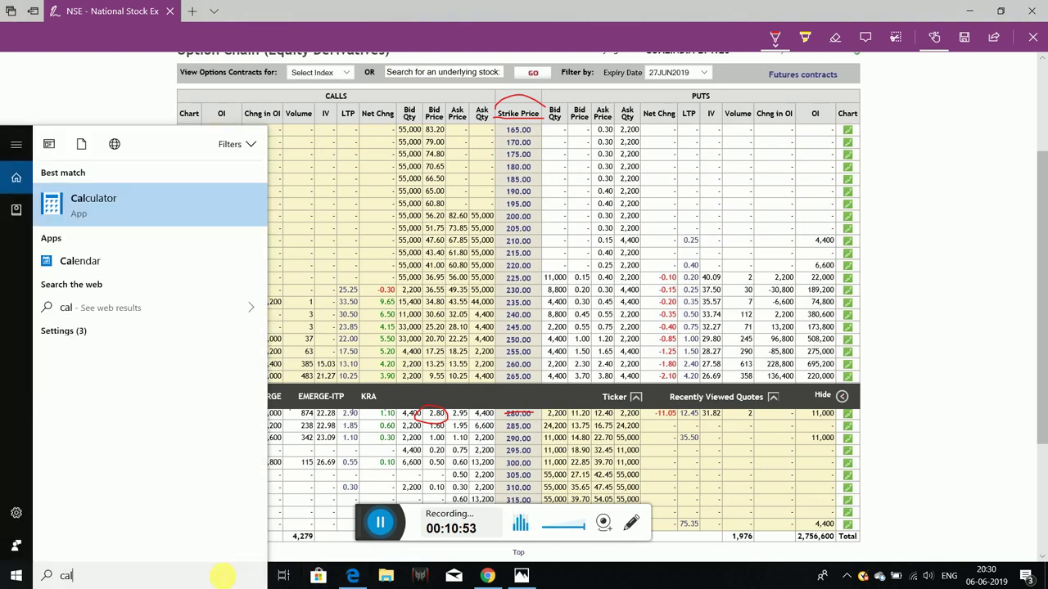
pyautogui.write('c')
pyautogui.click(199, 197)
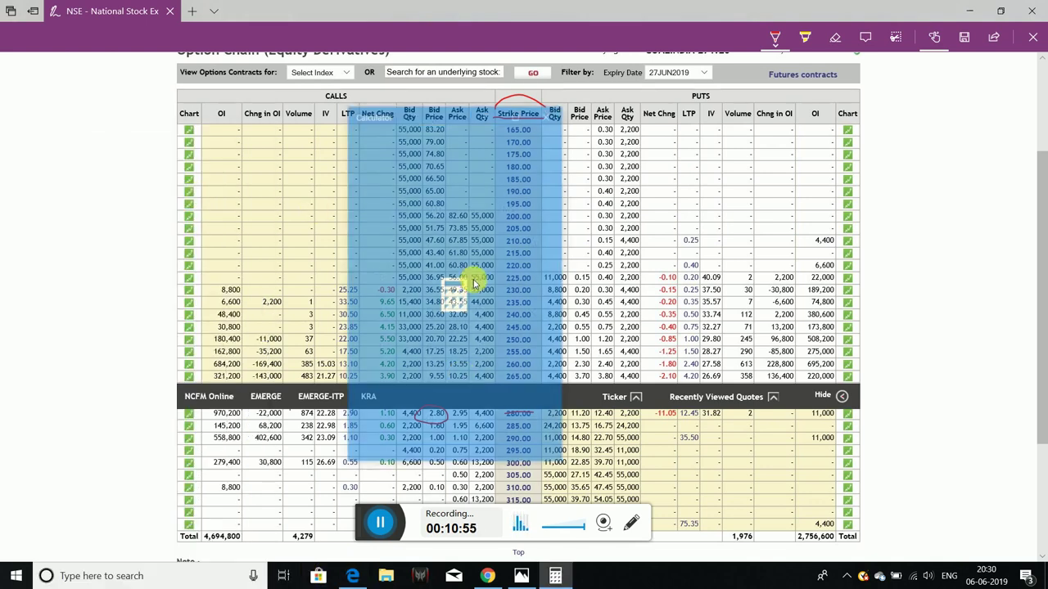
pyautogui.moveTo(466, 122)
pyautogui.mouseDown()
pyautogui.moveTo(332, 134)
pyautogui.moveTo(335, 125)
pyautogui.moveTo(280, 140)
pyautogui.moveTo(218, 117)
pyautogui.mouseUp()
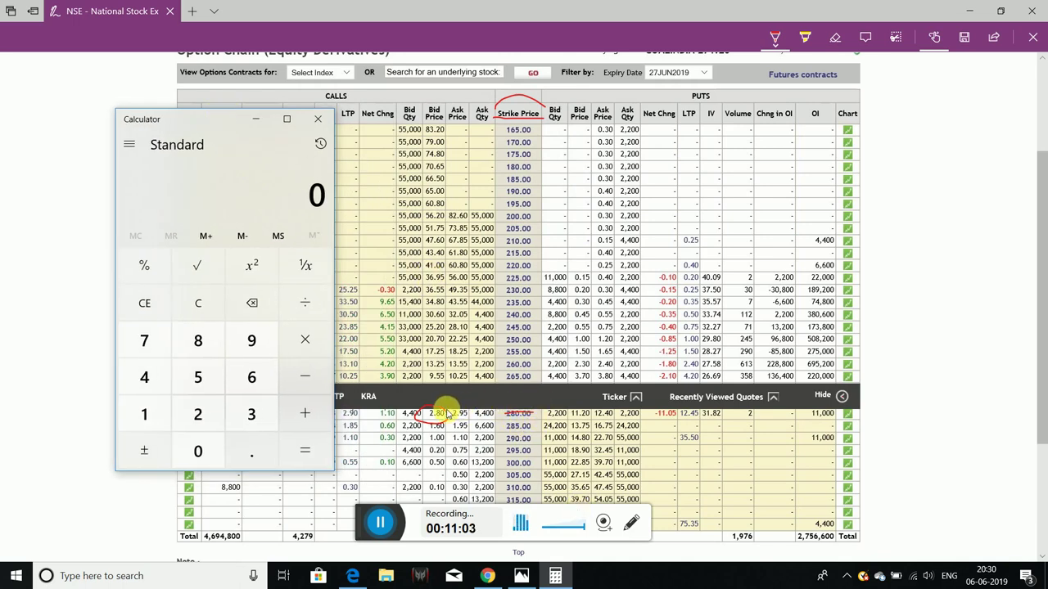
# Calculate 1.80 × 2200 in the Calculator
pyautogui.click(145, 414)
pyautogui.click(251, 449)
pyautogui.click(198, 340)
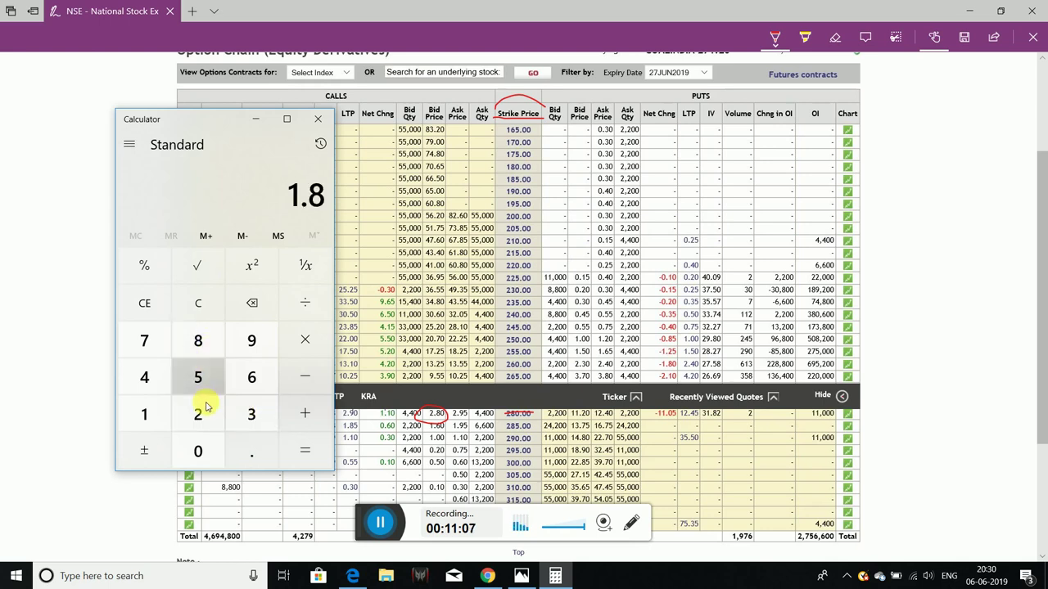
pyautogui.click(197, 451)
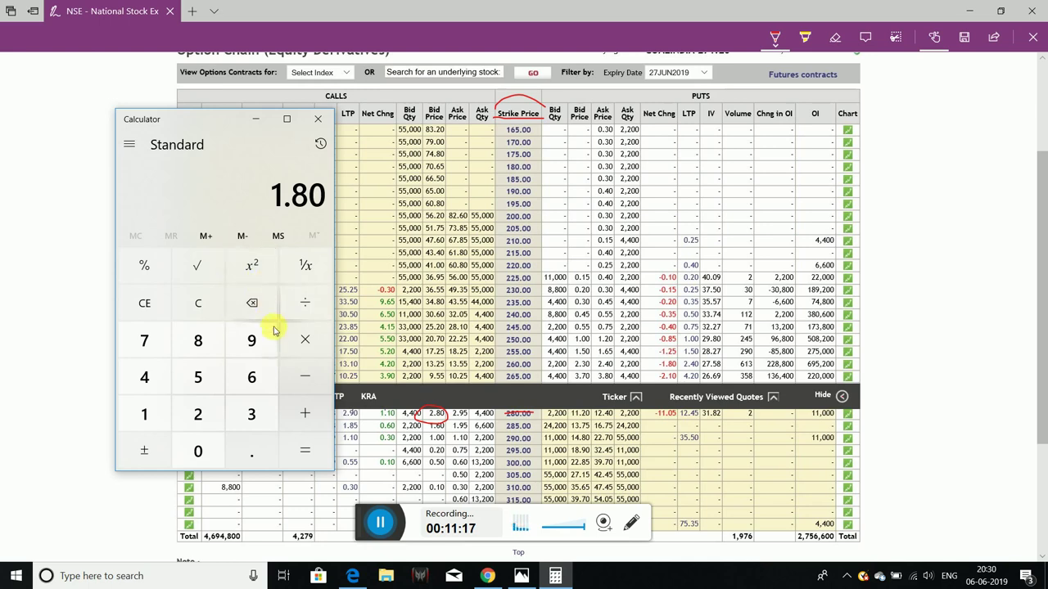
pyautogui.click(306, 341)
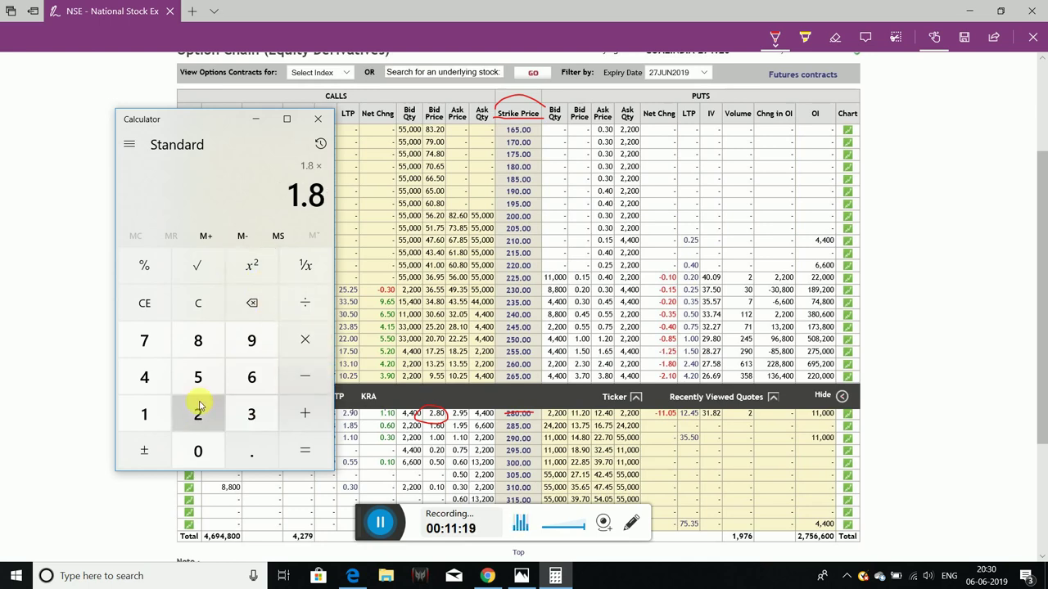
pyautogui.click(198, 413)
pyautogui.click(198, 414)
pyautogui.click(198, 451)
pyautogui.click(198, 451)
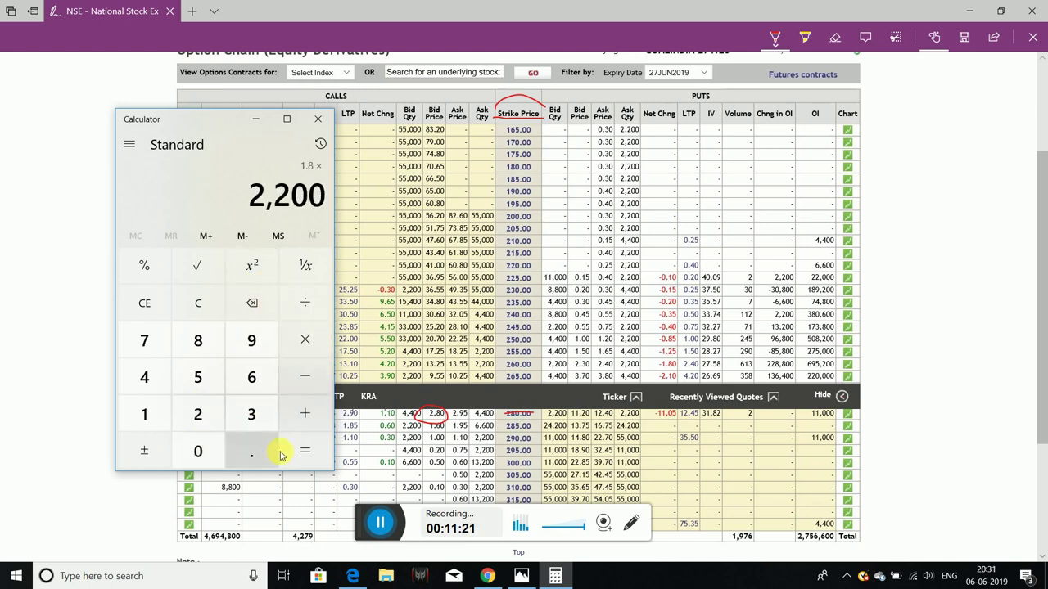
pyautogui.click(319, 458)
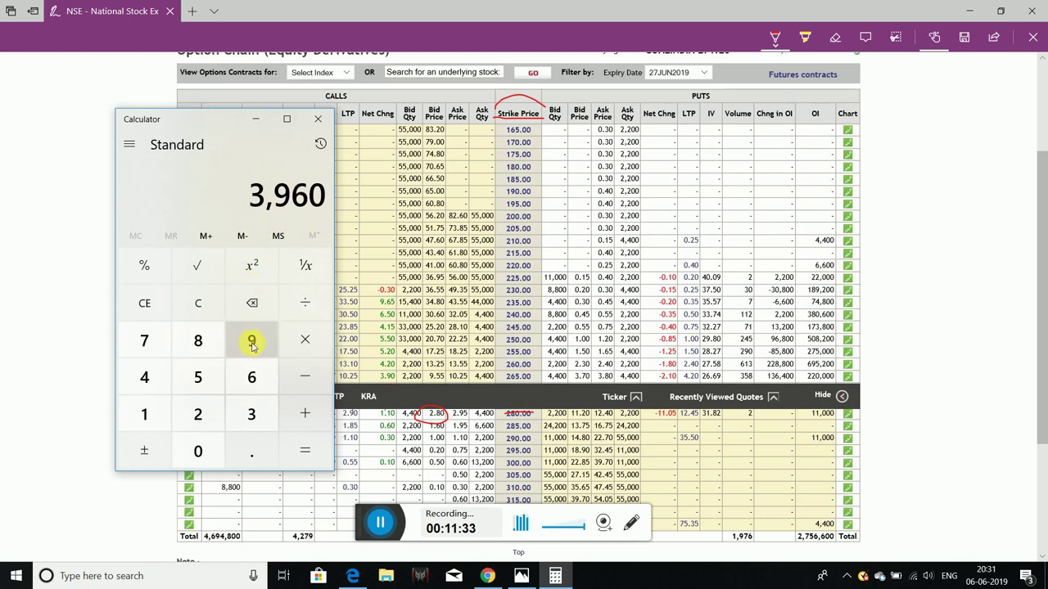
# Clear the Calculator and multiply the 2.8 option premium by the 2200 lot size
pyautogui.click(198, 307)
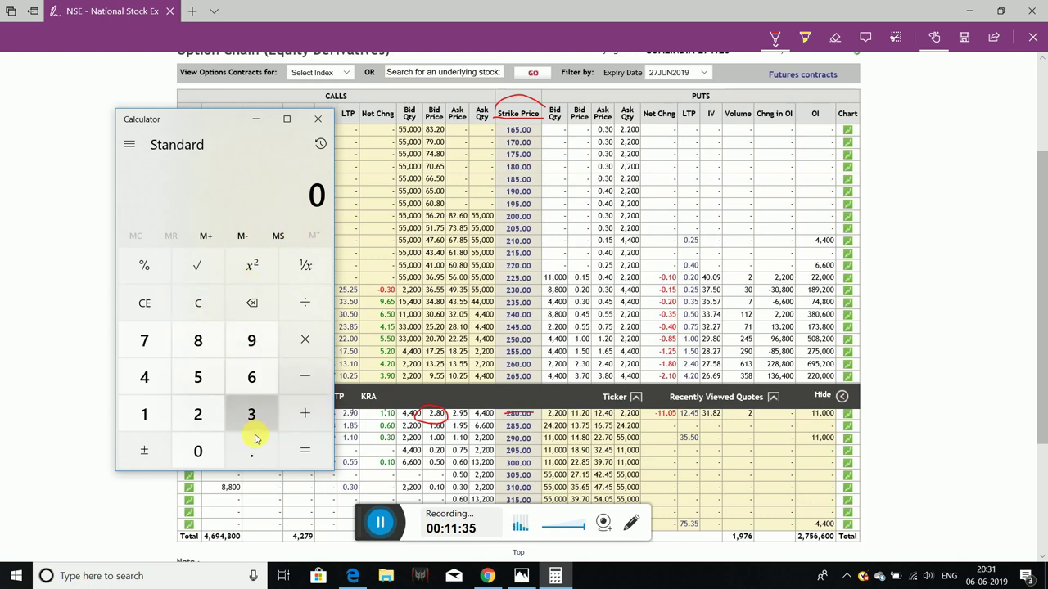
pyautogui.click(198, 415)
pyautogui.click(245, 453)
pyautogui.click(197, 341)
pyautogui.click(304, 340)
pyautogui.click(213, 414)
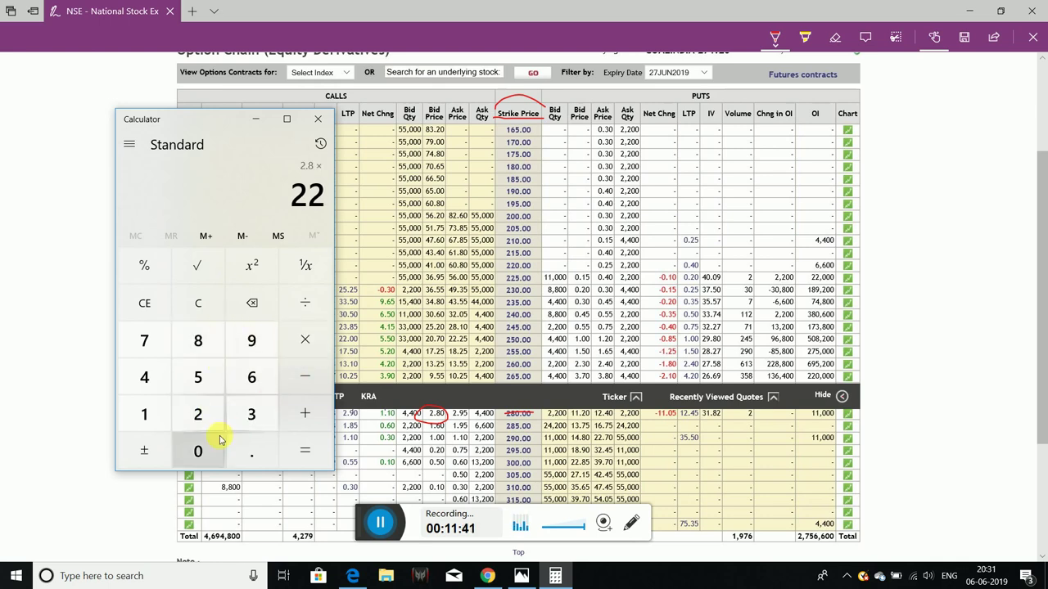
pyautogui.click(205, 446)
pyautogui.click(204, 446)
pyautogui.click(309, 446)
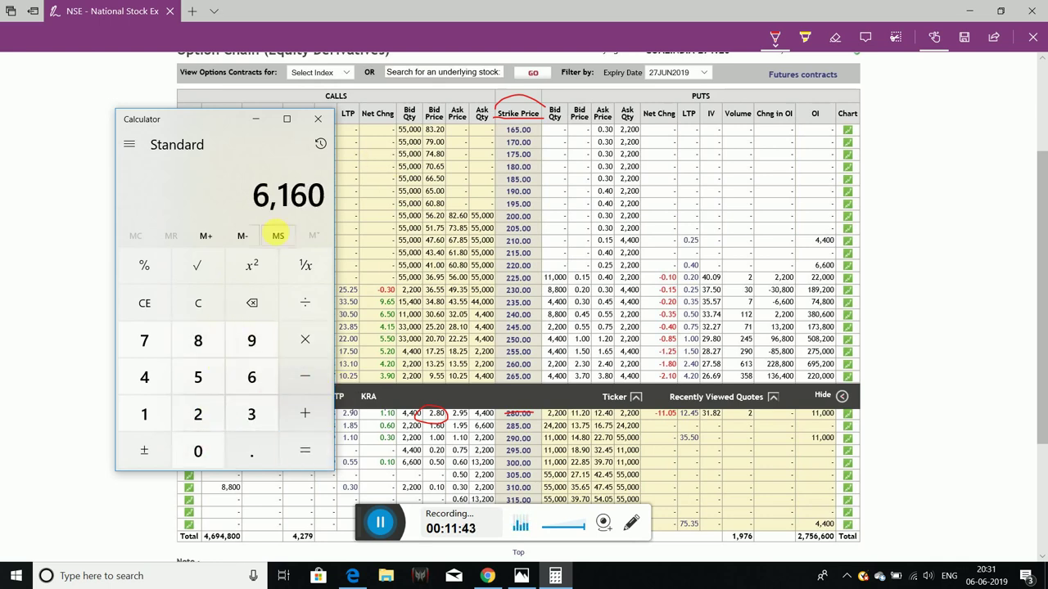
# Subtract 4000 from the calculated premium amount
pyautogui.click(305, 376)
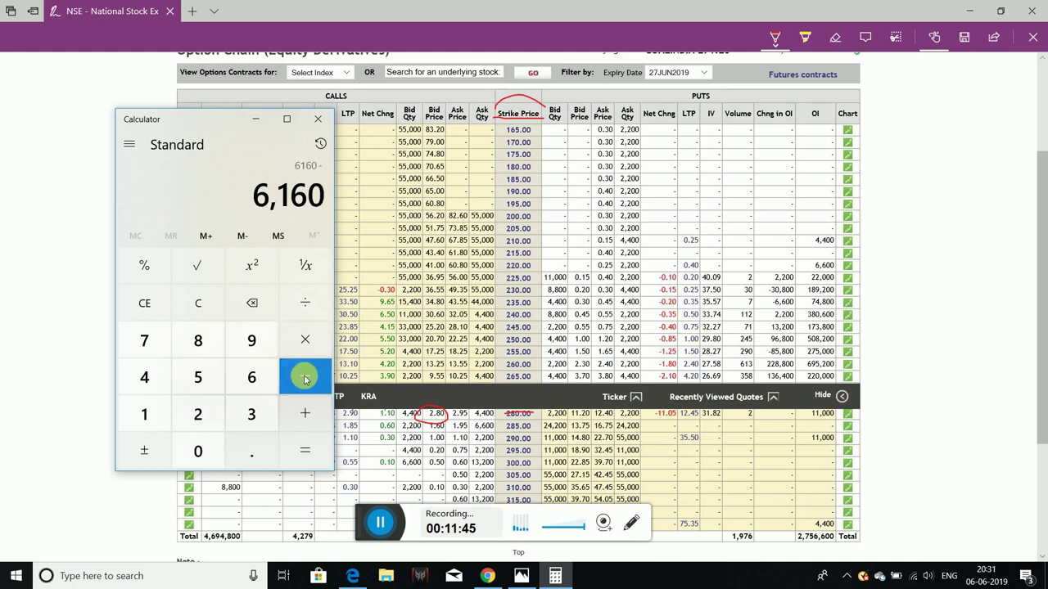
pyautogui.click(147, 381)
pyautogui.click(201, 444)
pyautogui.click(200, 443)
pyautogui.click(201, 444)
pyautogui.click(302, 440)
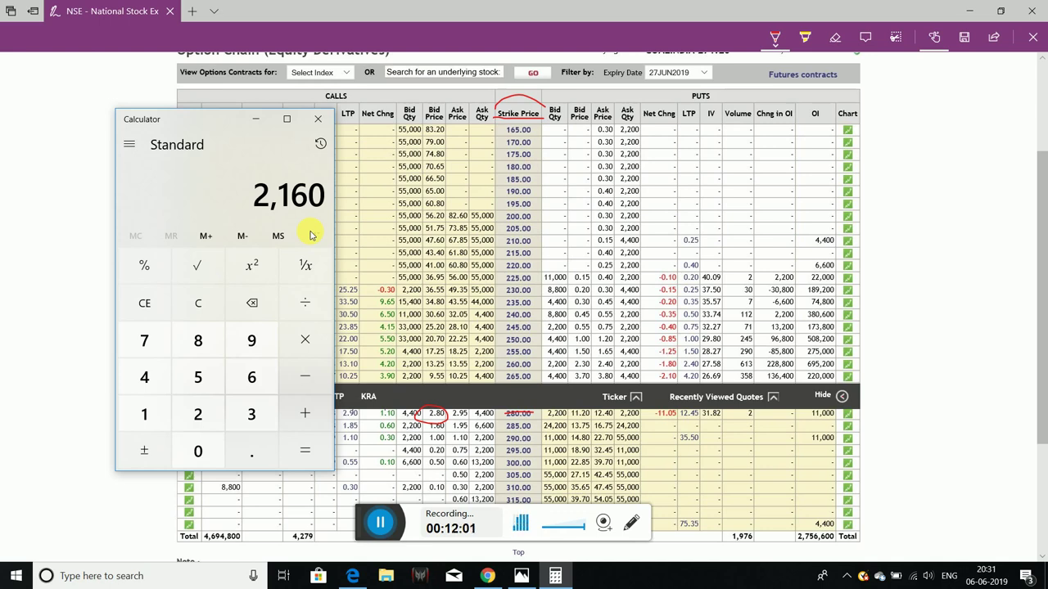
# Clear the Calculator, multiply 2200 by 1.80, and return to the option chain in Edge
pyautogui.click(211, 304)
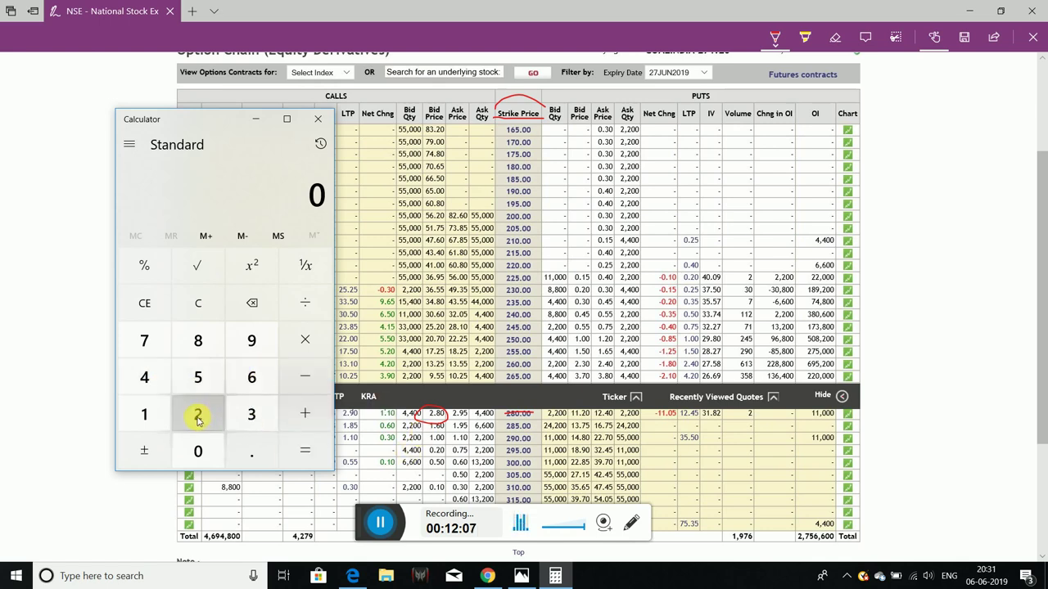
pyautogui.doubleClick(198, 451)
pyautogui.click(305, 340)
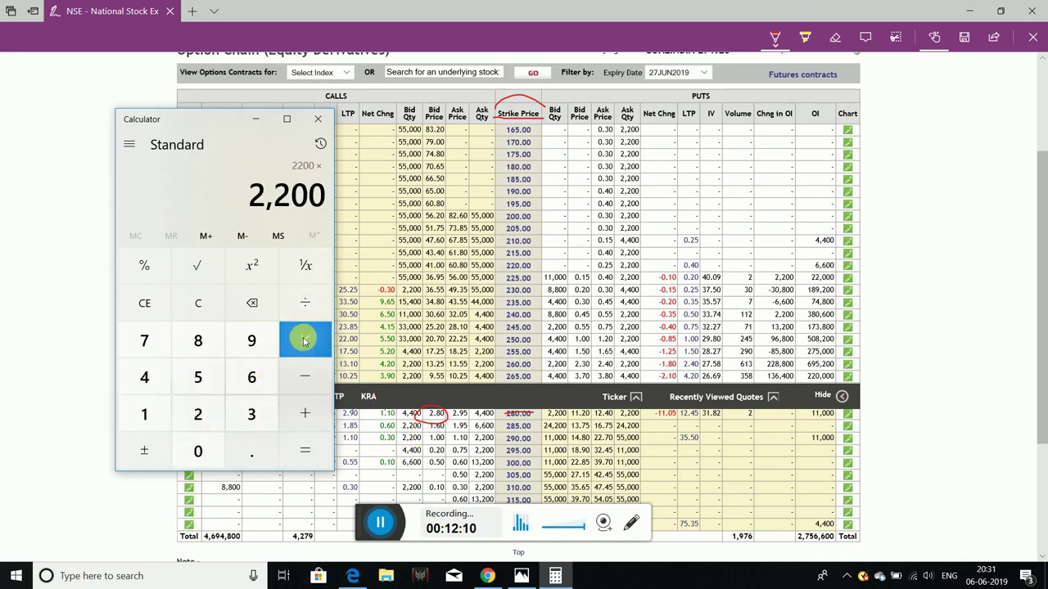
pyautogui.click(145, 418)
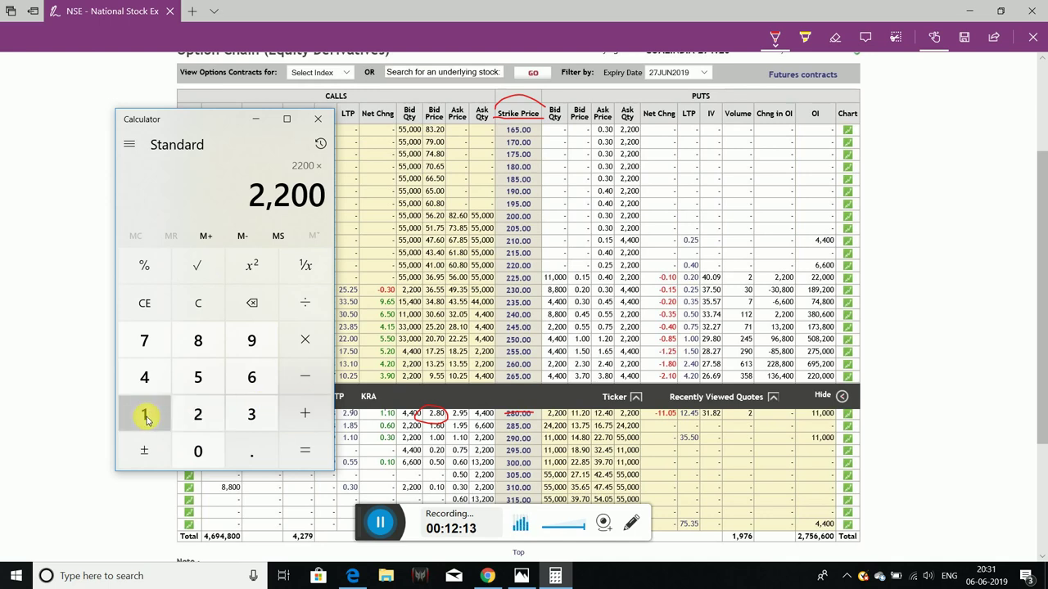
pyautogui.click(257, 452)
pyautogui.click(199, 339)
pyautogui.click(200, 449)
pyautogui.click(299, 445)
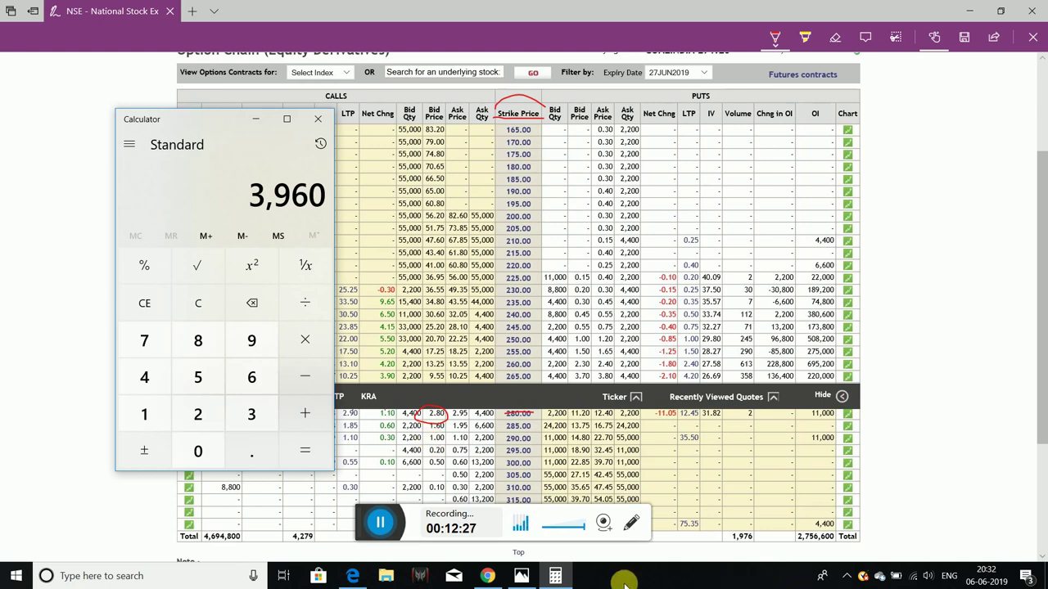
pyautogui.click(346, 578)
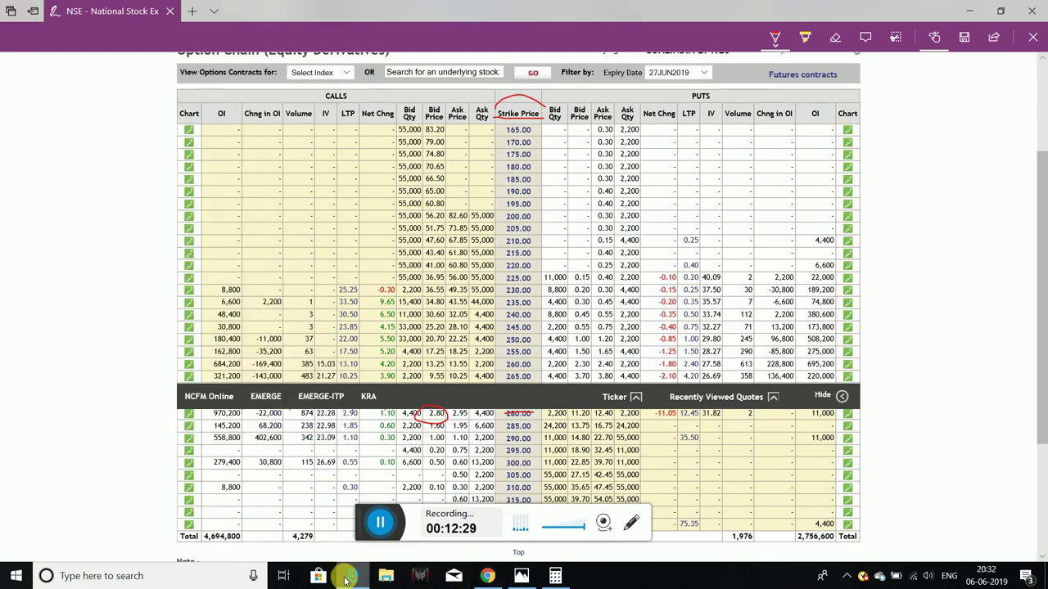
pyautogui.click(374, 520)
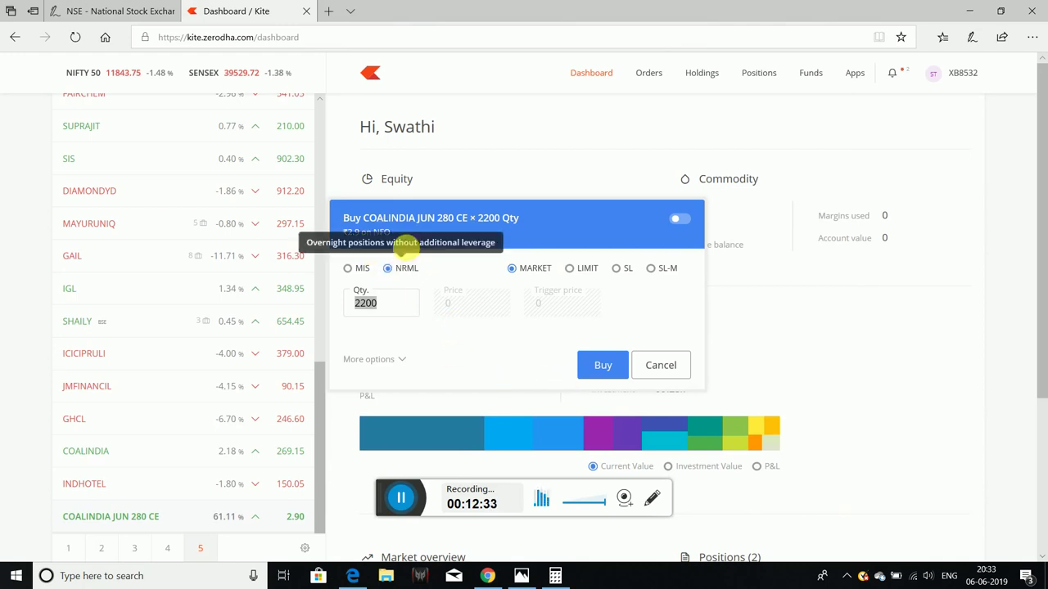
# Go from the Kite buy order to the NSE option chain and examine the call prices at the 280 strike
pyautogui.click(398, 304)
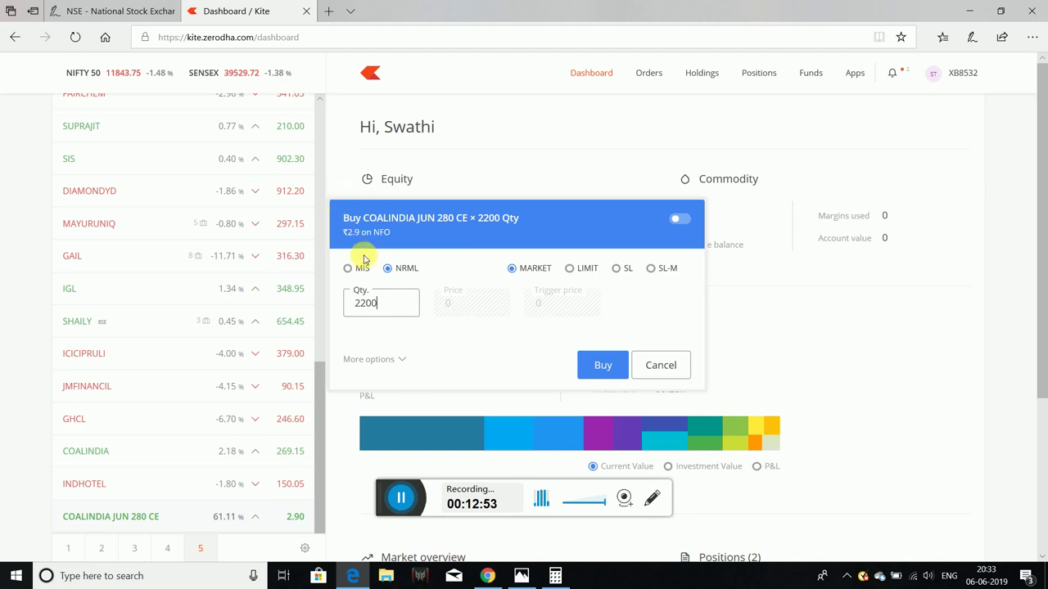
pyautogui.click(114, 11)
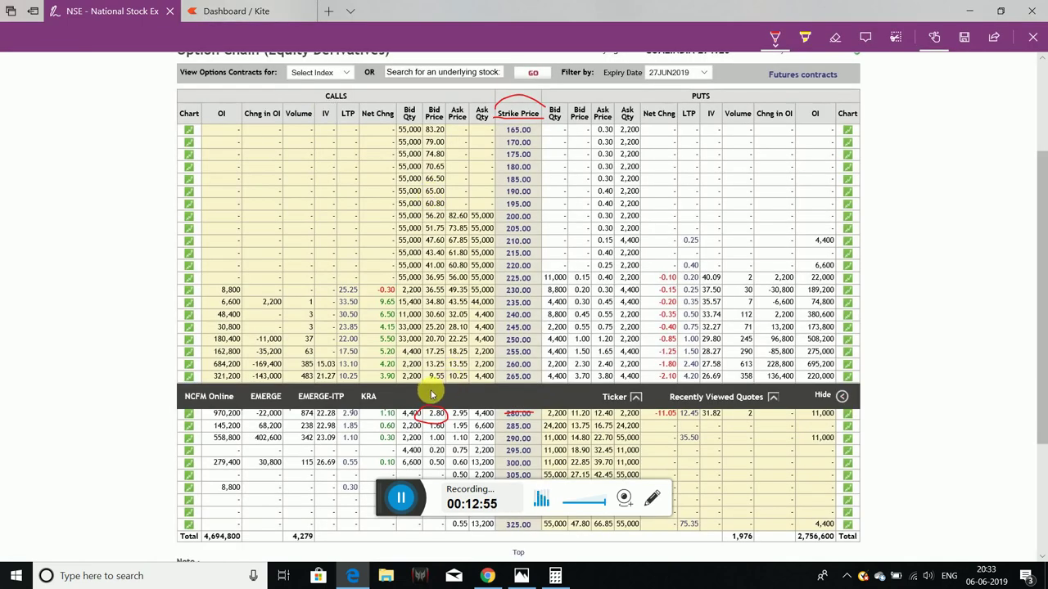
pyautogui.moveTo(441, 425); pyautogui.dragTo(445, 398)
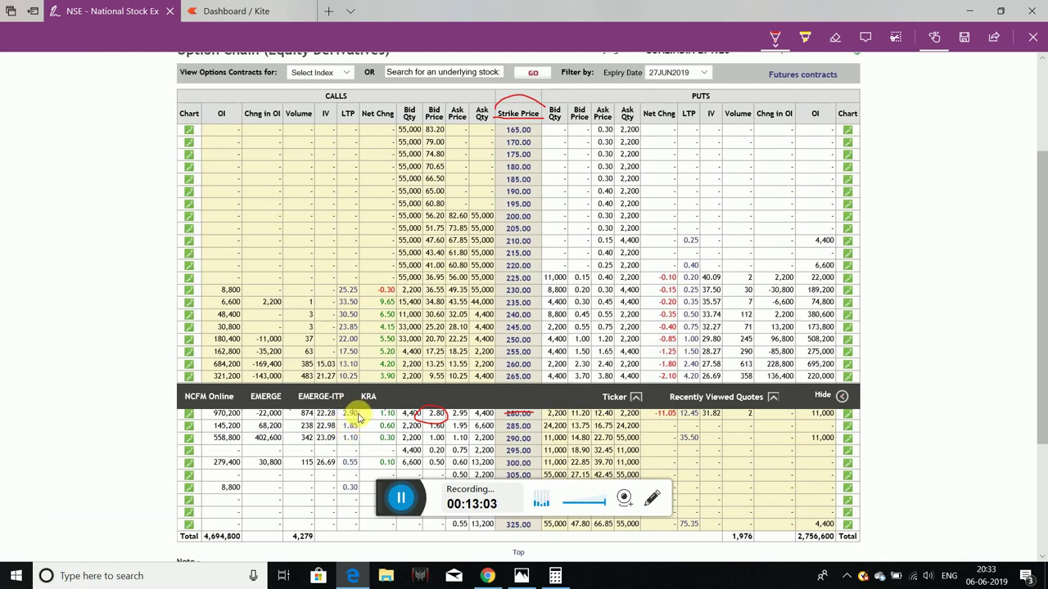
# Bring up the Calculator, clear it and divide 4000 by 265
pyautogui.moveTo(555, 575)
pyautogui.click(553, 558)
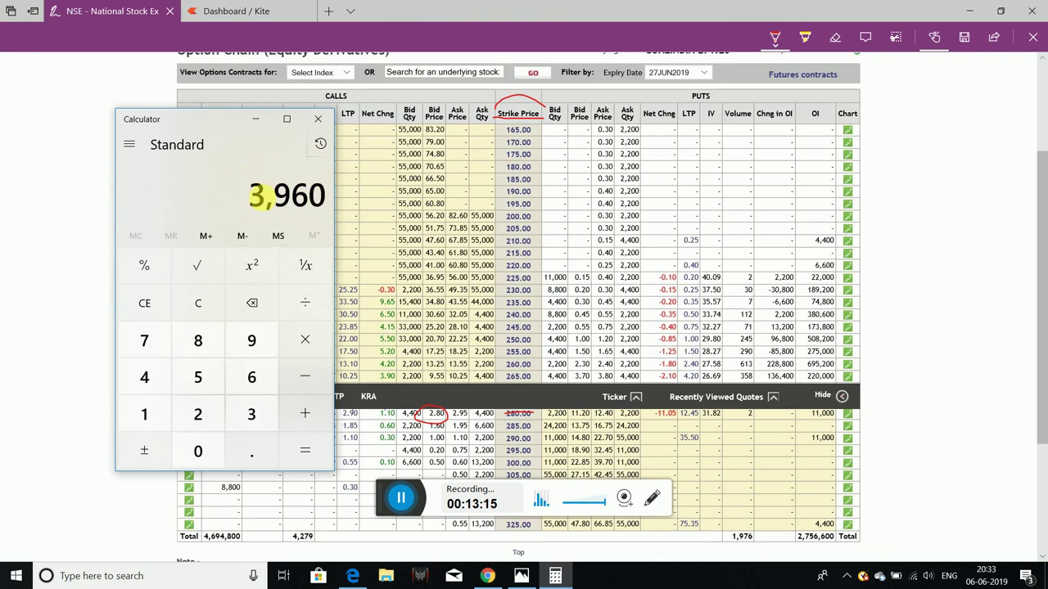
pyautogui.click(194, 301)
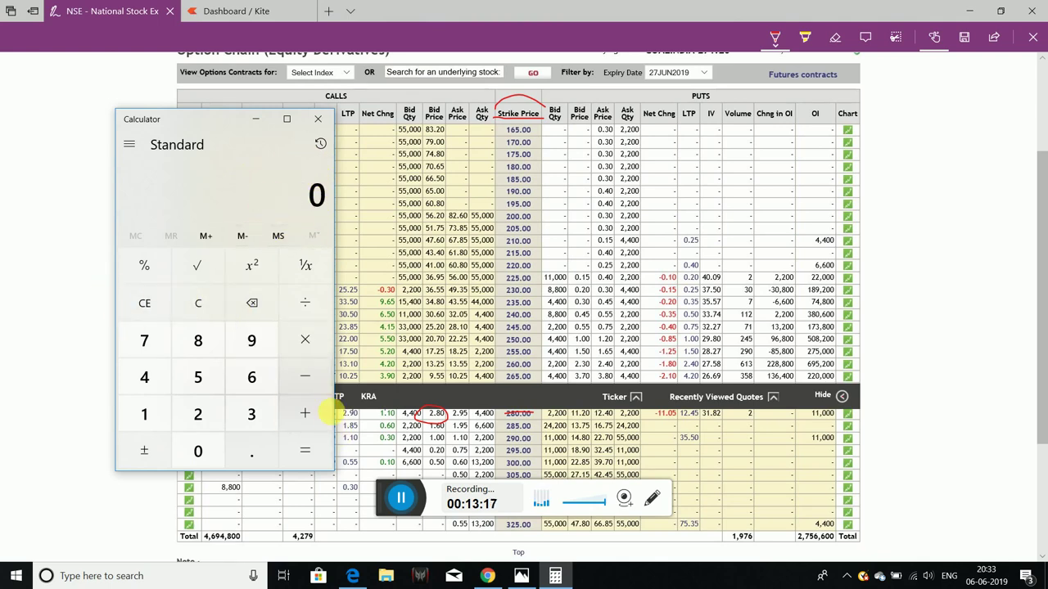
pyautogui.click(155, 390)
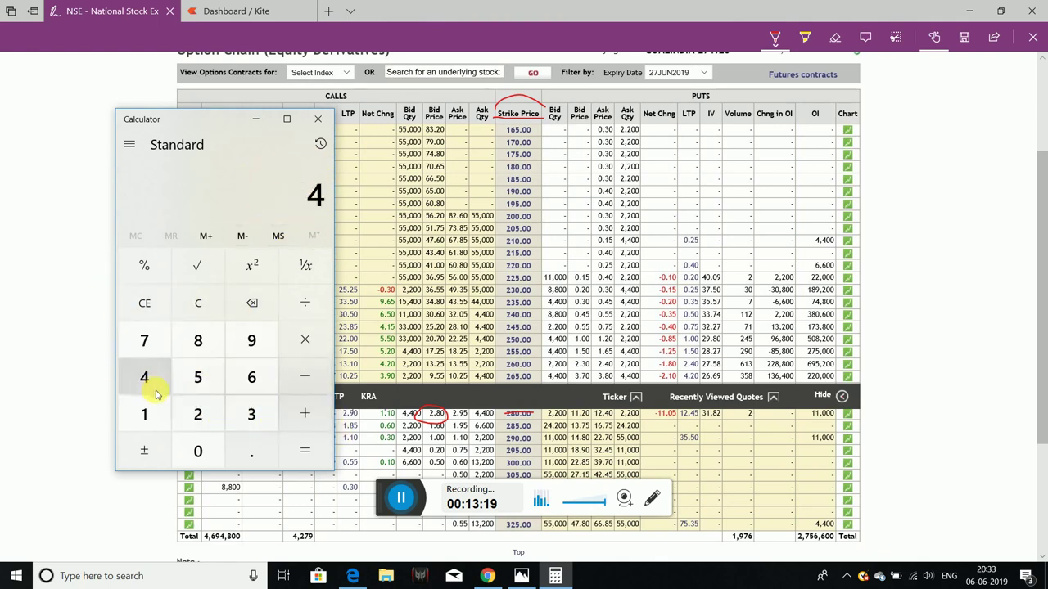
pyautogui.click(202, 446)
pyautogui.click(202, 446)
pyautogui.click(202, 446)
pyautogui.click(297, 308)
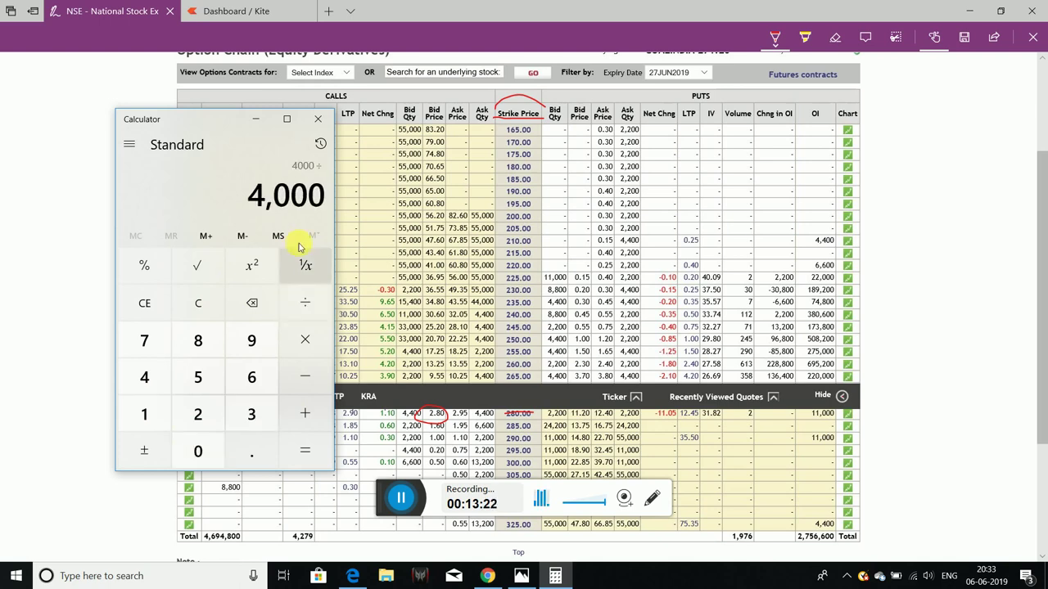
pyautogui.click(200, 417)
pyautogui.click(236, 380)
pyautogui.click(210, 380)
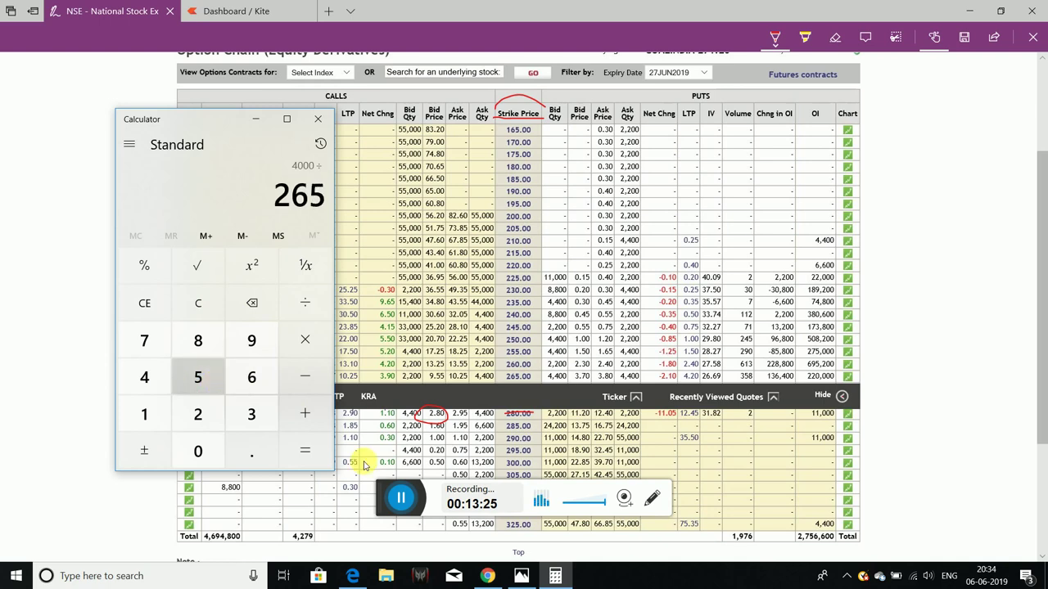
pyautogui.click(317, 458)
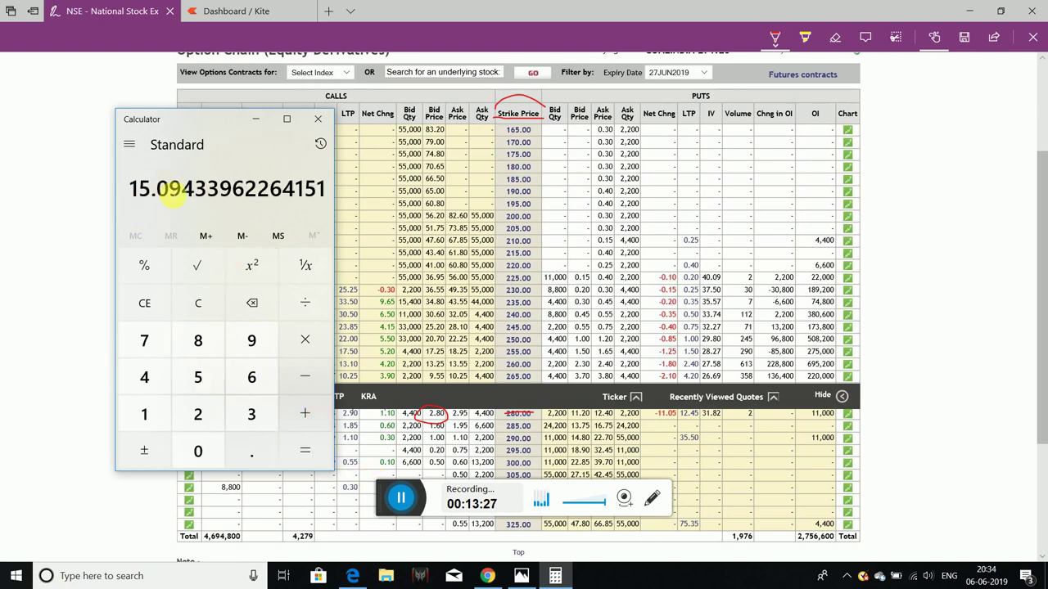
# Clear the Calculator and multiply the 2200 lot size by the 2.90 premium
pyautogui.click(197, 306)
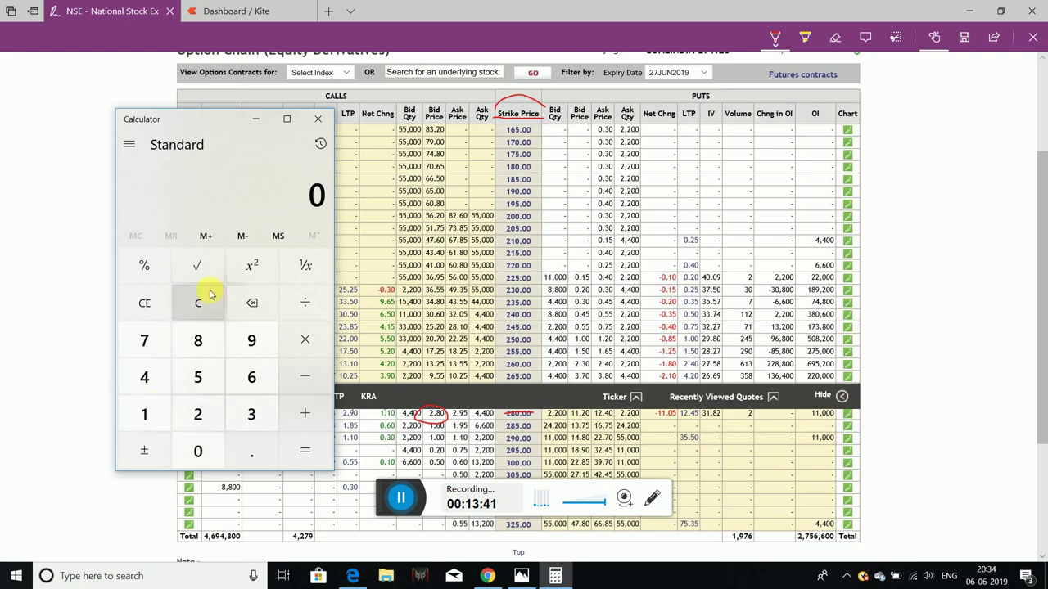
pyautogui.click(206, 446)
pyautogui.click(205, 446)
pyautogui.click(313, 338)
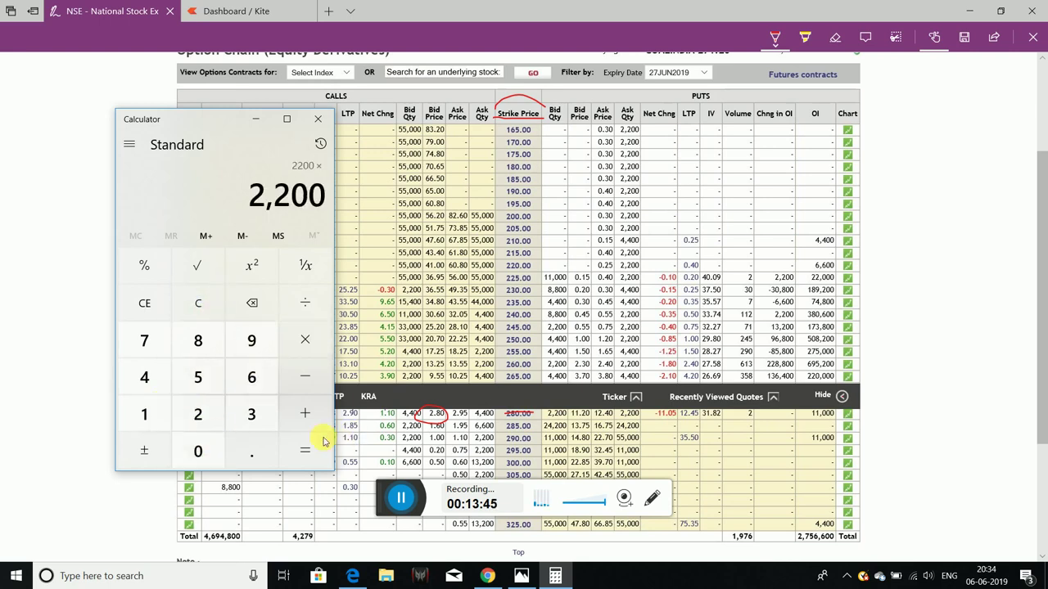
pyautogui.click(209, 418)
pyautogui.click(251, 451)
pyautogui.click(254, 344)
pyautogui.click(201, 449)
pyautogui.click(294, 464)
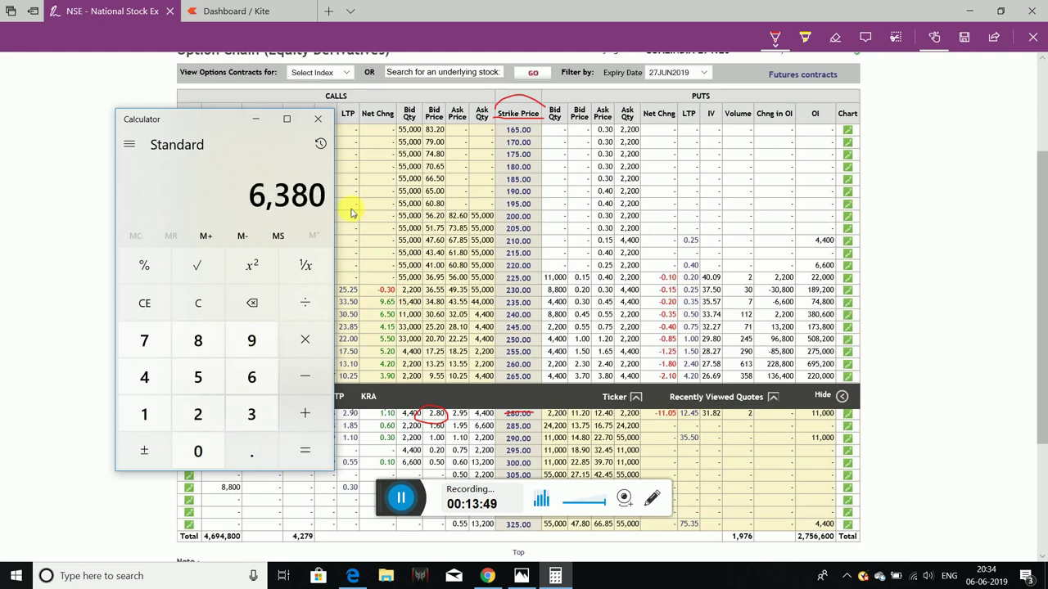
# Subtract 4000 from the premium amount calculated at 2.90
pyautogui.click(307, 378)
pyautogui.click(144, 377)
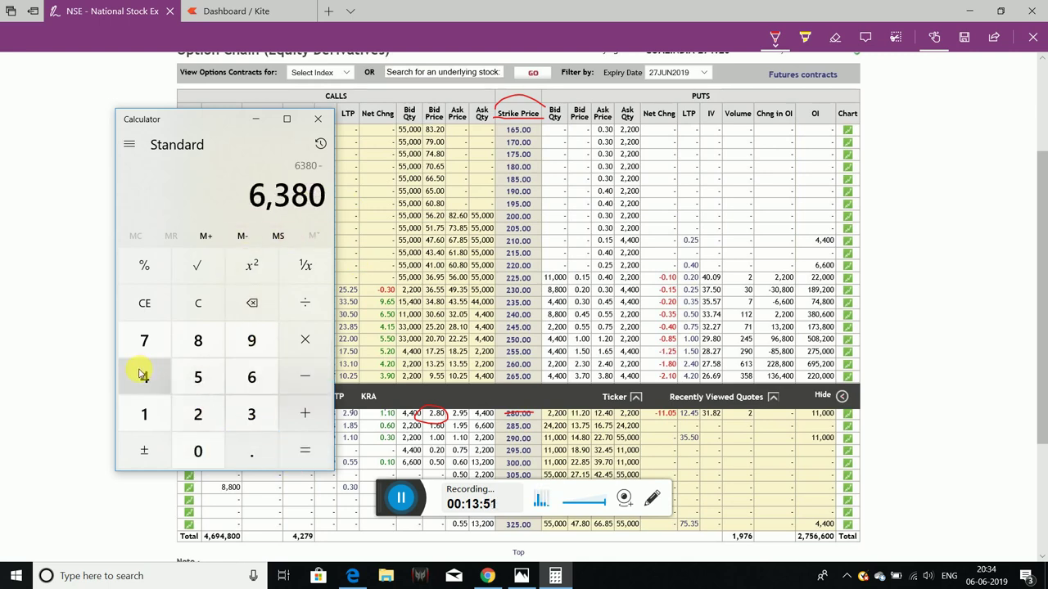
pyautogui.doubleClick(198, 453)
pyautogui.click(304, 451)
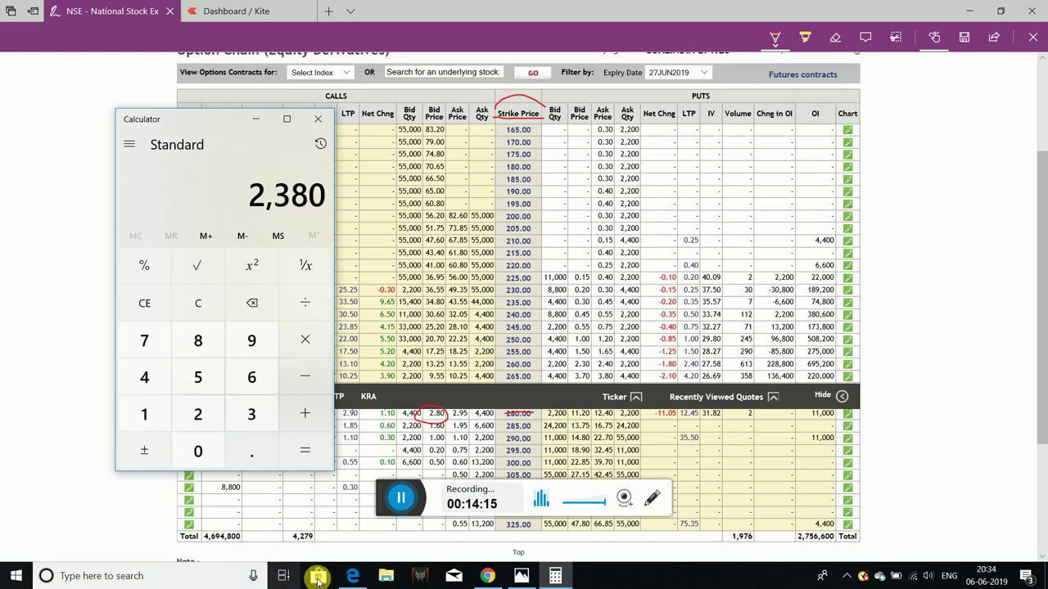
# Switch to Edge and view the COALINDIA JUN 280 CE buy order in Kite
pyautogui.click(347, 576)
pyautogui.click(347, 576)
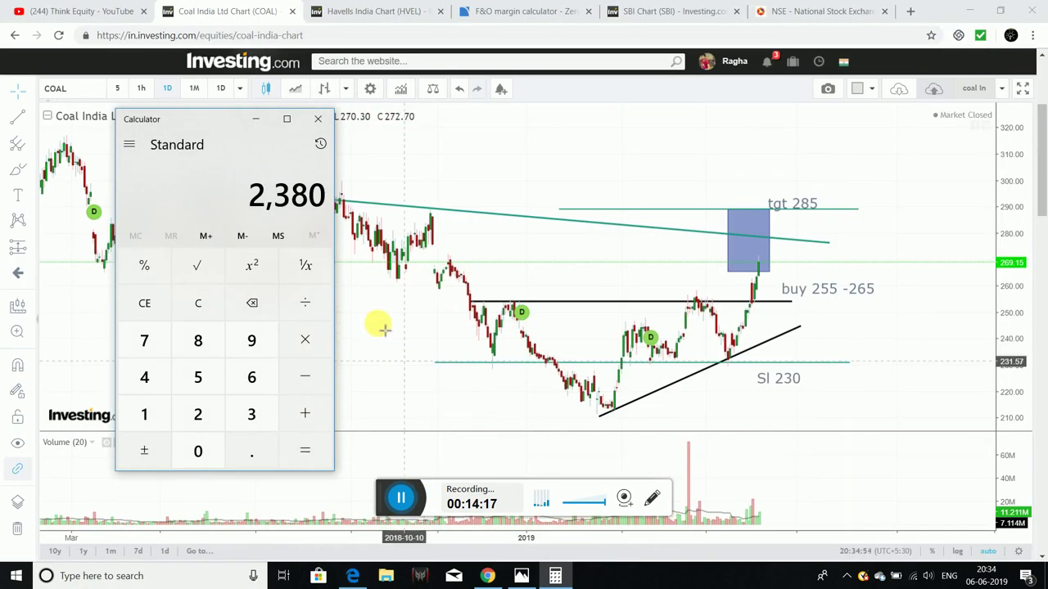
pyautogui.click(347, 576)
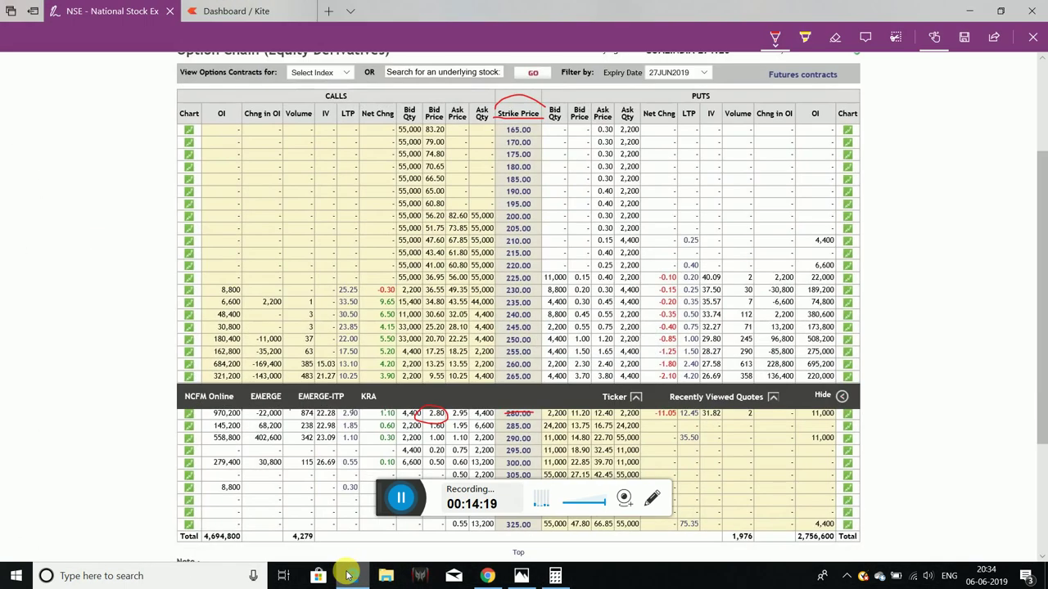
pyautogui.click(237, 10)
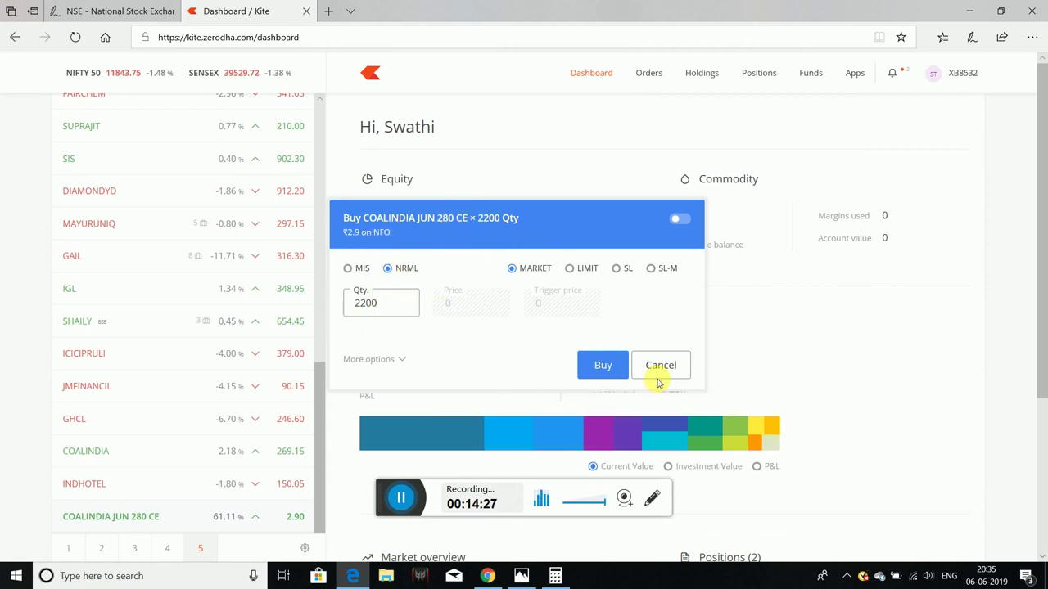
# Return to the Coal India chart in Chrome, clear the Calculator and enter 4000
pyautogui.click(349, 574)
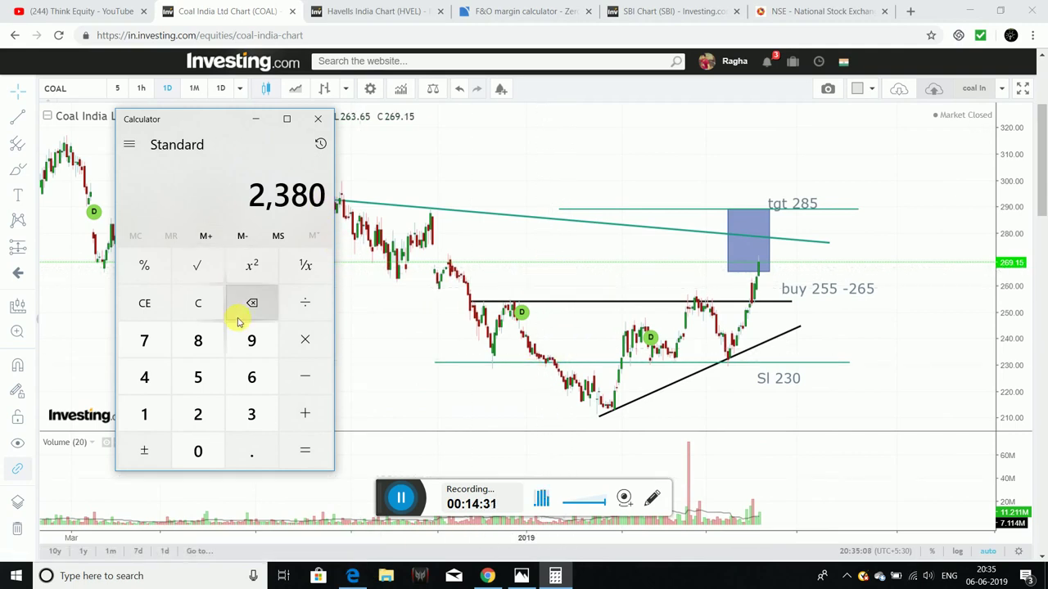
pyautogui.click(193, 305)
pyautogui.click(122, 388)
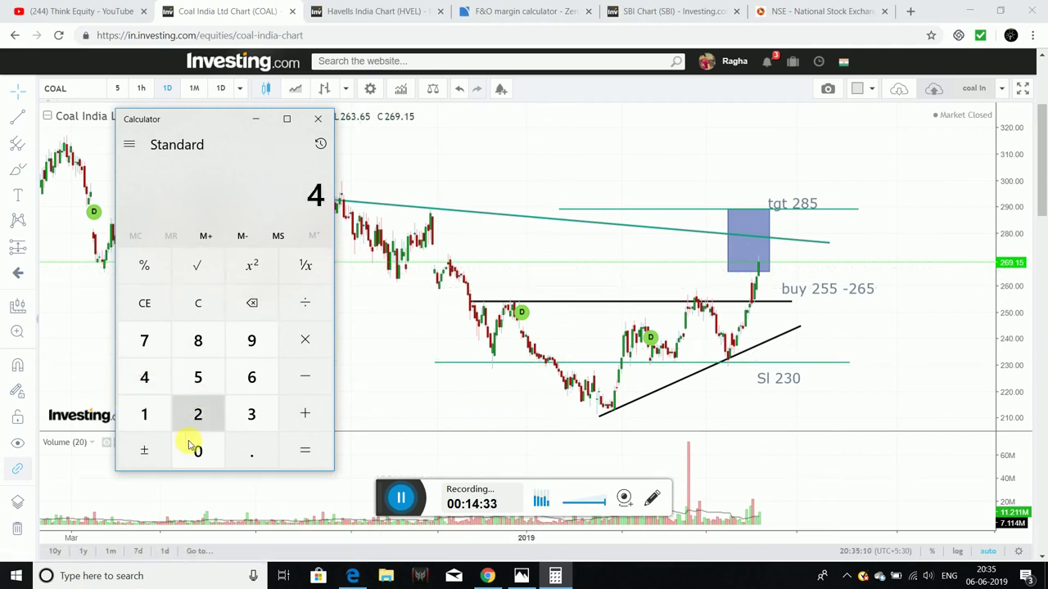
pyautogui.click(186, 453)
pyautogui.doubleClick(188, 452)
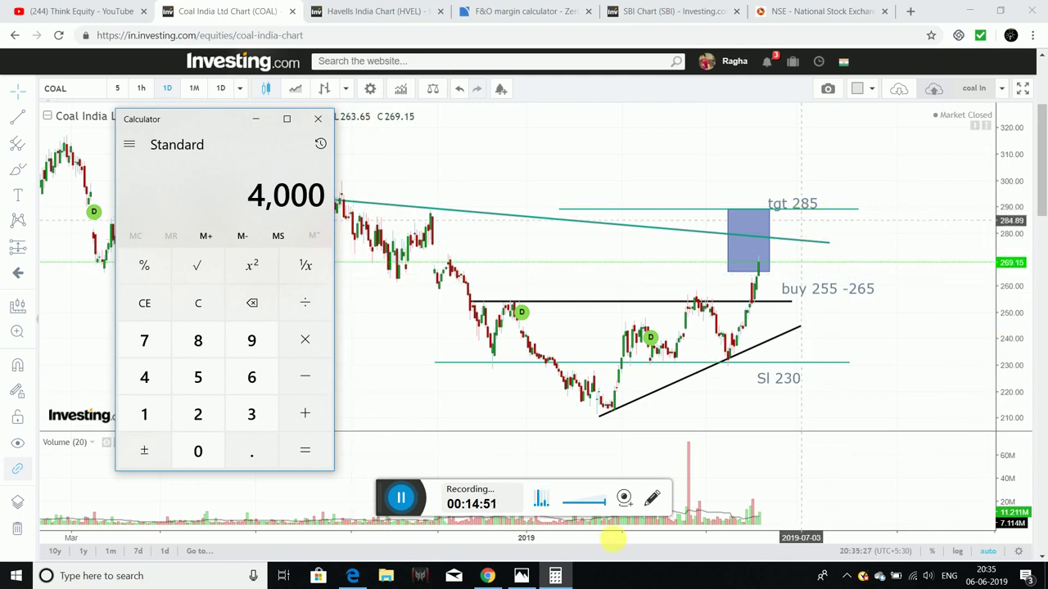
# Switch from the Coal India chart to the Kite buy order in Edge and bring the Calculator in front of it
pyautogui.click(554, 576)
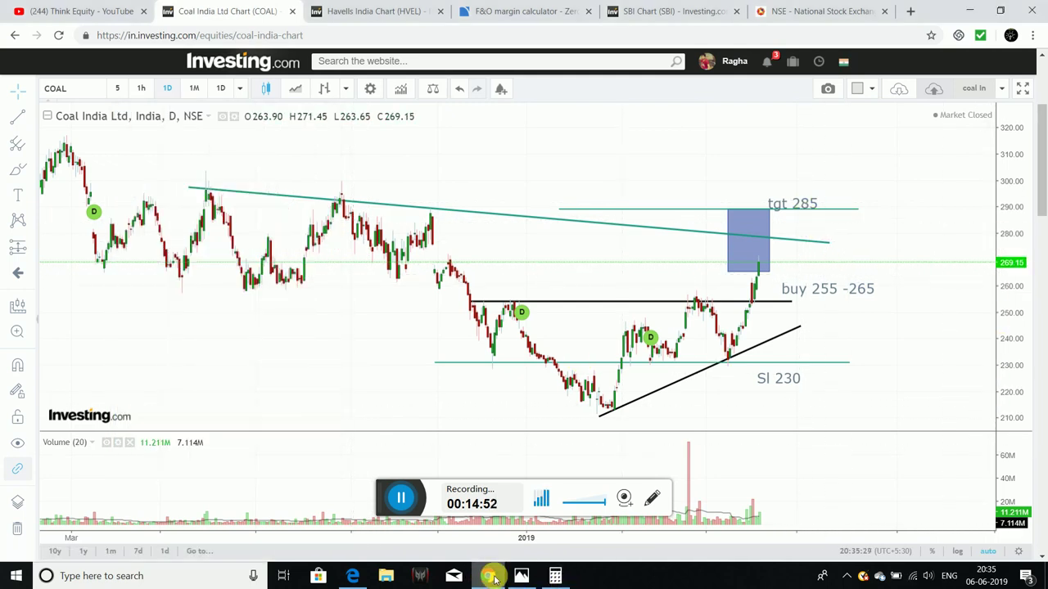
pyautogui.click(549, 577)
pyautogui.click(351, 573)
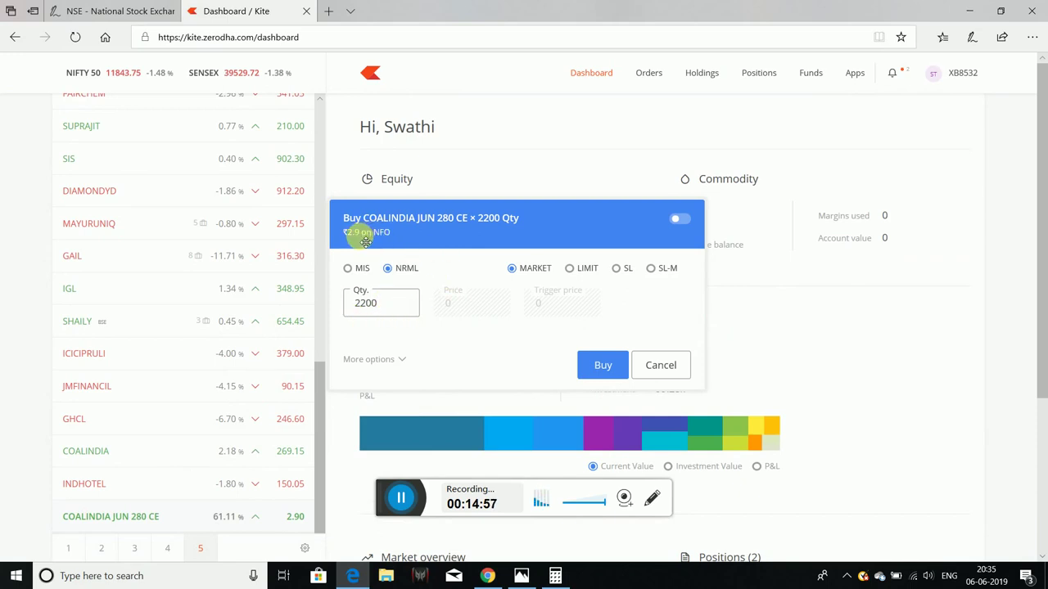
pyautogui.moveTo(199, 446)
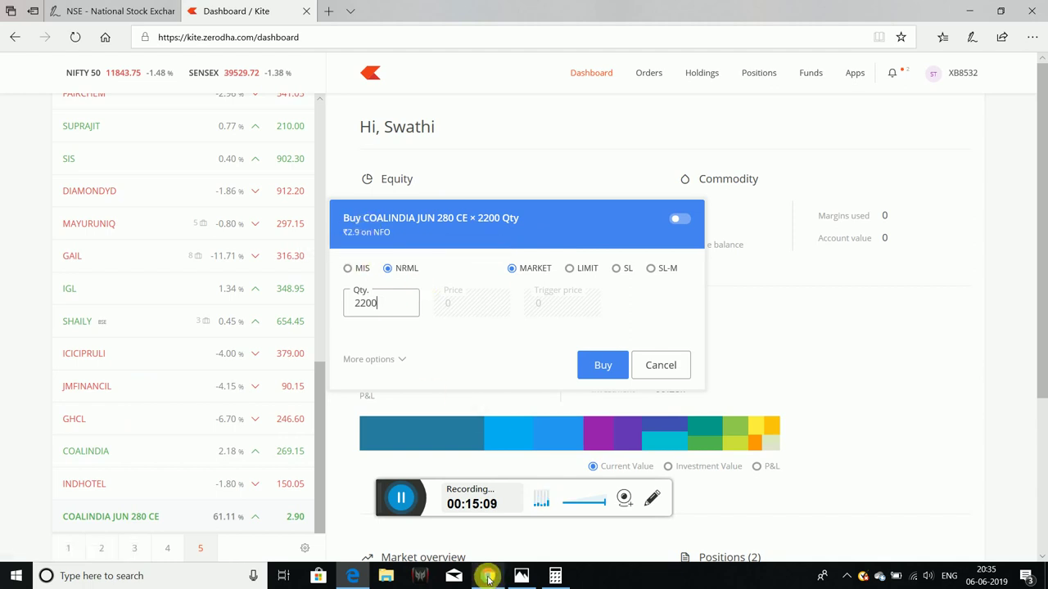
pyautogui.click(555, 577)
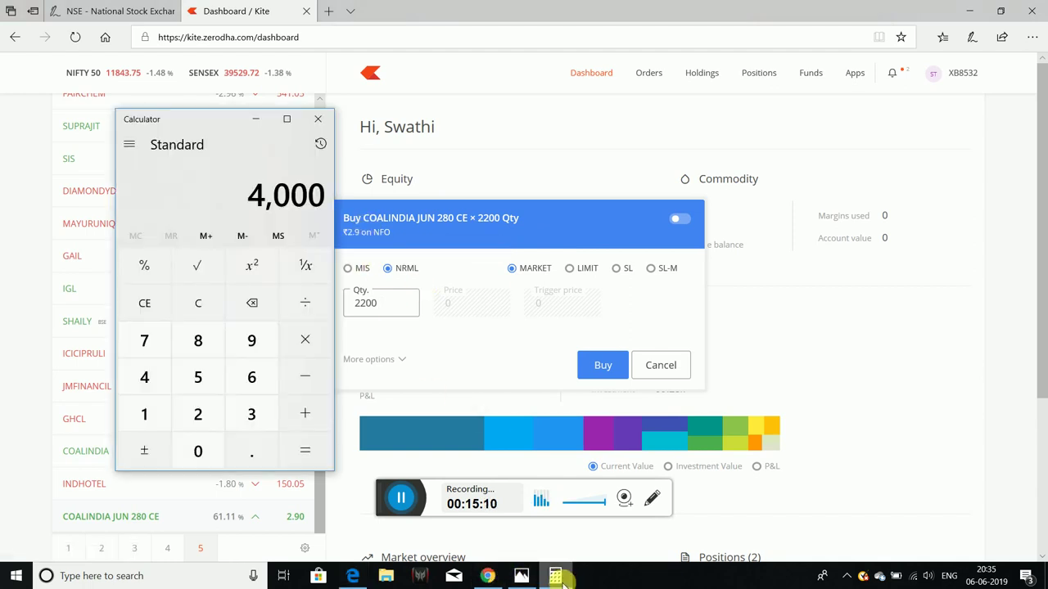
pyautogui.click(211, 315)
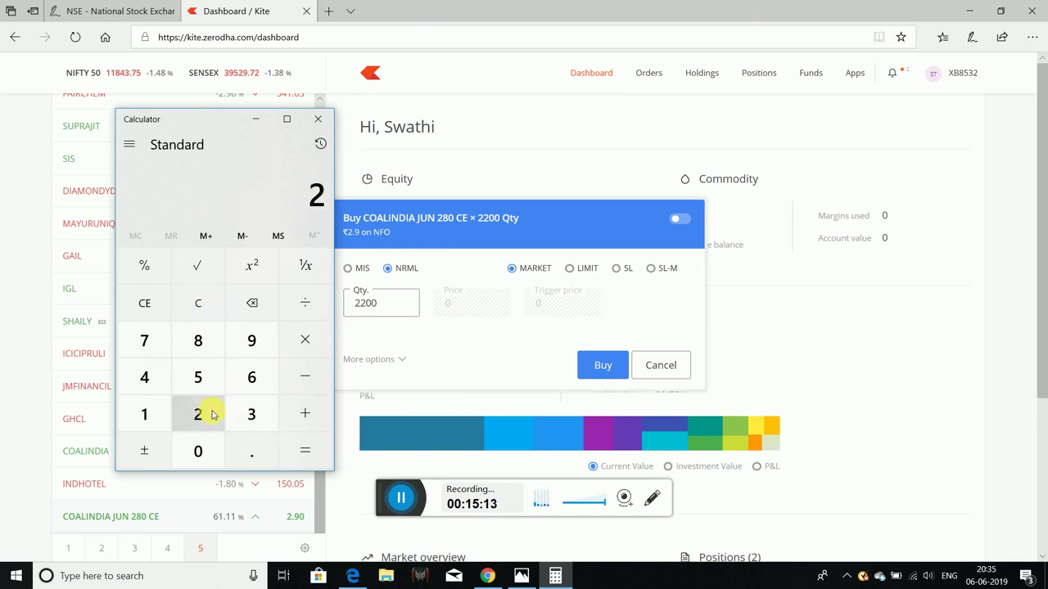
pyautogui.click(202, 458)
pyautogui.click(201, 454)
pyautogui.click(307, 335)
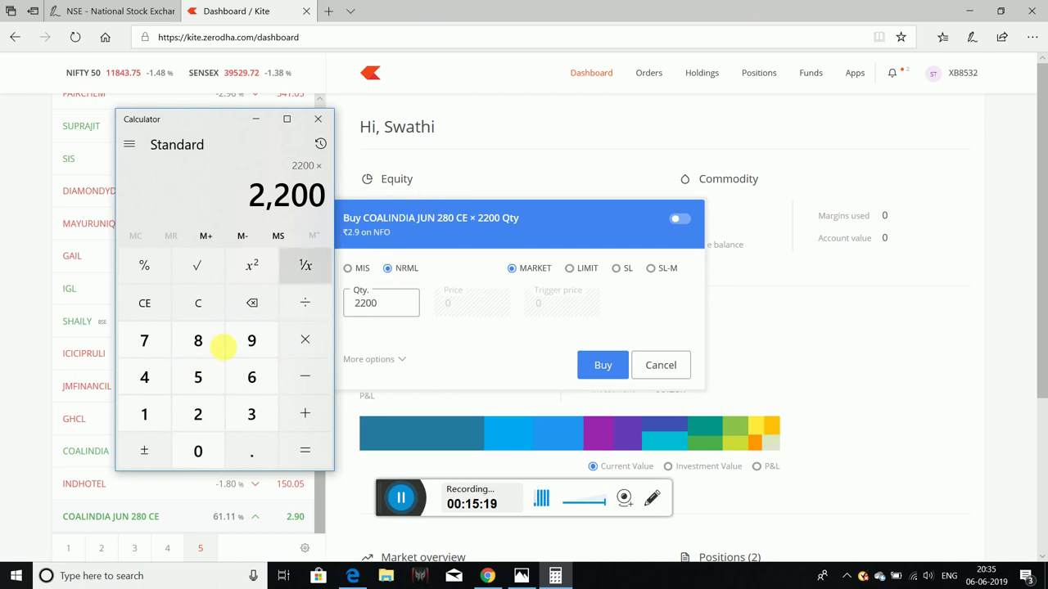
pyautogui.click(200, 376)
pyautogui.click(309, 413)
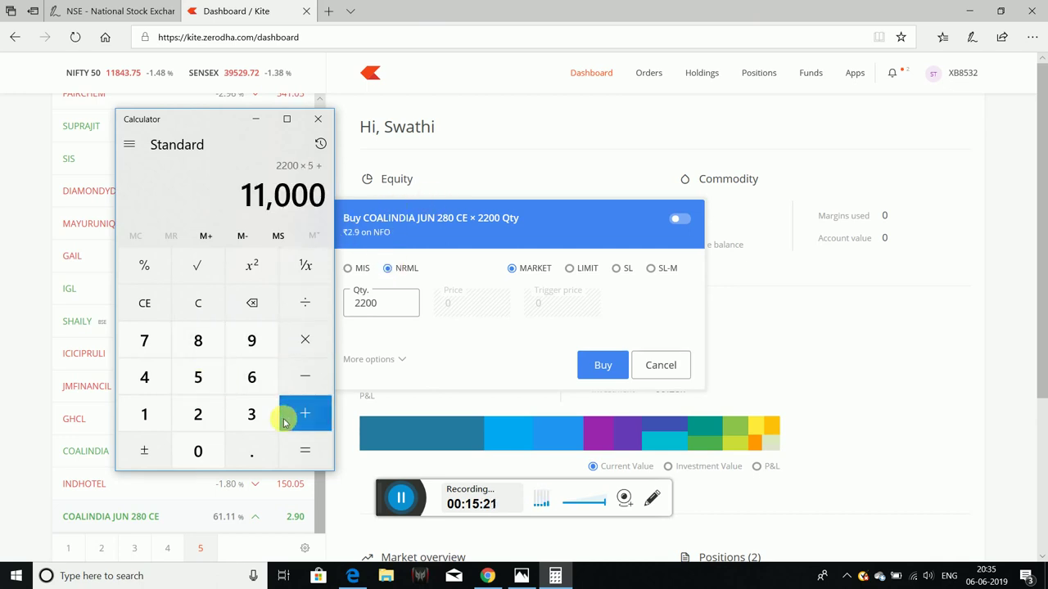
# Clear the Calculator and multiply the 2200 lot size by a premium of 5
pyautogui.click(208, 302)
pyautogui.click(202, 415)
pyautogui.click(201, 415)
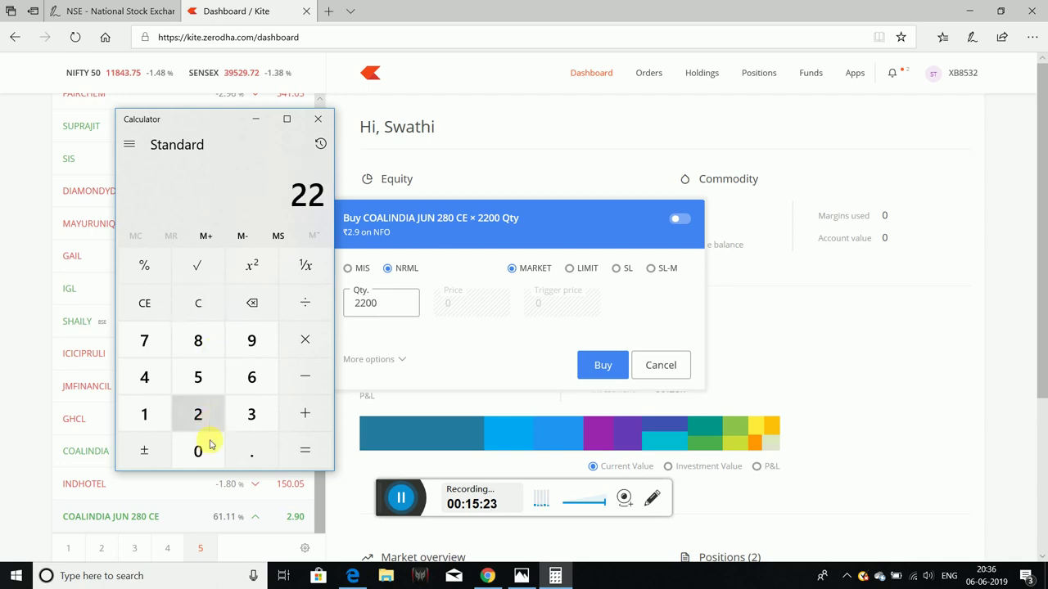
pyautogui.click(201, 446)
pyautogui.click(201, 446)
pyautogui.click(303, 344)
pyautogui.click(213, 374)
pyautogui.click(309, 446)
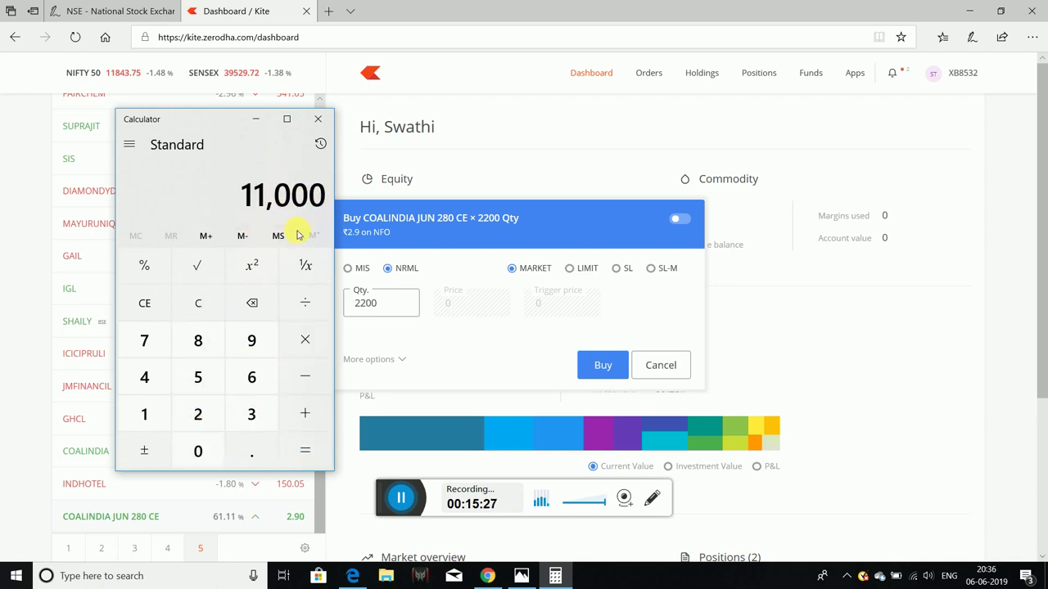
# Subtract 4000 from the premium amount calculated at 5
pyautogui.click(303, 373)
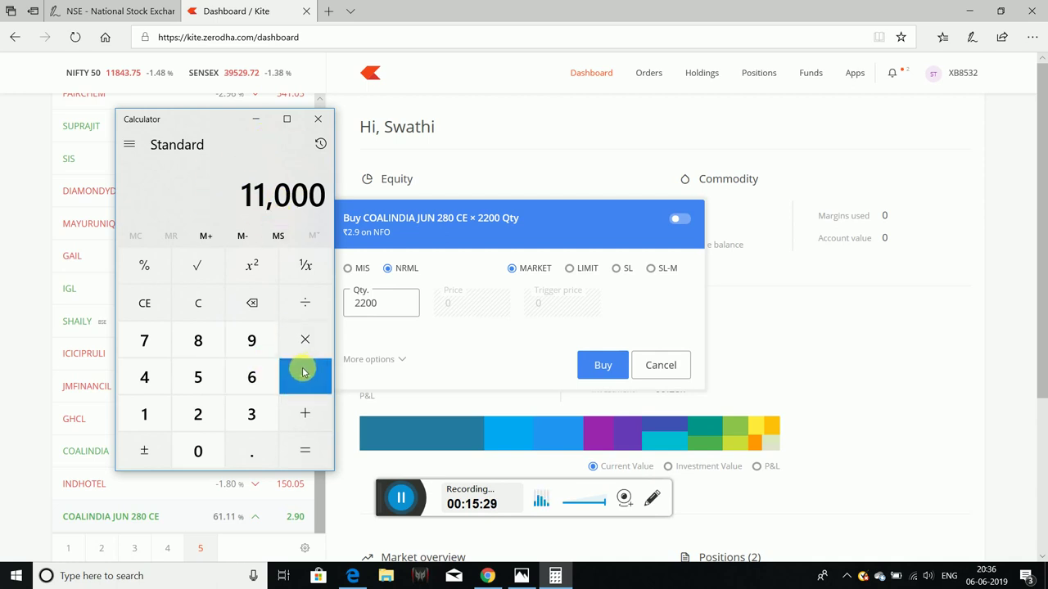
pyautogui.click(144, 375)
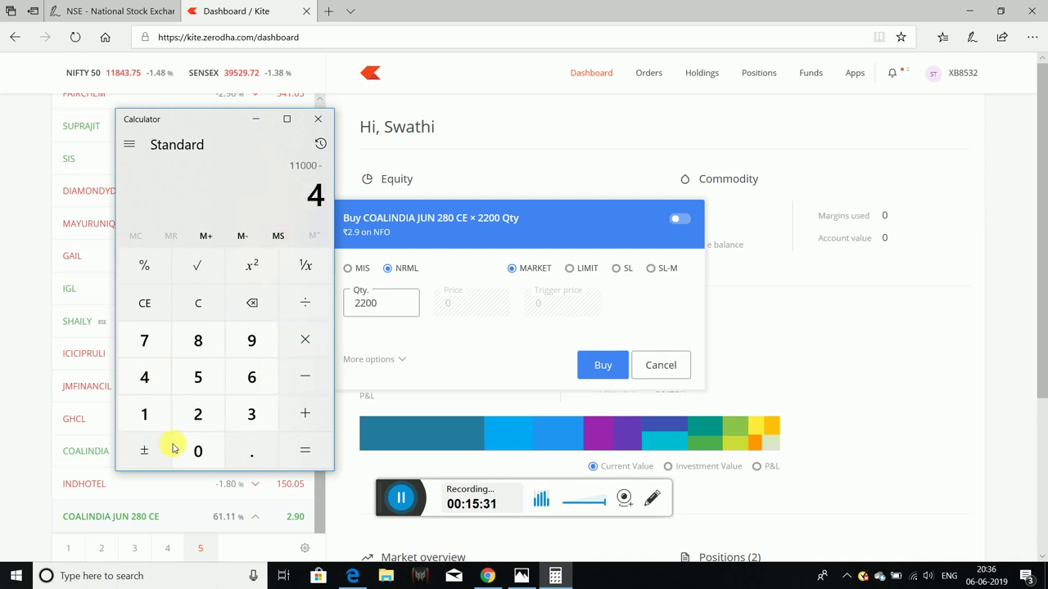
pyautogui.click(182, 446)
pyautogui.click(183, 446)
pyautogui.click(183, 446)
pyautogui.click(311, 446)
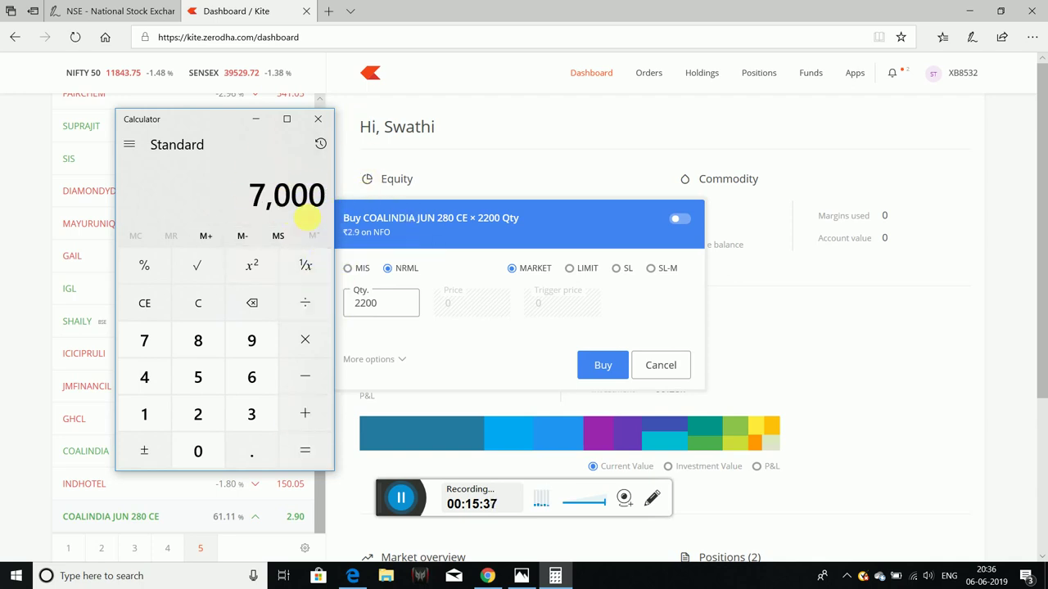
pyautogui.click(197, 303)
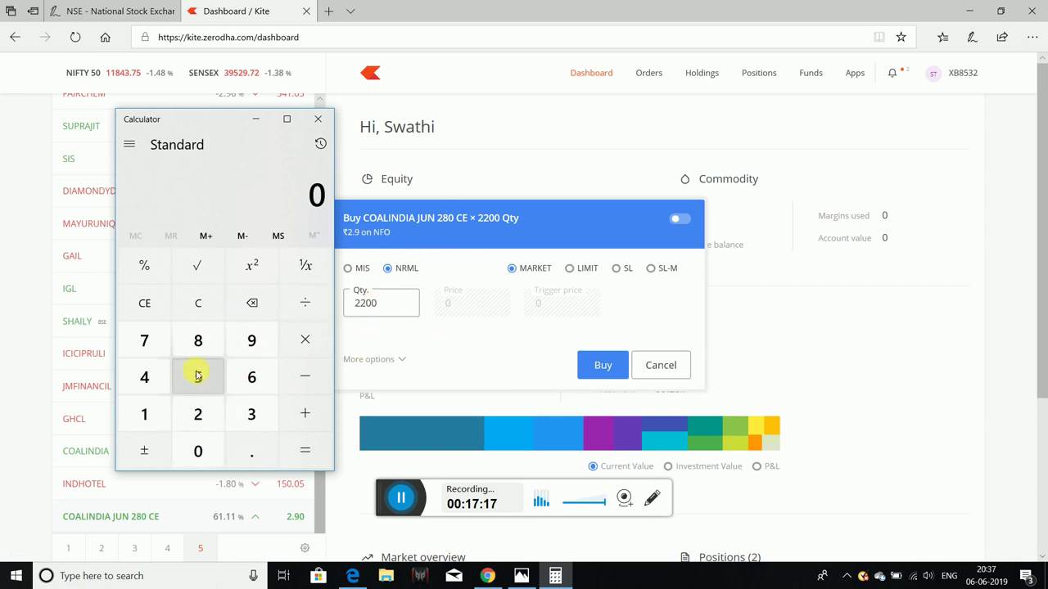
pyautogui.click(197, 413)
pyautogui.click(165, 379)
pyautogui.click(198, 378)
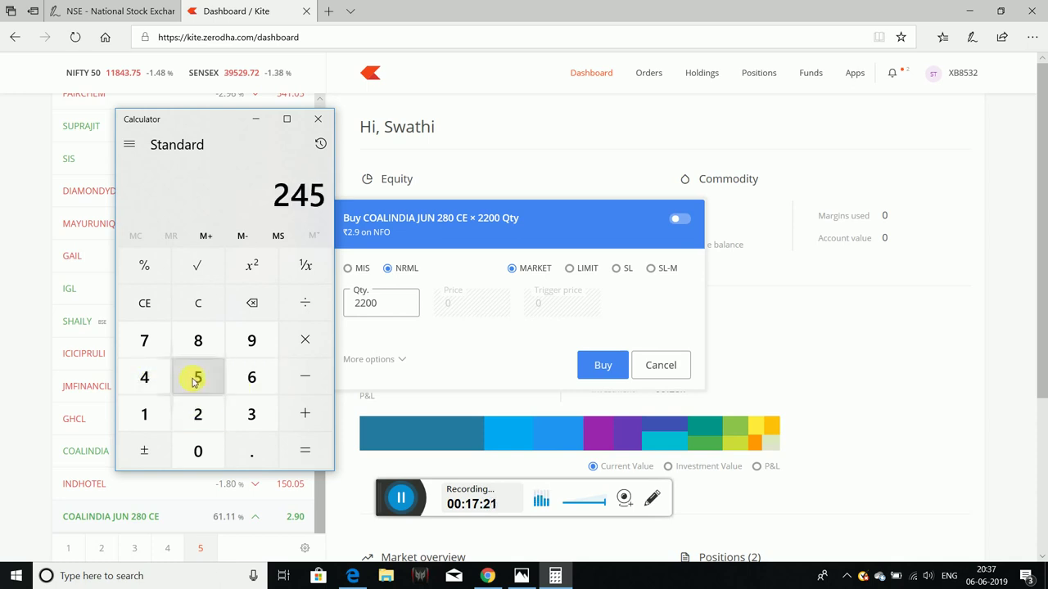
pyautogui.click(253, 302)
pyautogui.click(155, 409)
pyautogui.click(197, 377)
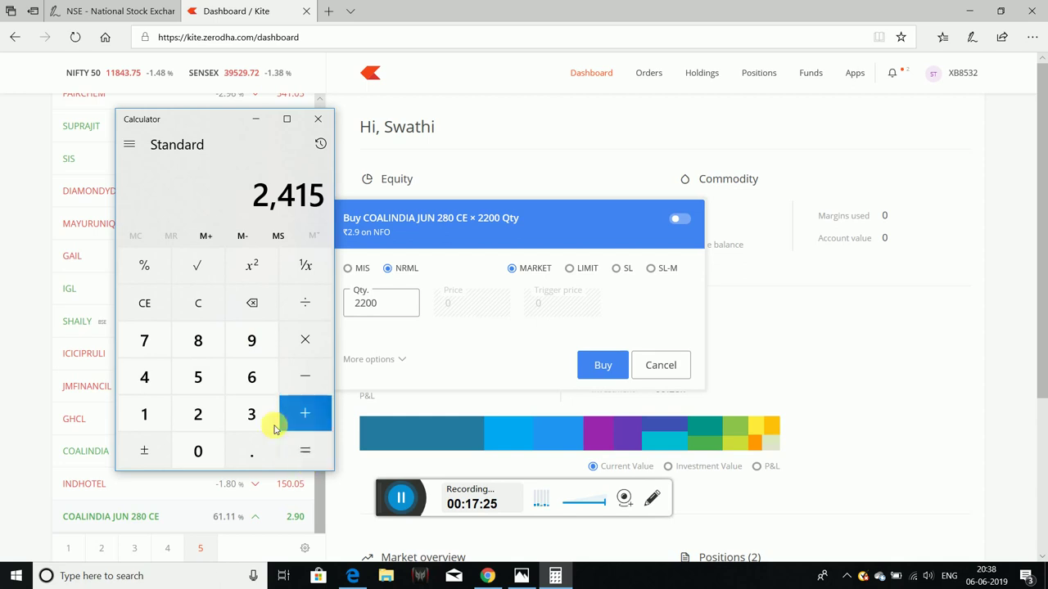
# Clear the Calculator and multiply 245 by 15
pyautogui.click(198, 303)
pyautogui.click(206, 409)
pyautogui.click(144, 377)
pyautogui.click(195, 377)
pyautogui.click(325, 341)
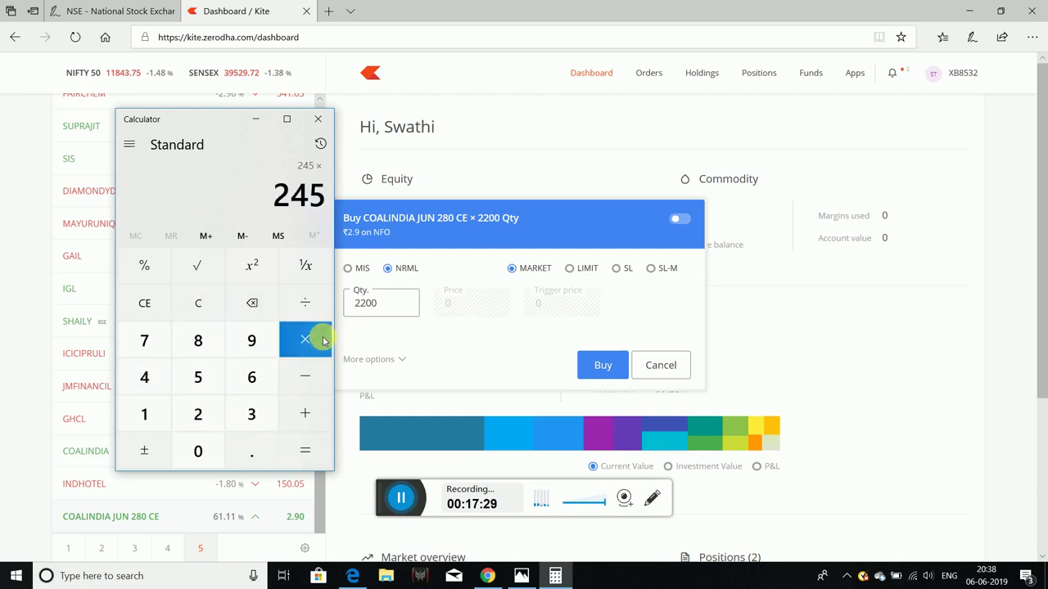
pyautogui.click(147, 413)
pyautogui.click(198, 377)
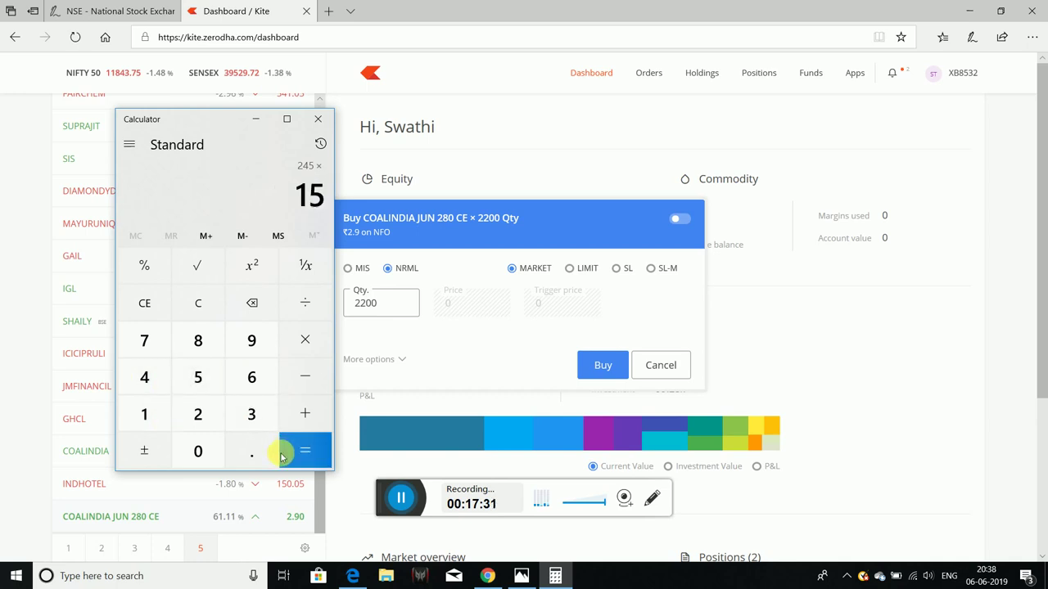
pyautogui.click(297, 449)
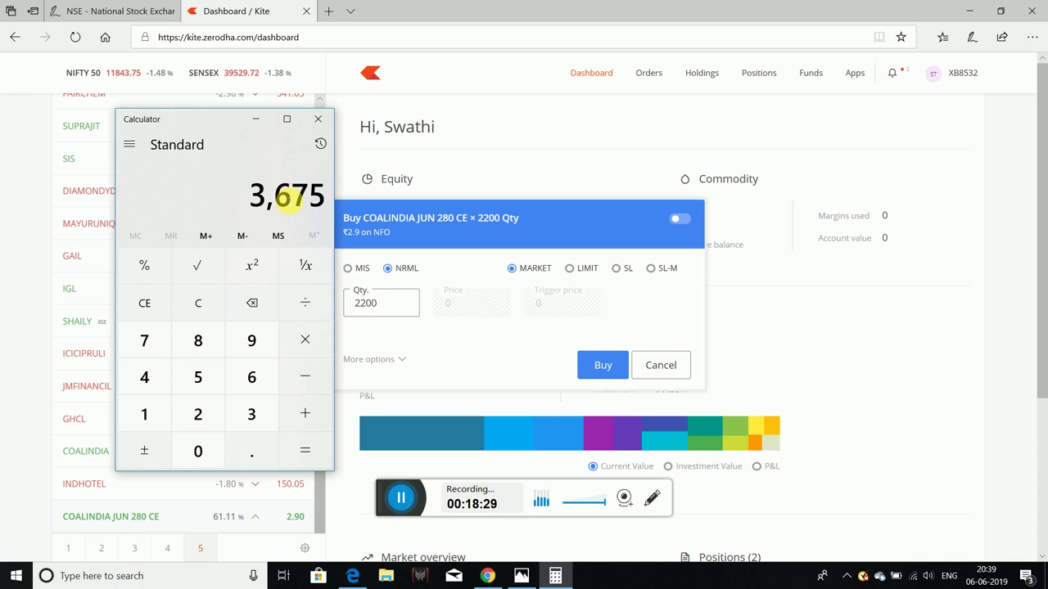
# Switch to Chrome and bring up the contract form of the Zerodha F&O margin calculator
pyautogui.click(487, 576)
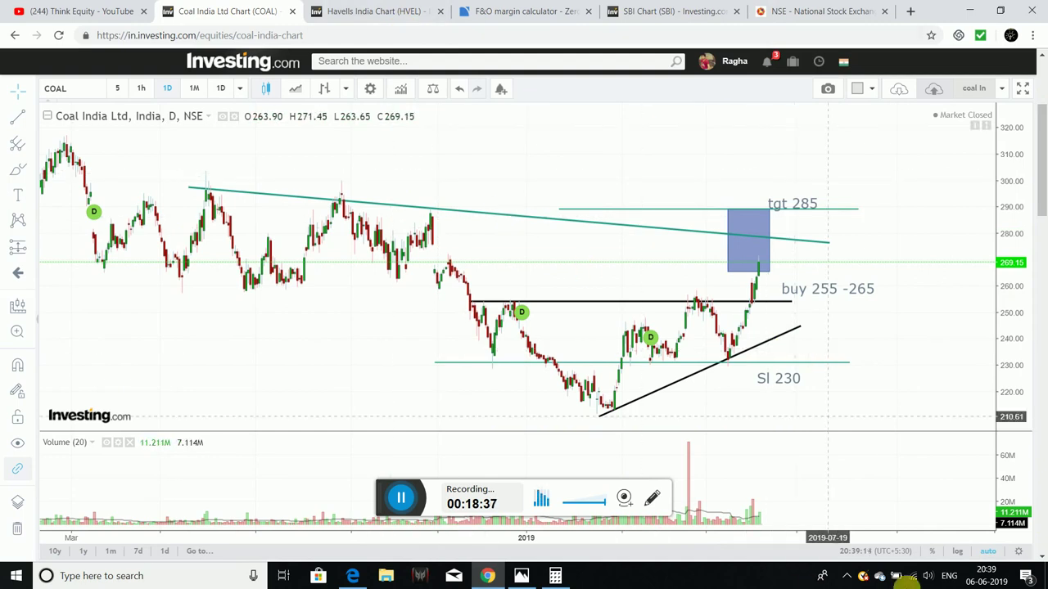
pyautogui.click(528, 11)
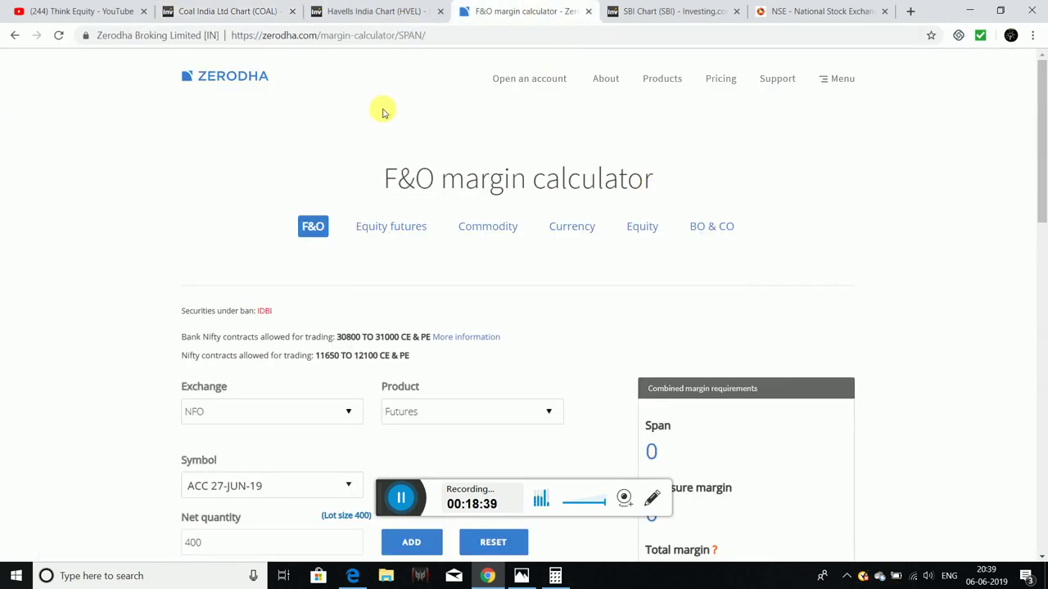
pyautogui.scroll(-2, 666, 217)
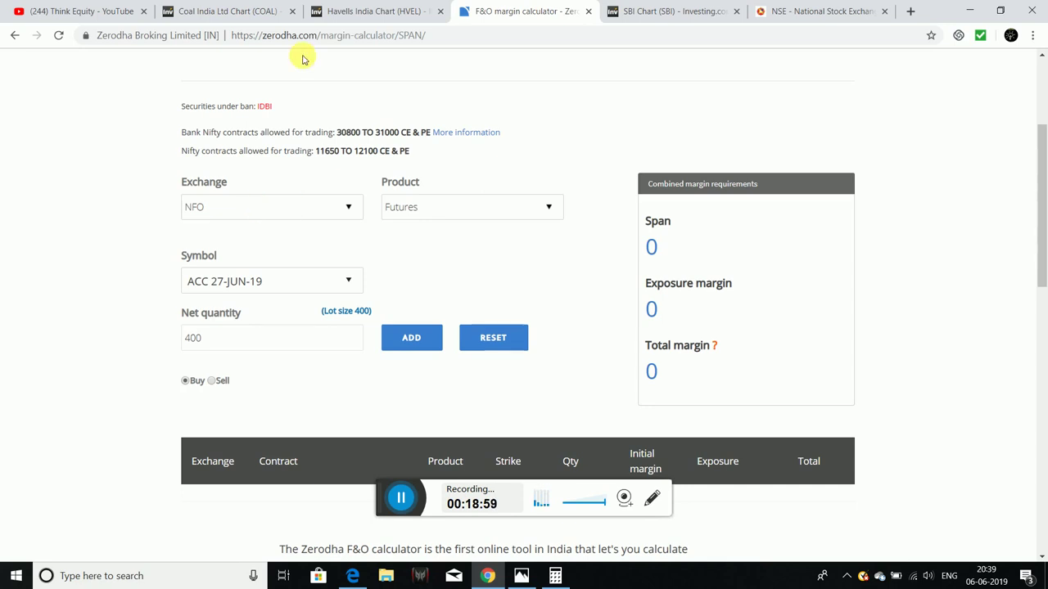
pyautogui.scroll(3, 375, 183)
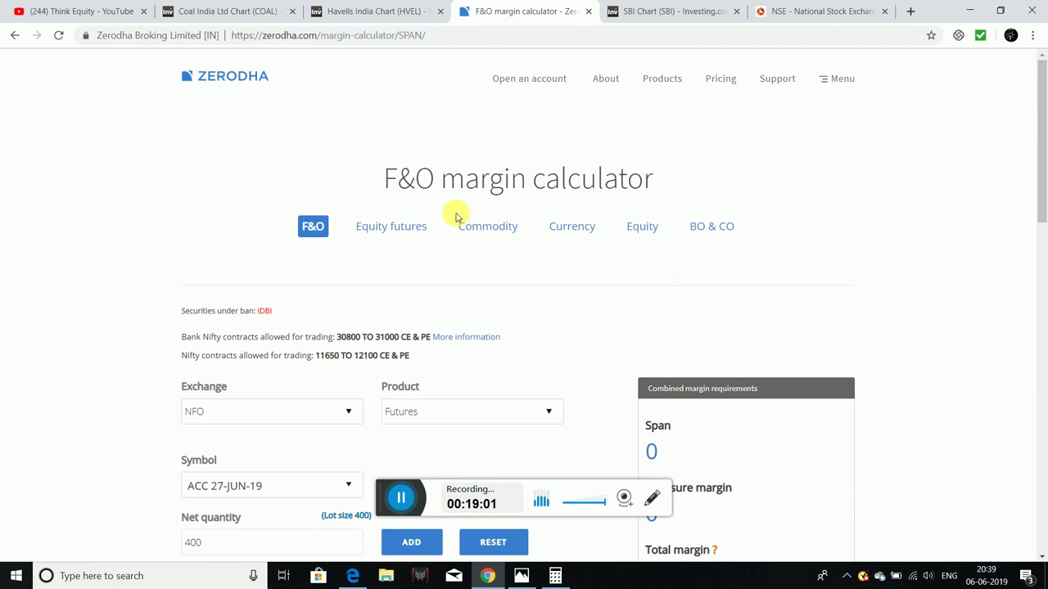
pyautogui.scroll(-3, 622, 189)
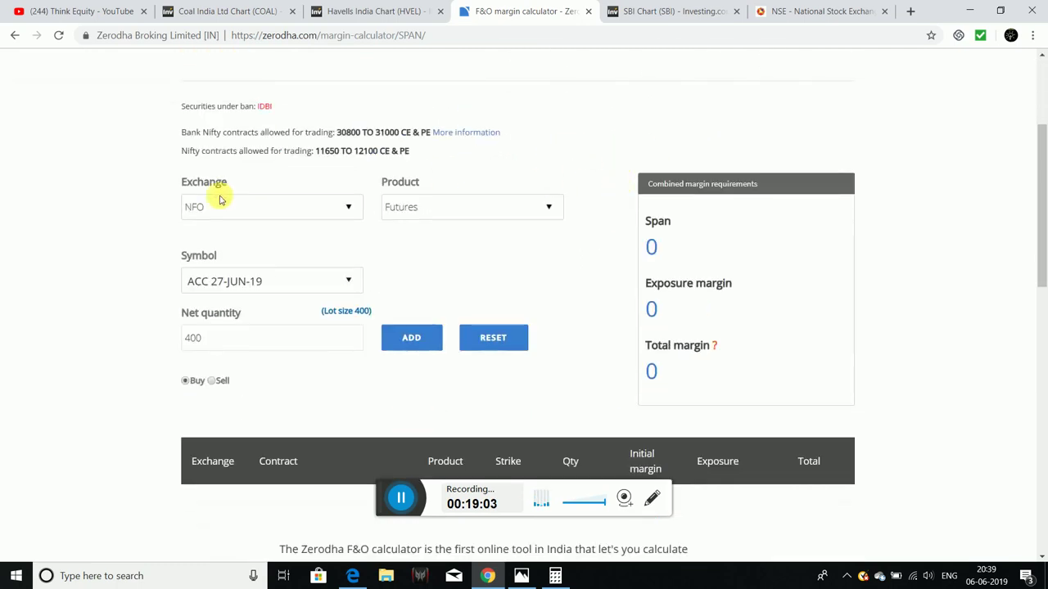
# Choose NFO as the exchange and Futures as the product in the margin calculator
pyautogui.click(247, 215)
pyautogui.click(251, 229)
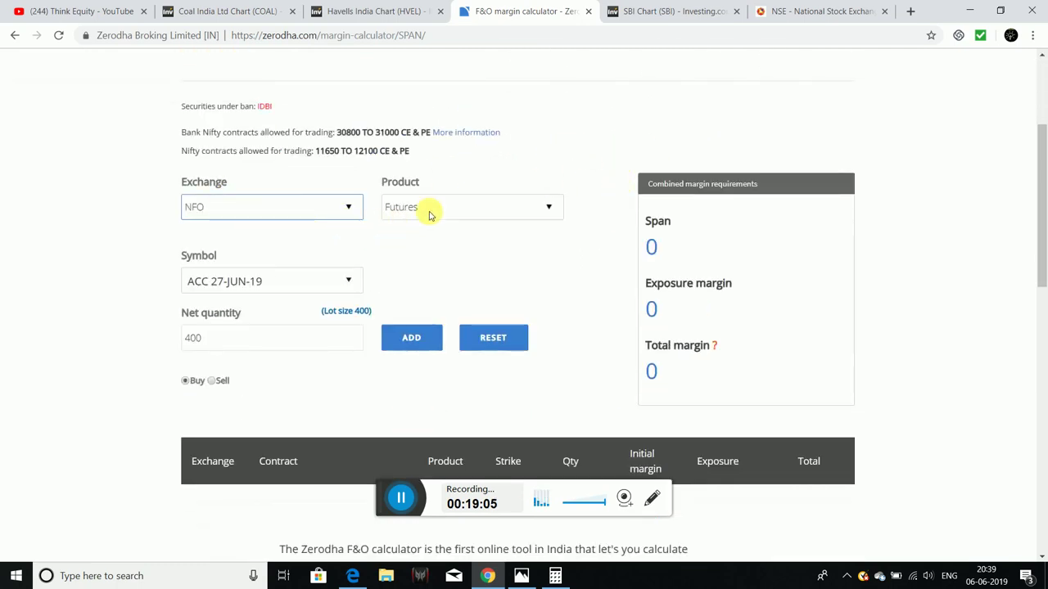
pyautogui.click(444, 207)
pyautogui.click(440, 227)
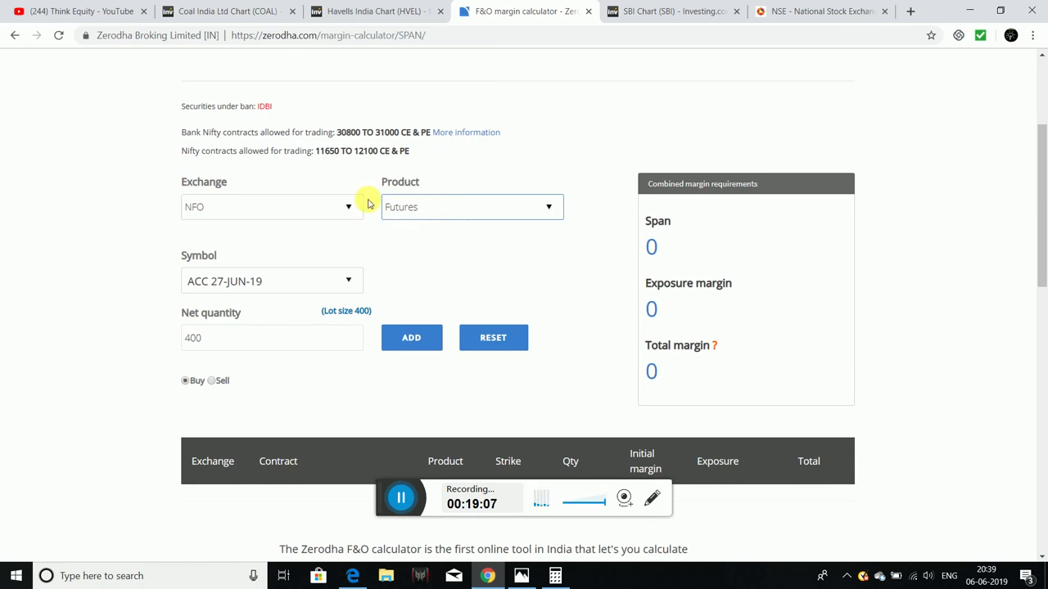
# Select the COALINDIA 27-JUN-19 contract and add a buy position of 2200 quantity to the margin calculation
pyautogui.click(300, 278)
pyautogui.write('coal')
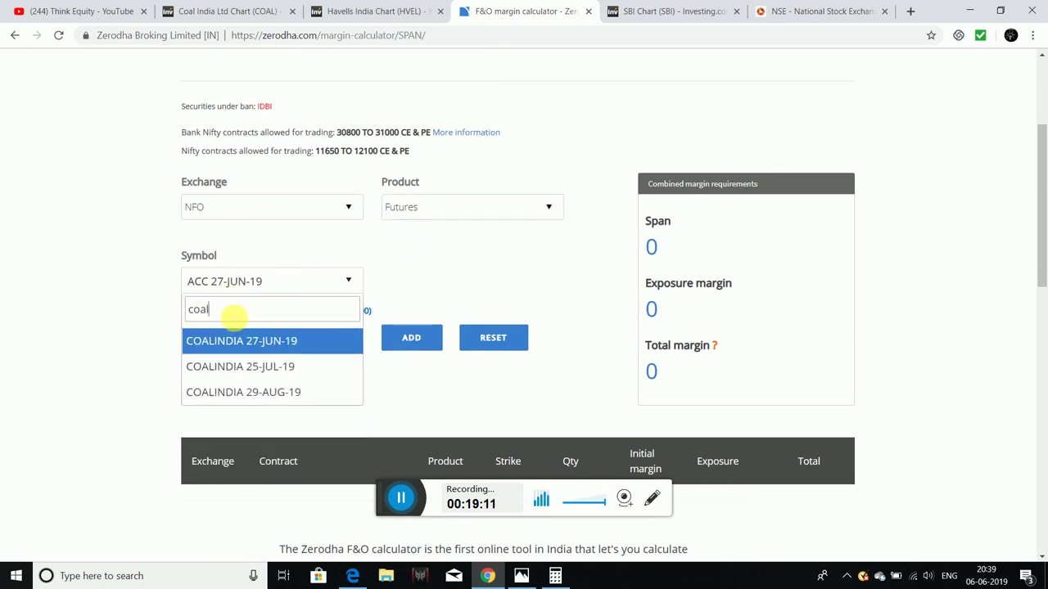
pyautogui.click(295, 342)
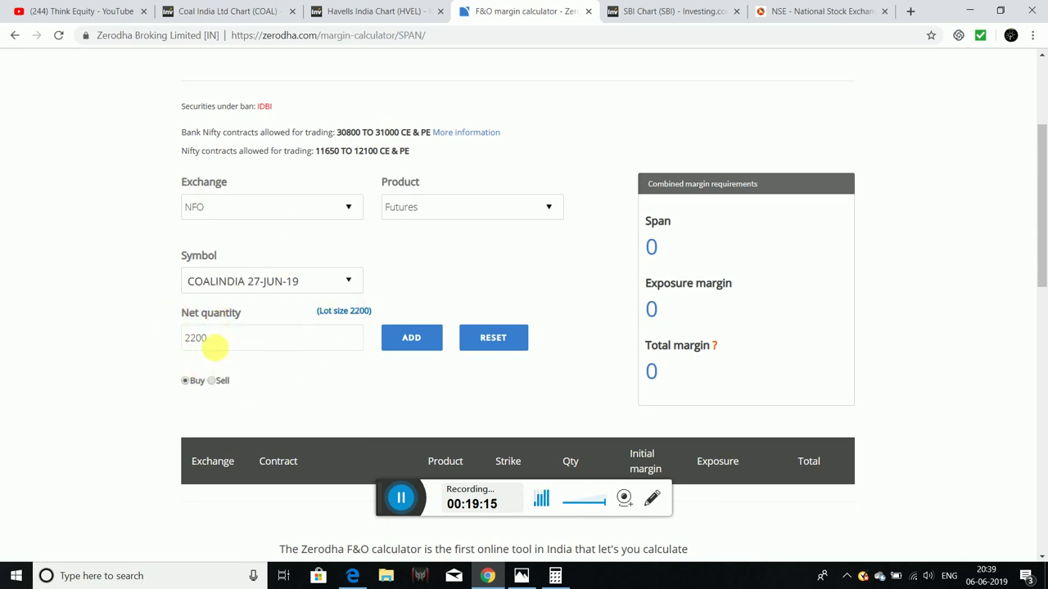
pyautogui.click(413, 344)
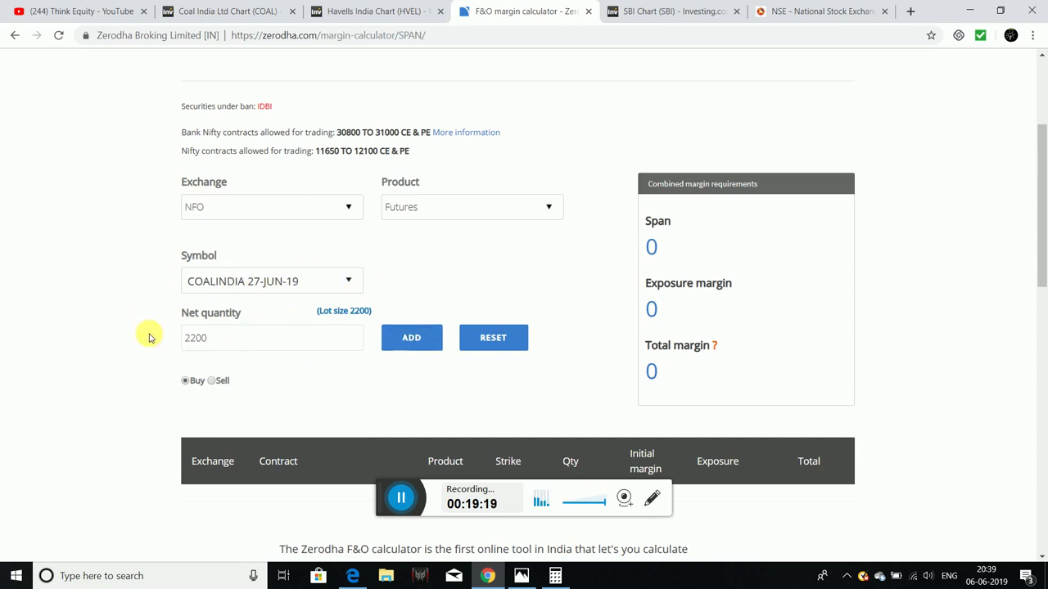
pyautogui.click(410, 335)
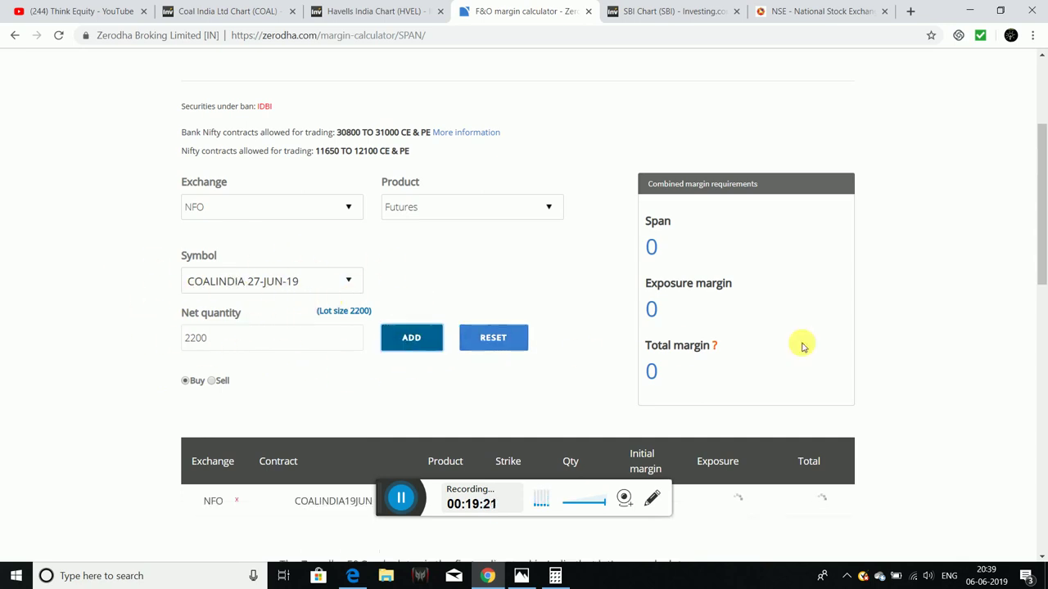
# Examine the span, exposure and total margin required for the Coal India futures contract
pyautogui.scroll(-2, 856, 385)
pyautogui.moveTo(765, 247)
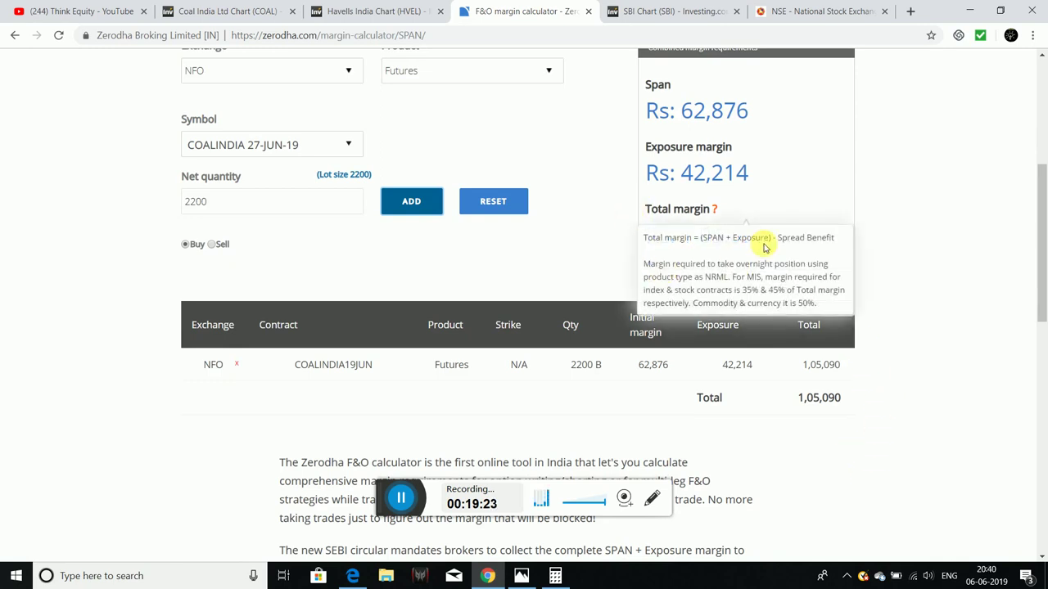
pyautogui.click(973, 266)
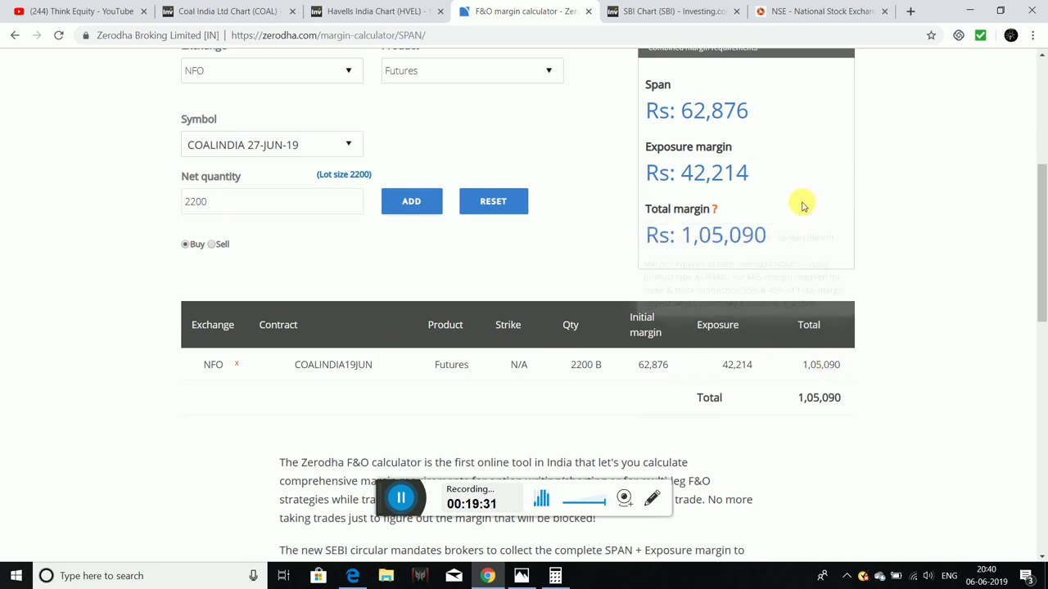
pyautogui.moveTo(711, 219)
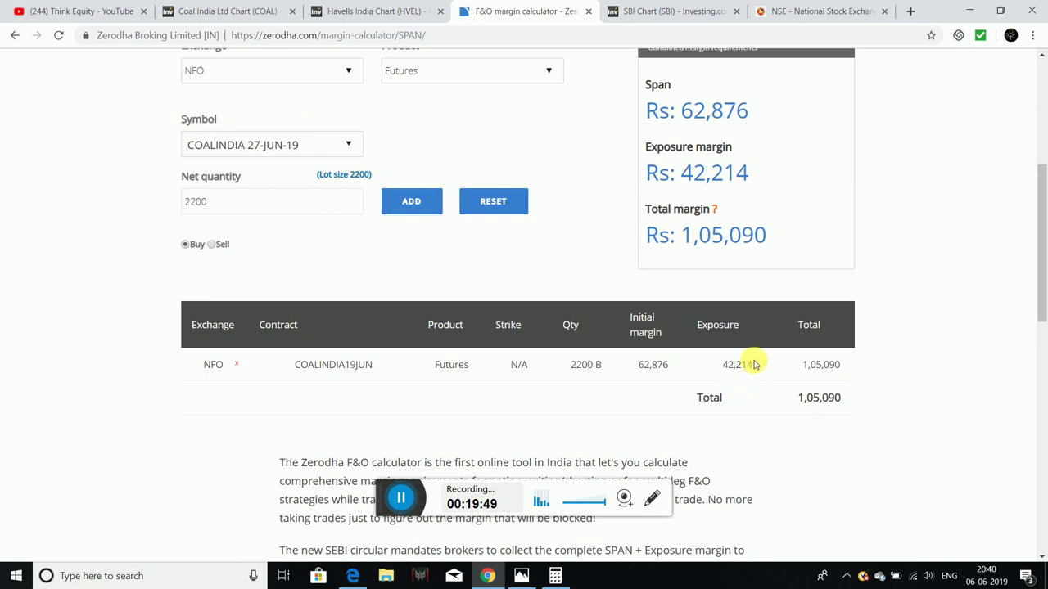
pyautogui.moveTo(646, 215)
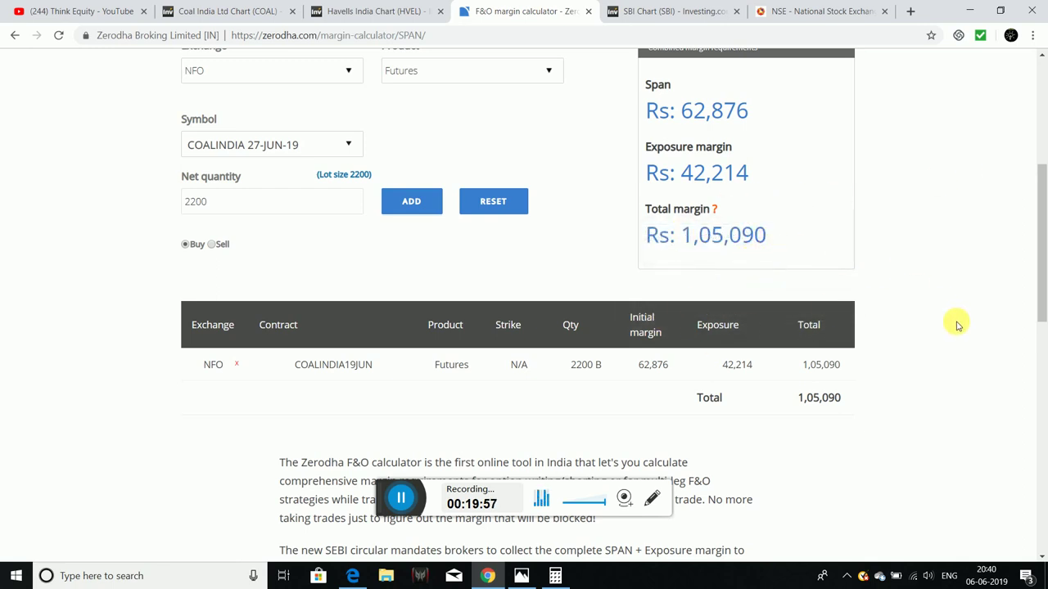
pyautogui.scroll(1, 956, 321)
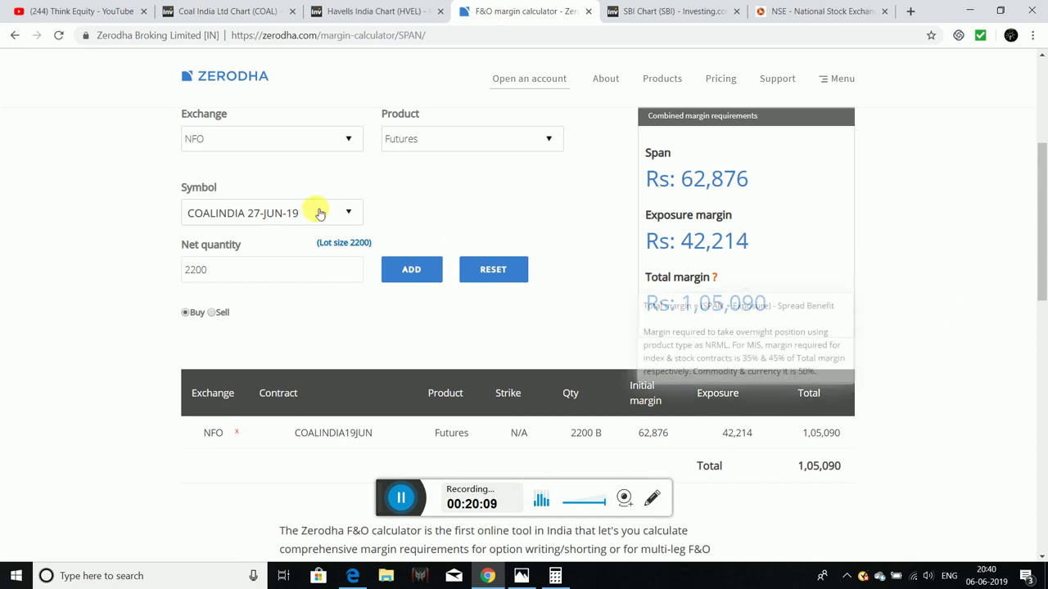
# Bring up the Calculator, clear it and multiply the 2200 lot size by a share price of 265
pyautogui.click(555, 575)
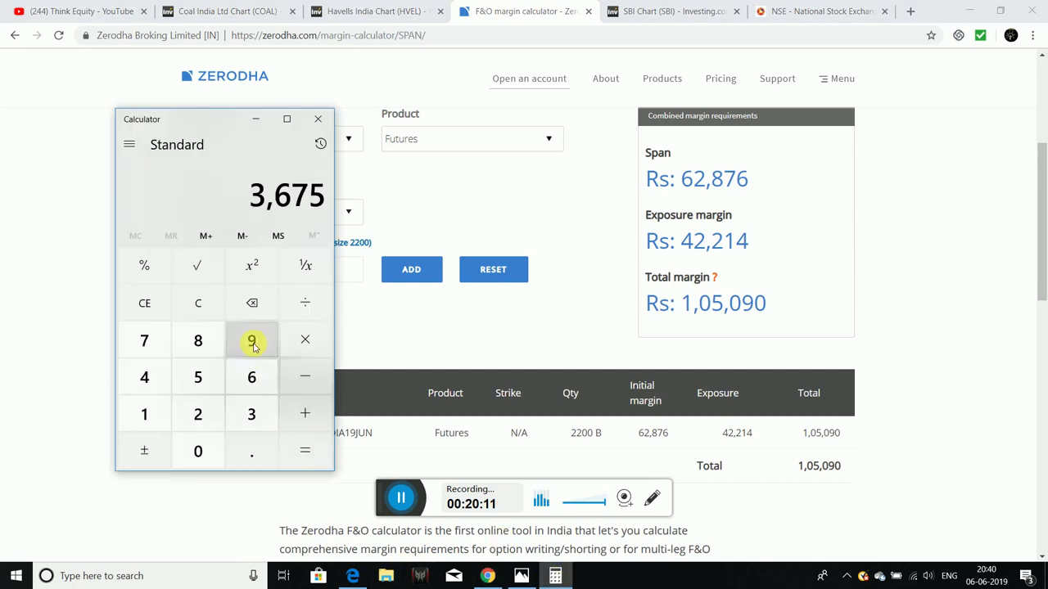
pyautogui.click(198, 303)
pyautogui.doubleClick(198, 413)
pyautogui.click(205, 444)
pyautogui.click(200, 448)
pyautogui.click(304, 339)
pyautogui.click(208, 411)
pyautogui.click(245, 378)
pyautogui.click(198, 377)
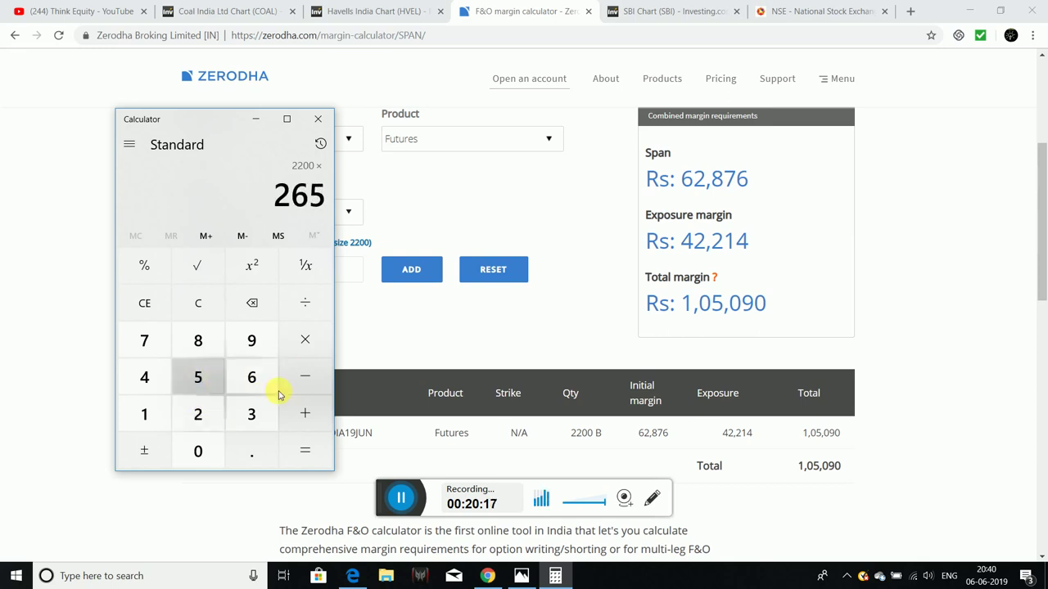
pyautogui.click(306, 446)
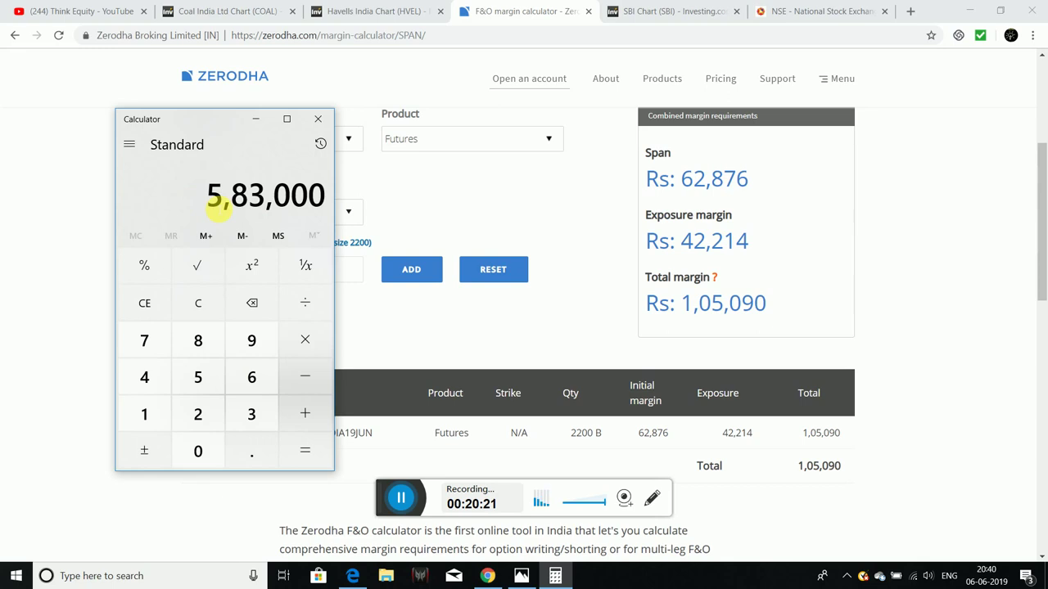
# Clear the Calculator, check the total margin explanation and minimize the Calculator
pyautogui.click(204, 306)
pyautogui.moveTo(659, 278)
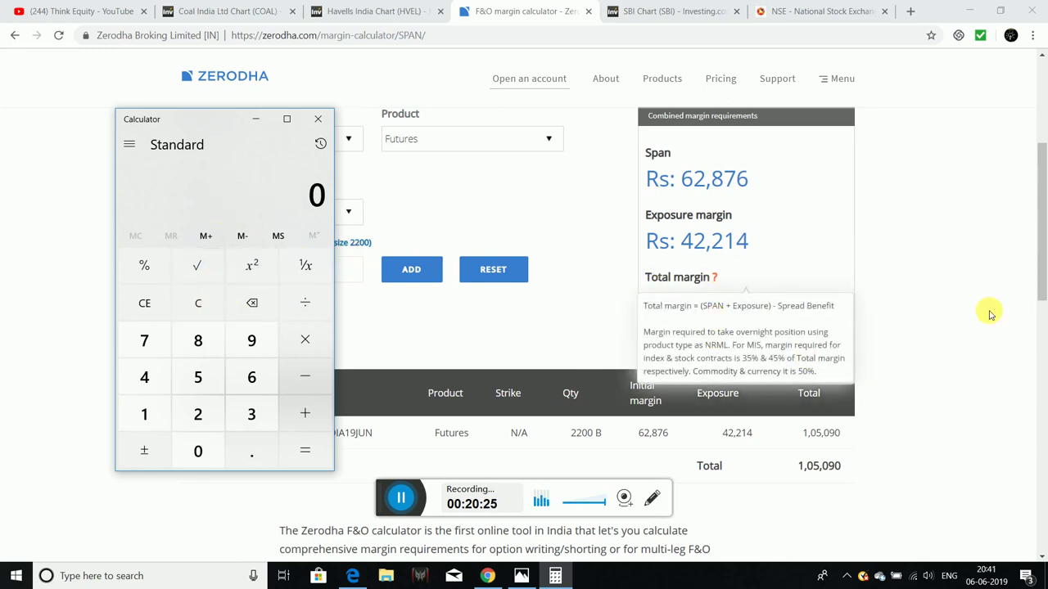
pyautogui.click(256, 120)
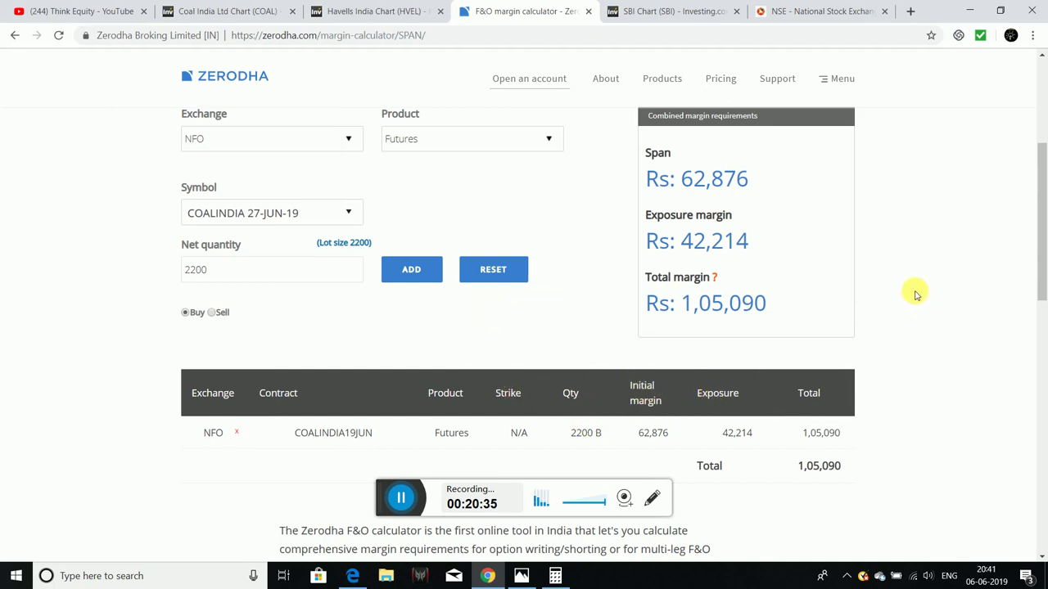
# Restore the Calculator, move it over the middle of the margin form, clear its entry and minimize it
pyautogui.click(555, 575)
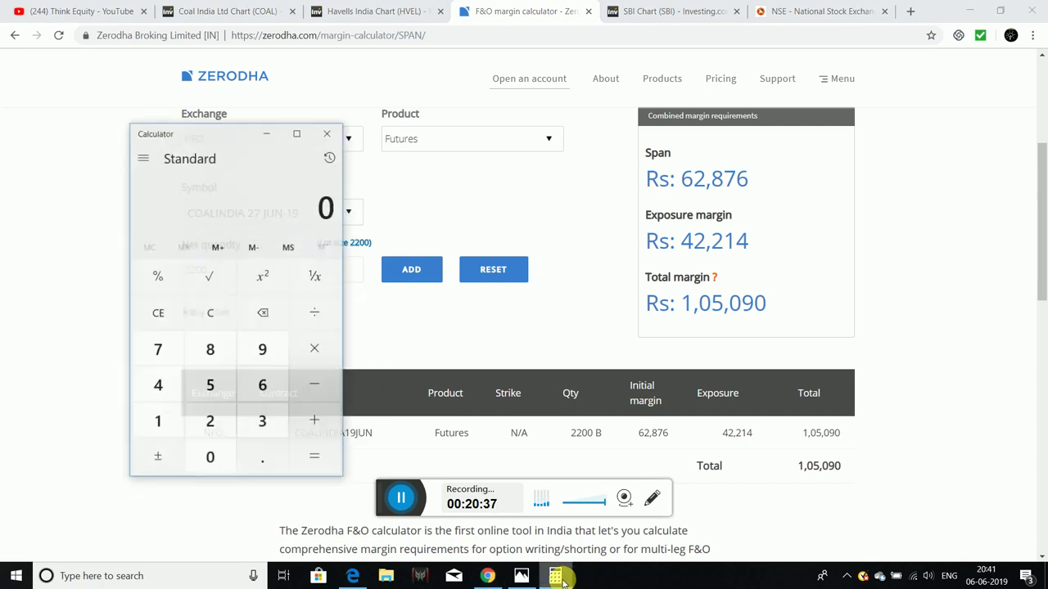
pyautogui.moveTo(220, 126); pyautogui.dragTo(392, 109)
pyautogui.click(370, 397)
pyautogui.click(370, 397)
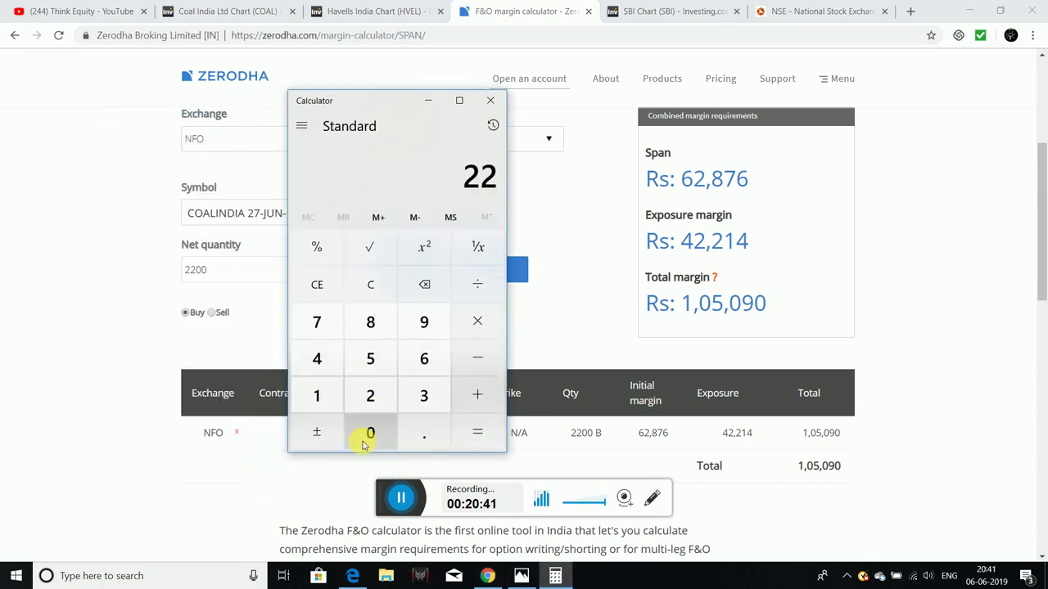
pyautogui.click(368, 282)
pyautogui.click(426, 99)
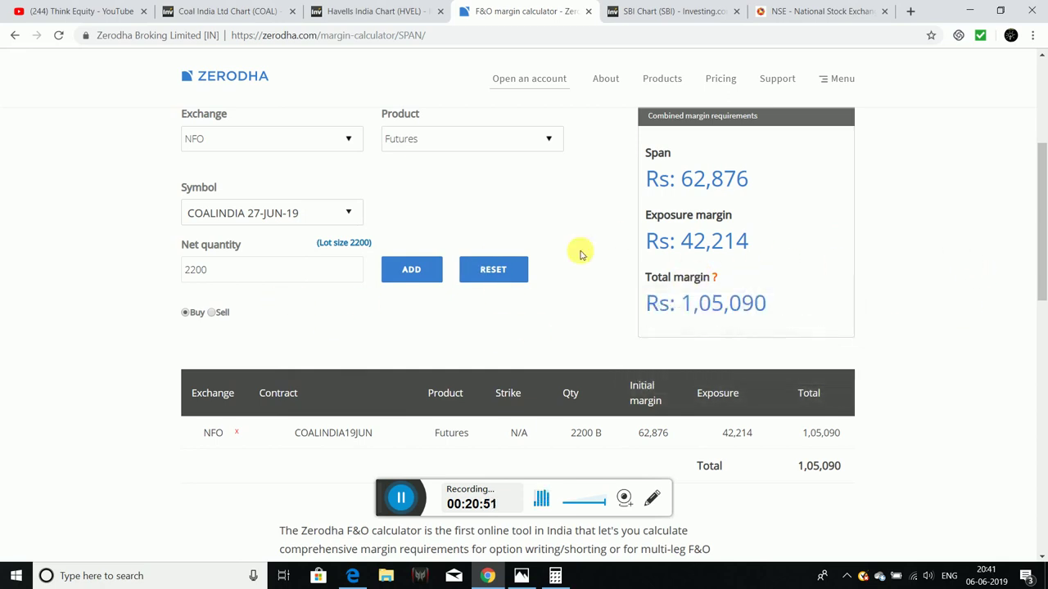
# Restore the Calculator and multiply a premium of 5 by the 2200 lot size
pyautogui.click(555, 576)
pyautogui.click(370, 358)
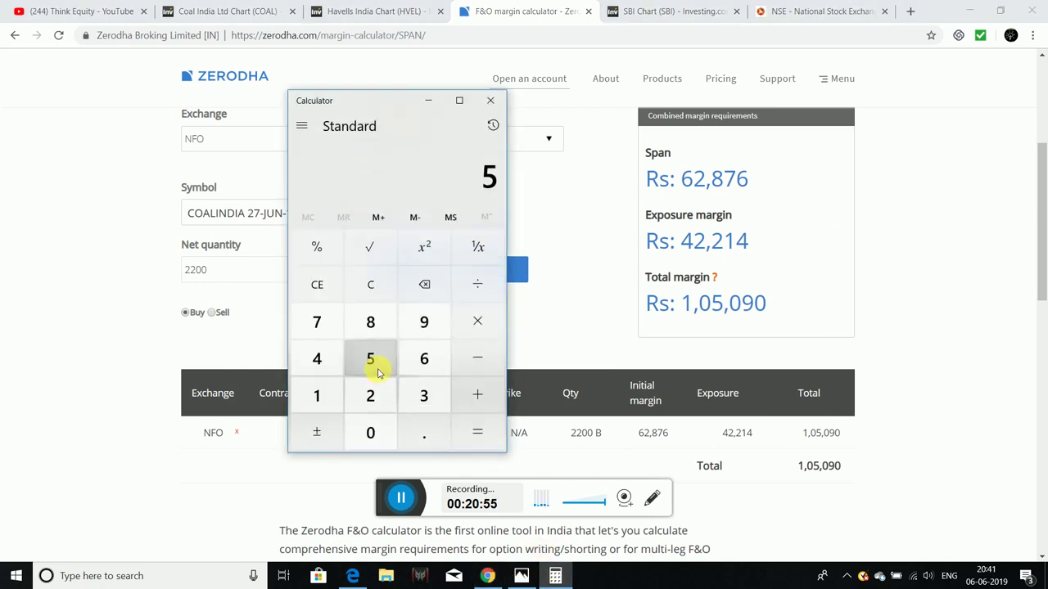
pyautogui.click(477, 321)
pyautogui.click(365, 397)
pyautogui.click(364, 397)
pyautogui.click(369, 432)
pyautogui.click(368, 432)
pyautogui.click(477, 435)
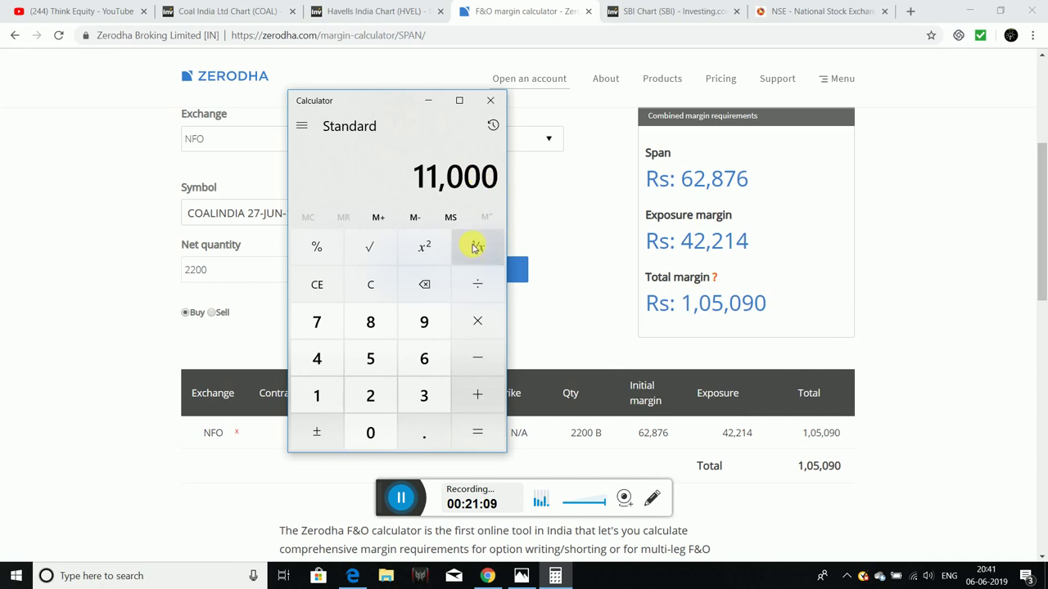
# Clear the Calculator and multiply a premium of 2.9 by the 2200 lot size
pyautogui.click(372, 295)
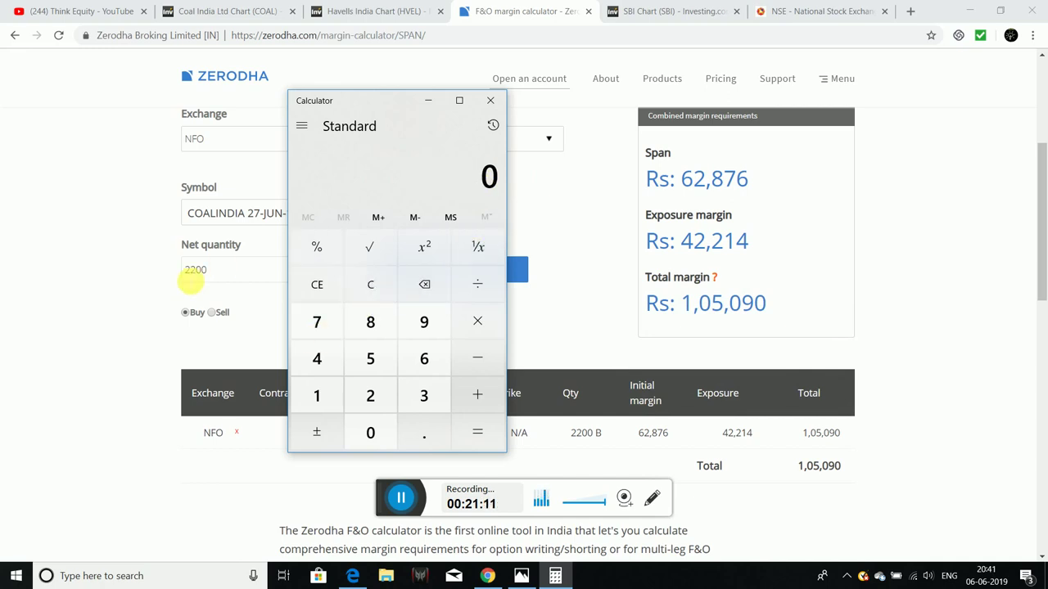
pyautogui.click(391, 398)
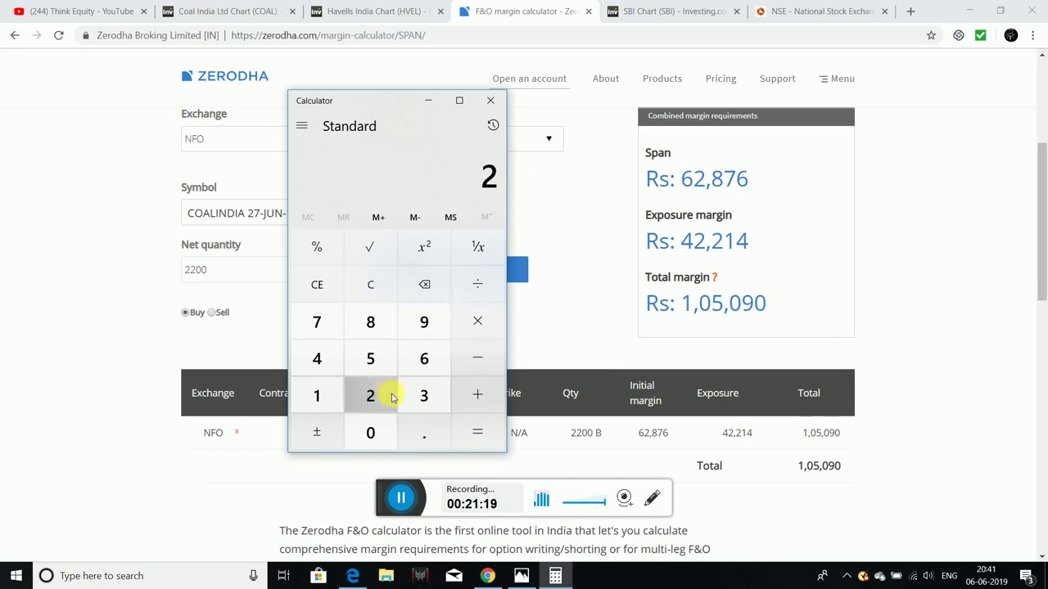
pyautogui.click(427, 428)
pyautogui.click(427, 327)
pyautogui.click(473, 323)
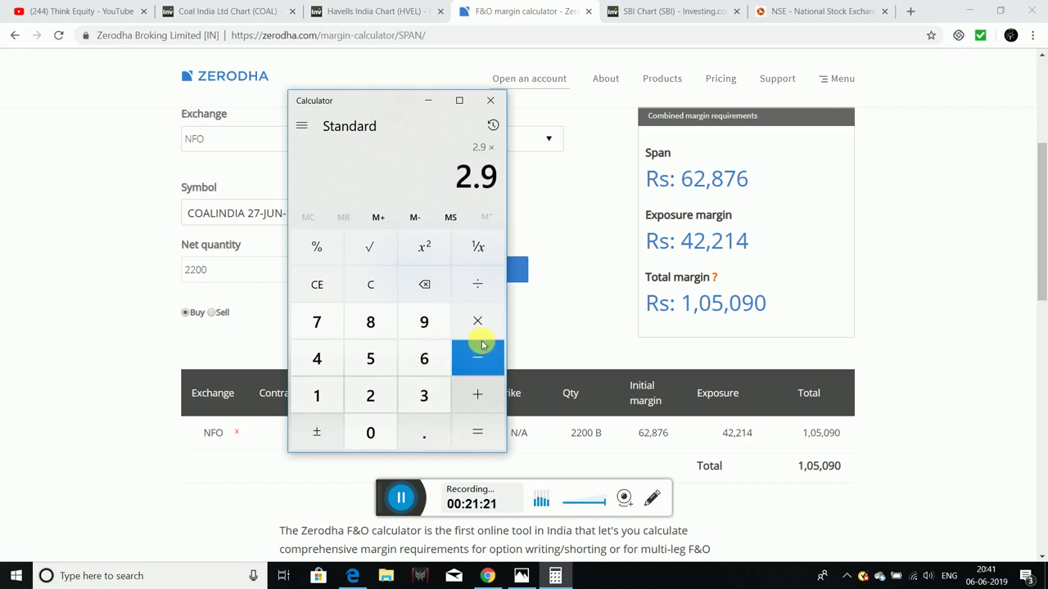
pyautogui.click(385, 394)
pyautogui.click(383, 396)
pyautogui.click(378, 429)
pyautogui.click(381, 430)
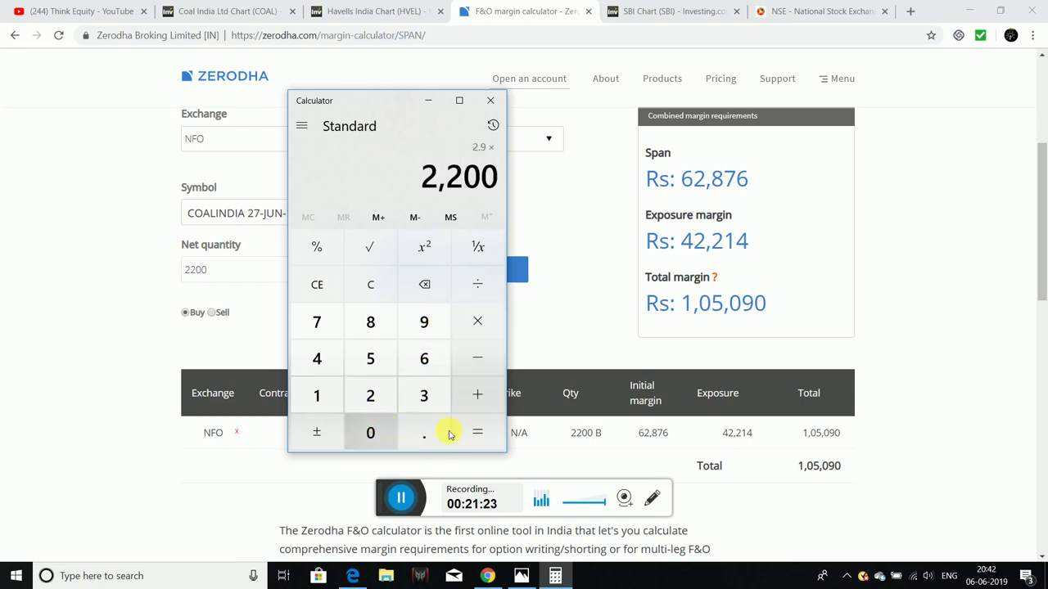
pyautogui.click(491, 425)
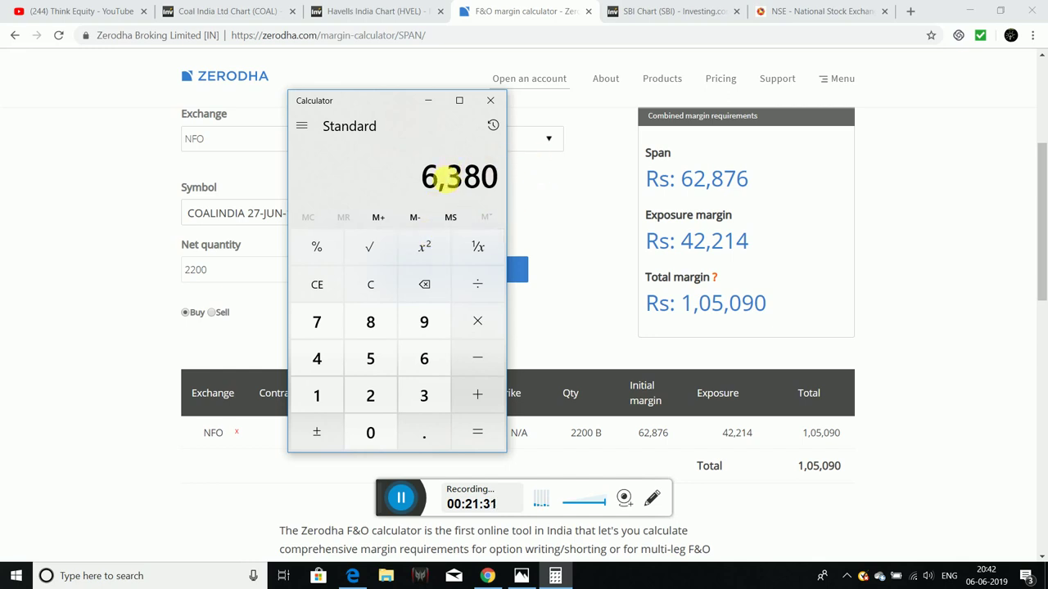
# Minimize the Calculator, check the total margin explanation and restore the Calculator
pyautogui.click(414, 100)
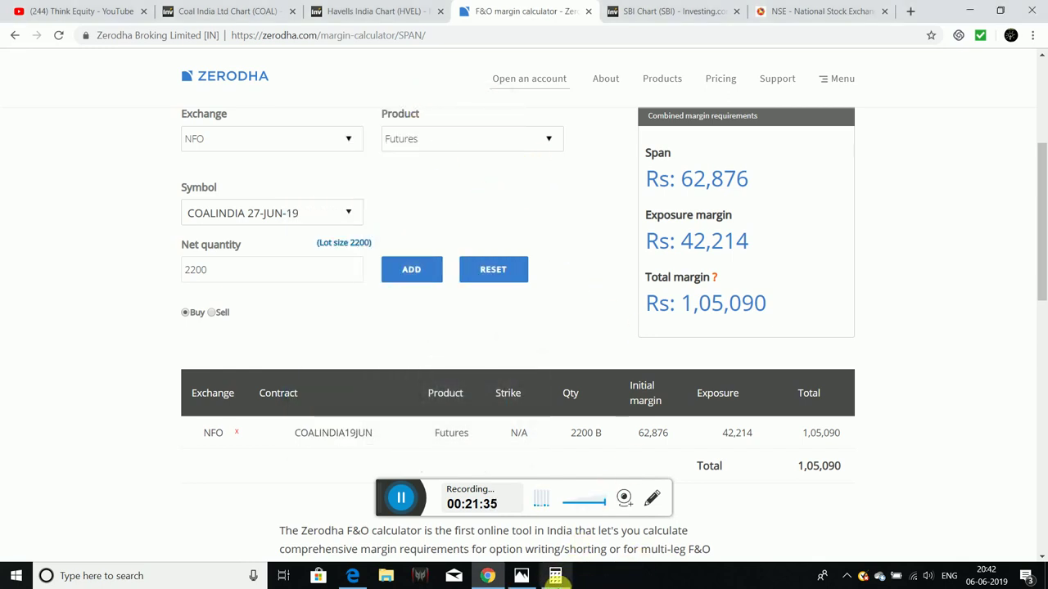
pyautogui.moveTo(714, 277)
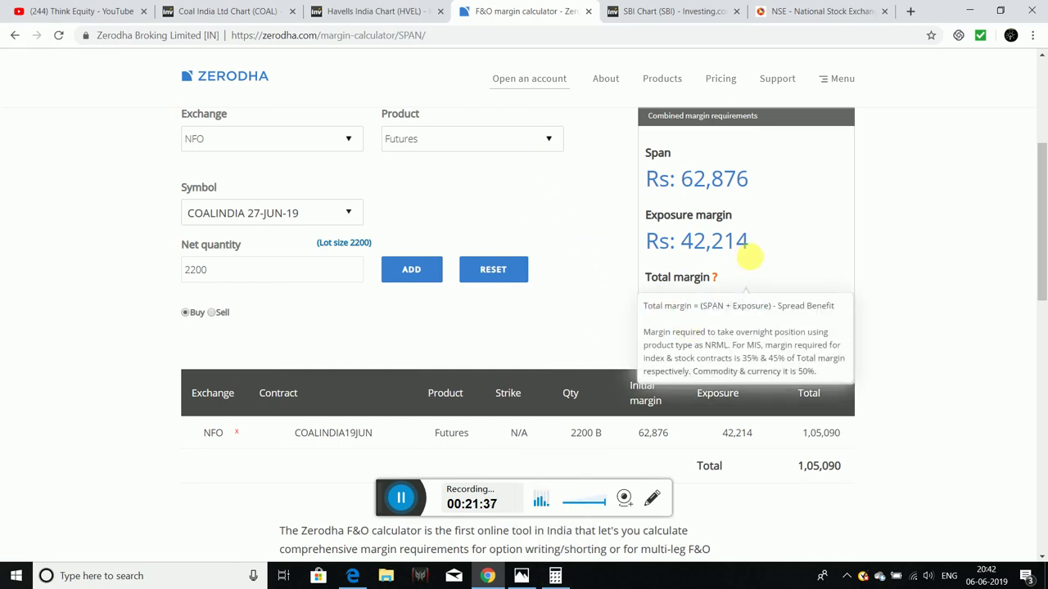
pyautogui.click(555, 576)
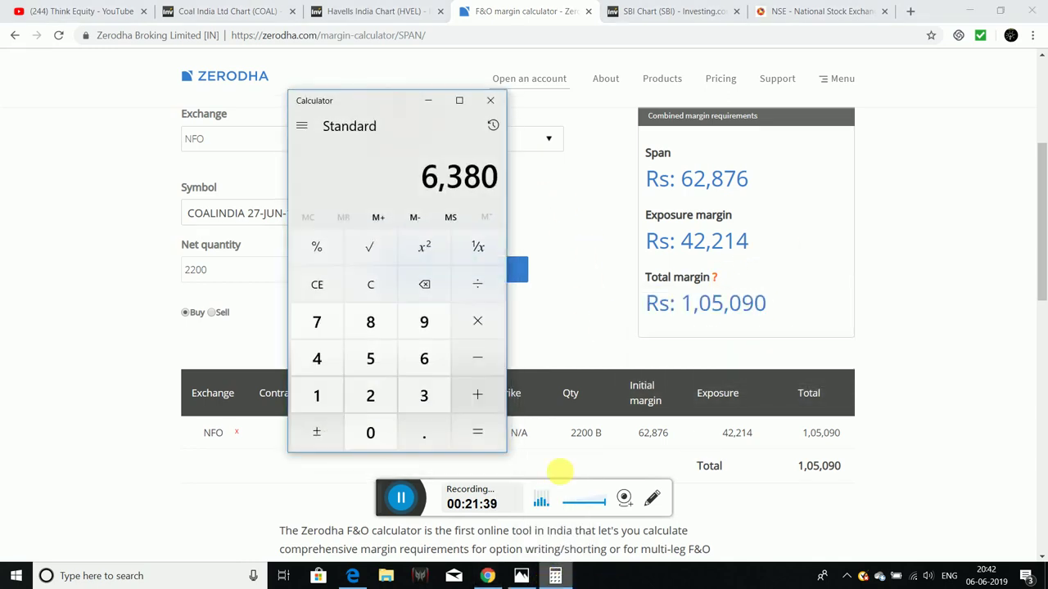
# Clear the Calculator and multiply a share price of 260 by the 2200 lot size
pyautogui.click(370, 284)
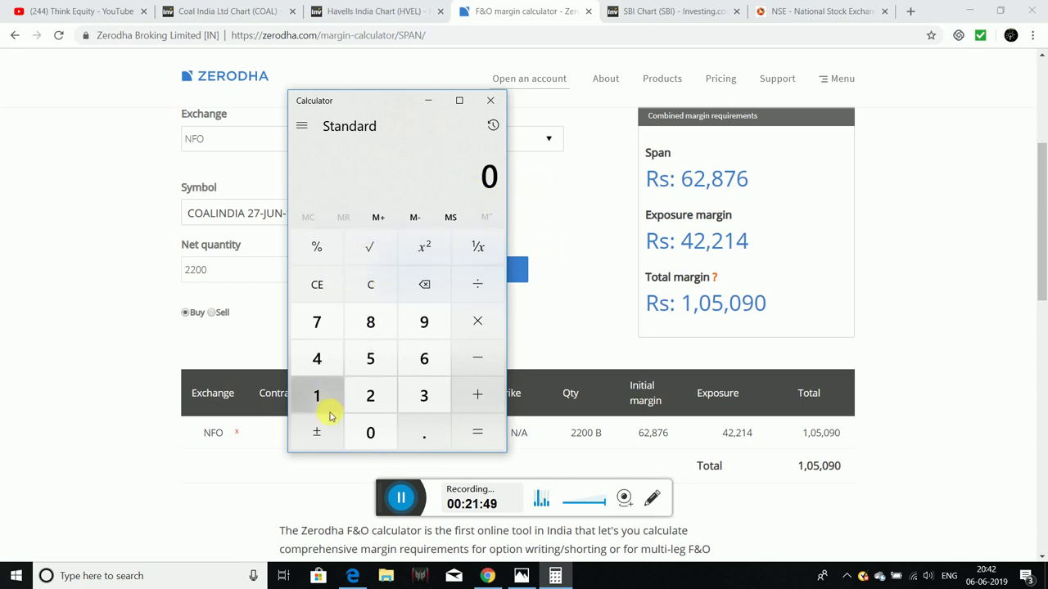
pyautogui.click(371, 401)
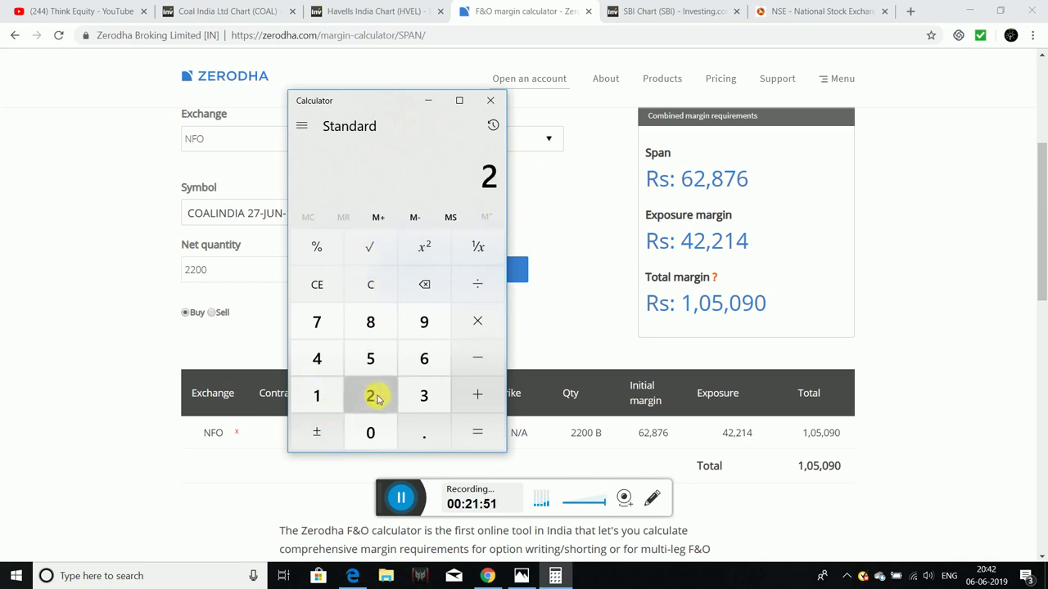
pyautogui.click(433, 359)
pyautogui.click(379, 446)
pyautogui.click(475, 322)
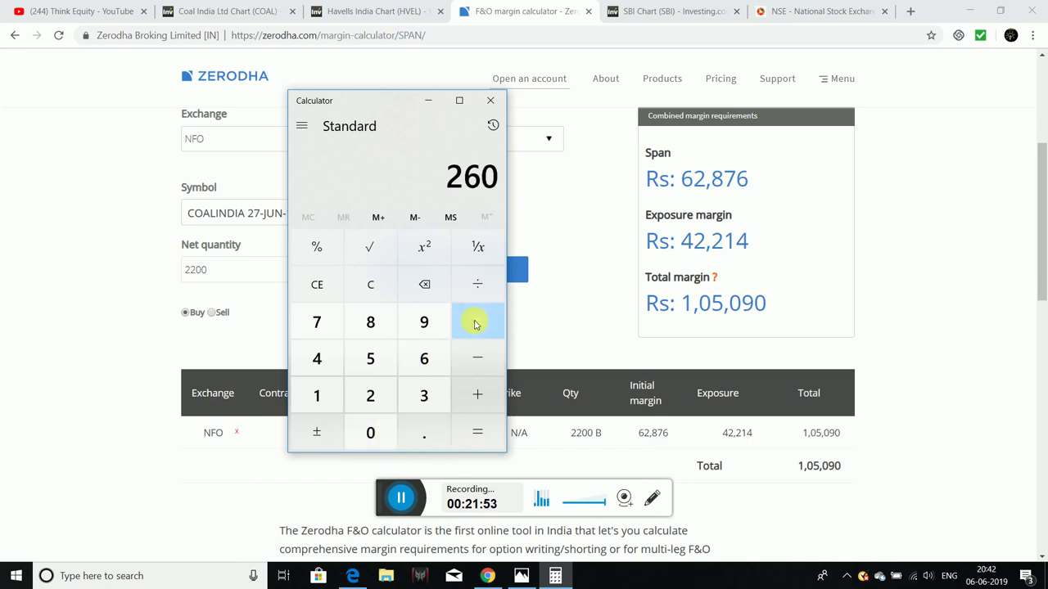
pyautogui.click(391, 399)
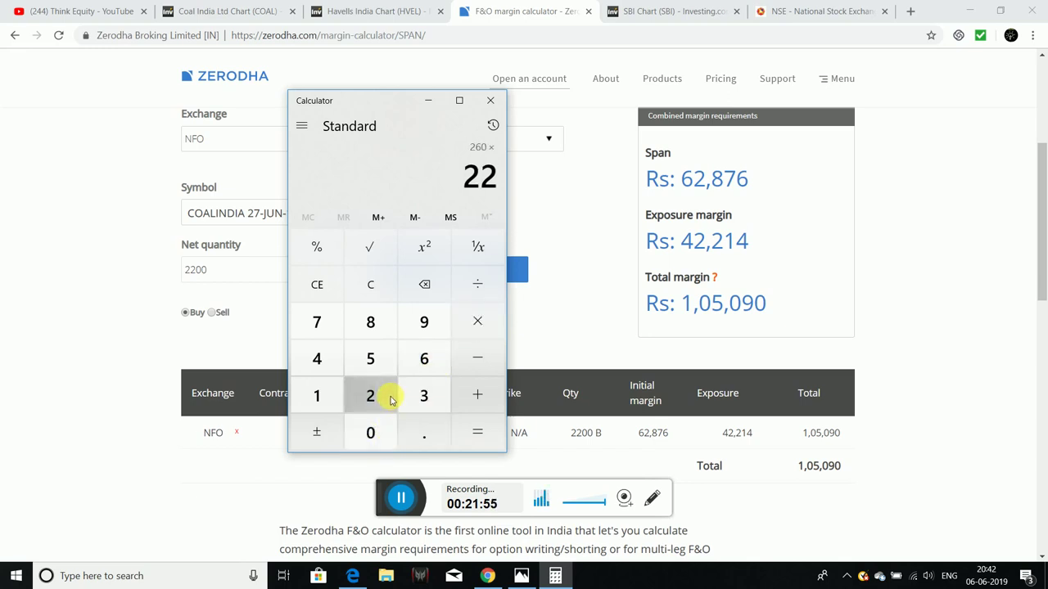
pyautogui.click(374, 430)
pyautogui.click(374, 430)
pyautogui.click(477, 430)
pyautogui.click(479, 320)
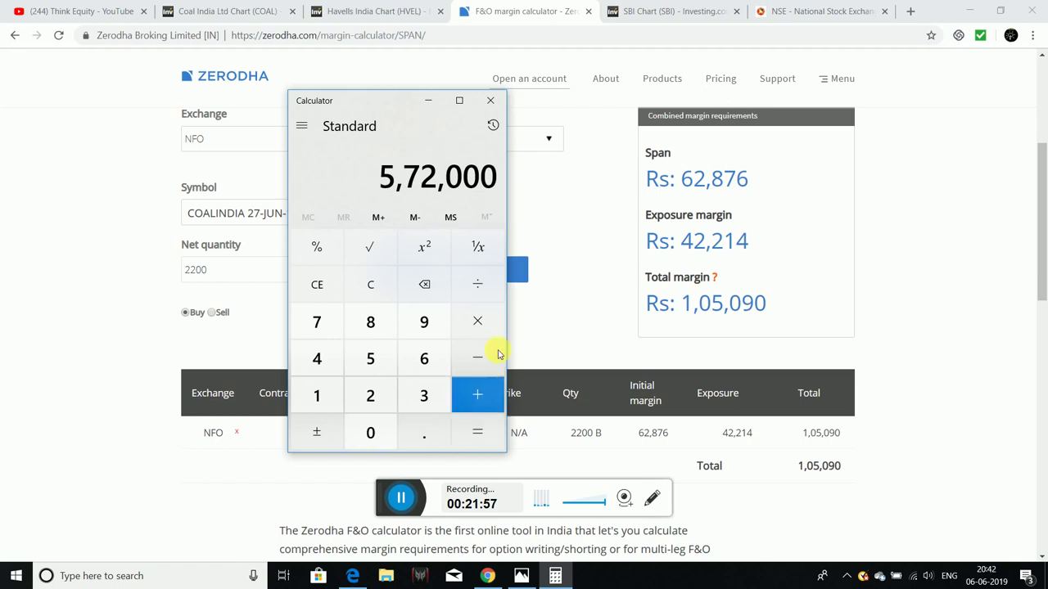
# Clear the Calculator, multiply the 2200 lot size by 5 and minimize the Calculator to show the margin form
pyautogui.click(370, 284)
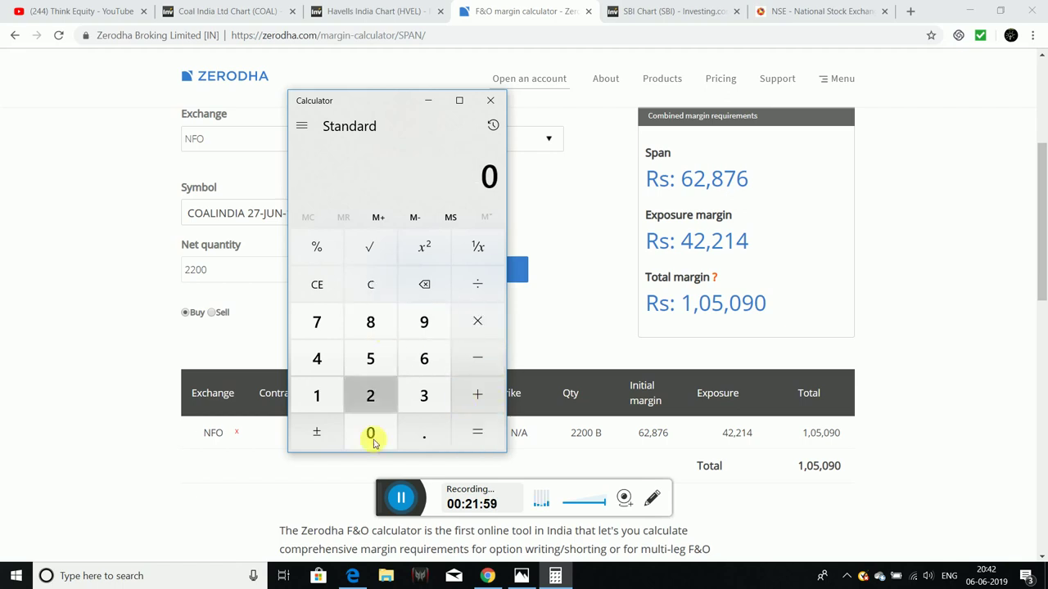
pyautogui.click(384, 394)
pyautogui.click(384, 394)
pyautogui.click(378, 432)
pyautogui.click(379, 432)
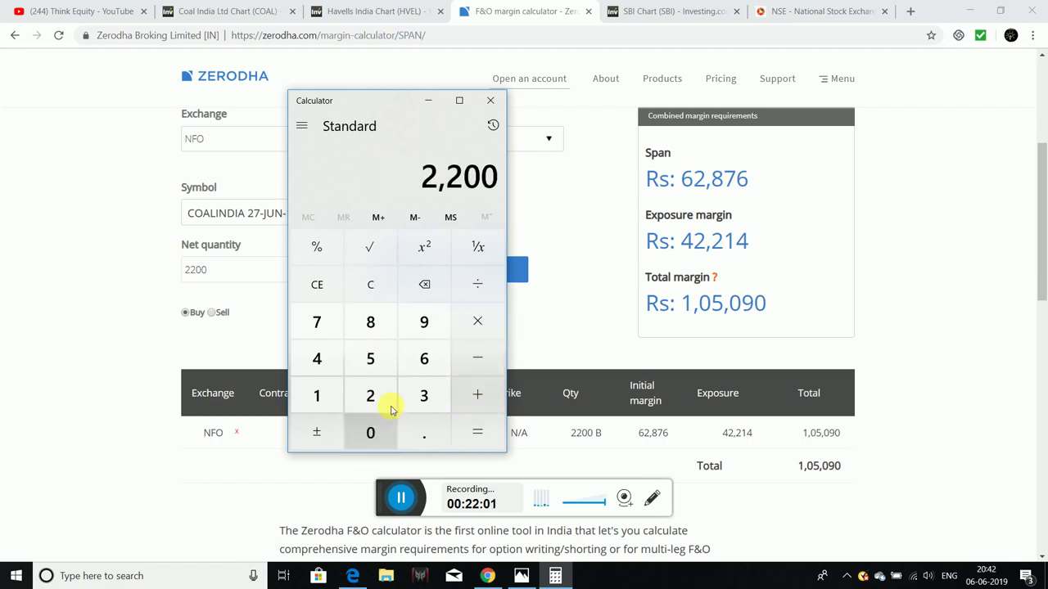
pyautogui.click(483, 321)
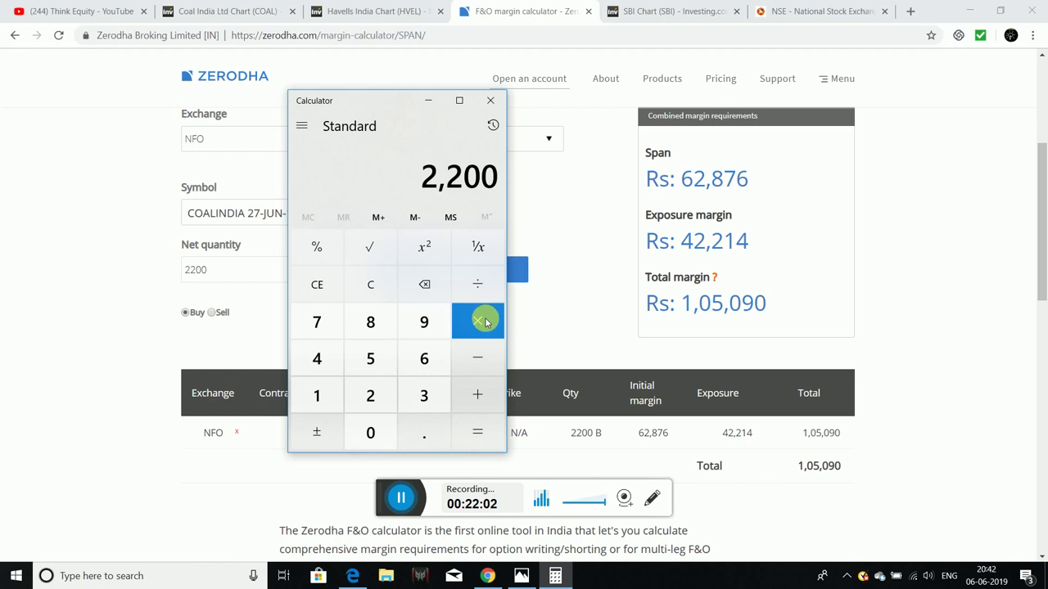
pyautogui.click(384, 353)
pyautogui.click(479, 429)
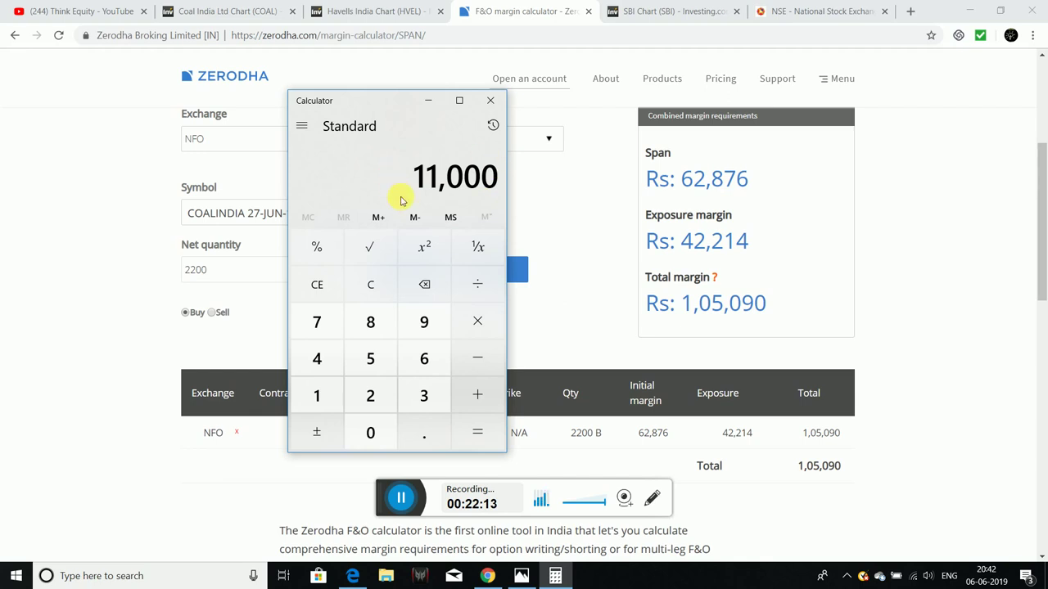
pyautogui.click(427, 100)
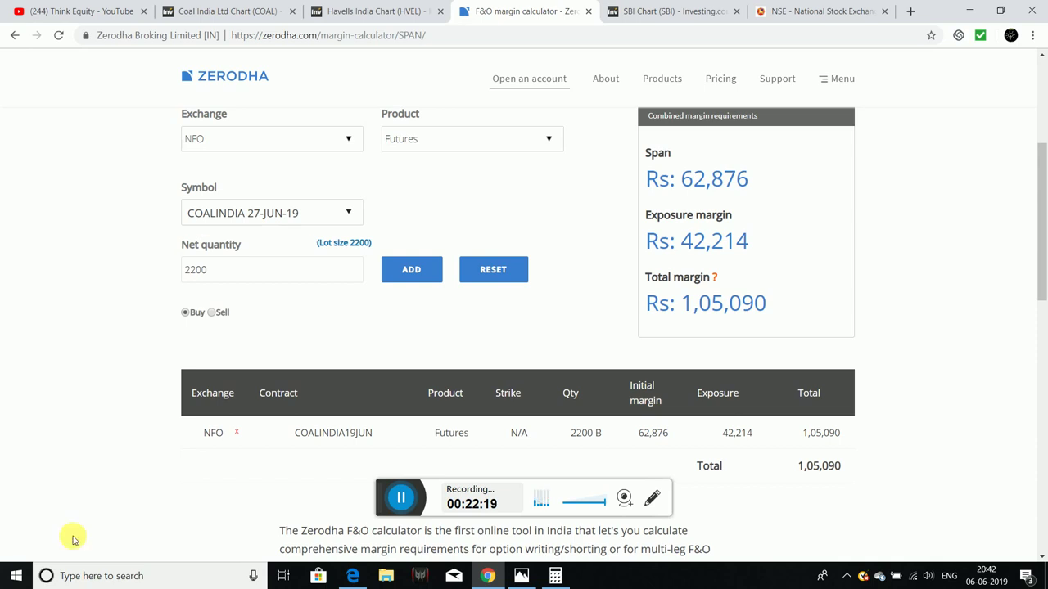
pyautogui.moveTo(783, 307)
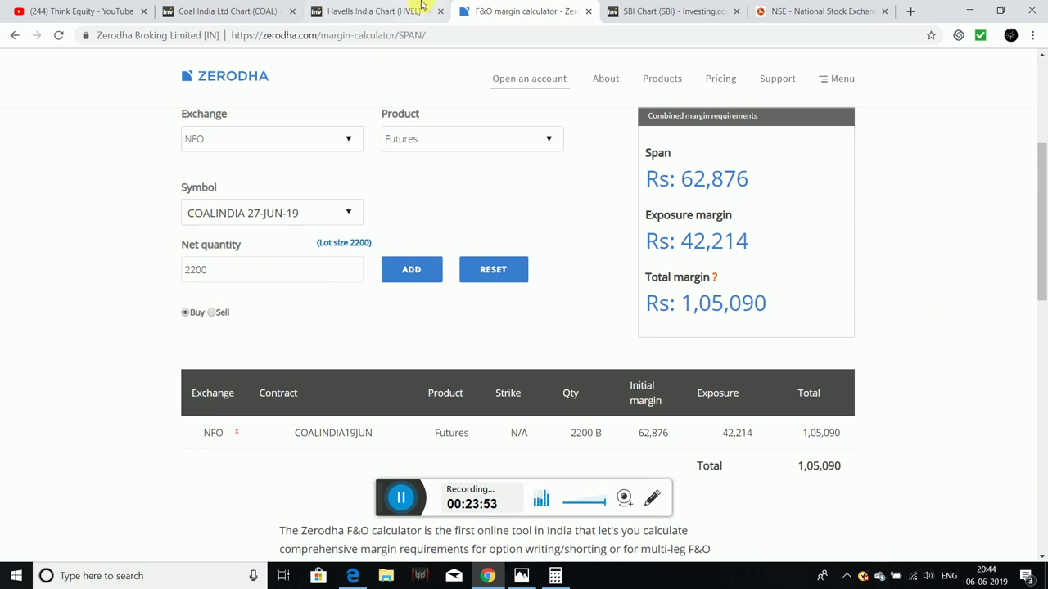
# Look briefly at the SBI chart, then browse the Think Equity channel's uploaded videos on YouTube for earlier stock analyses
pyautogui.click(638, 13)
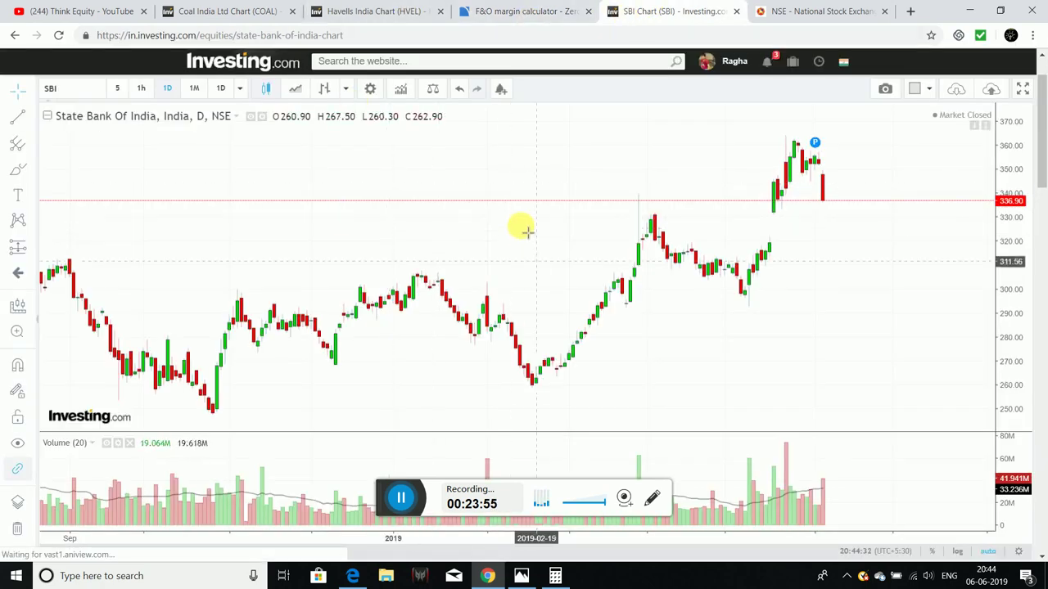
pyautogui.click(115, 12)
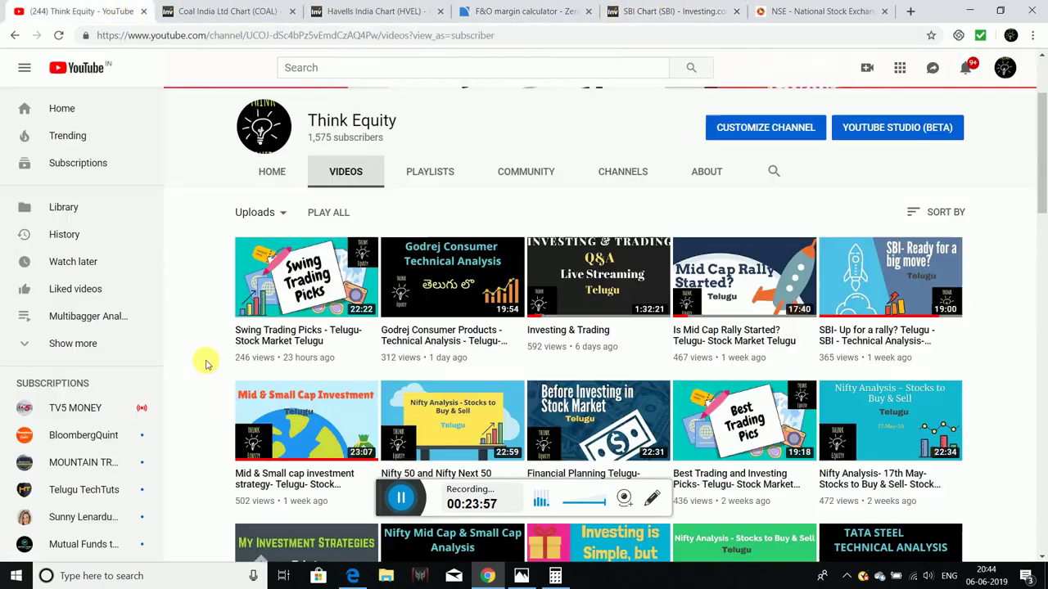
pyautogui.scroll(-2, 680, 348)
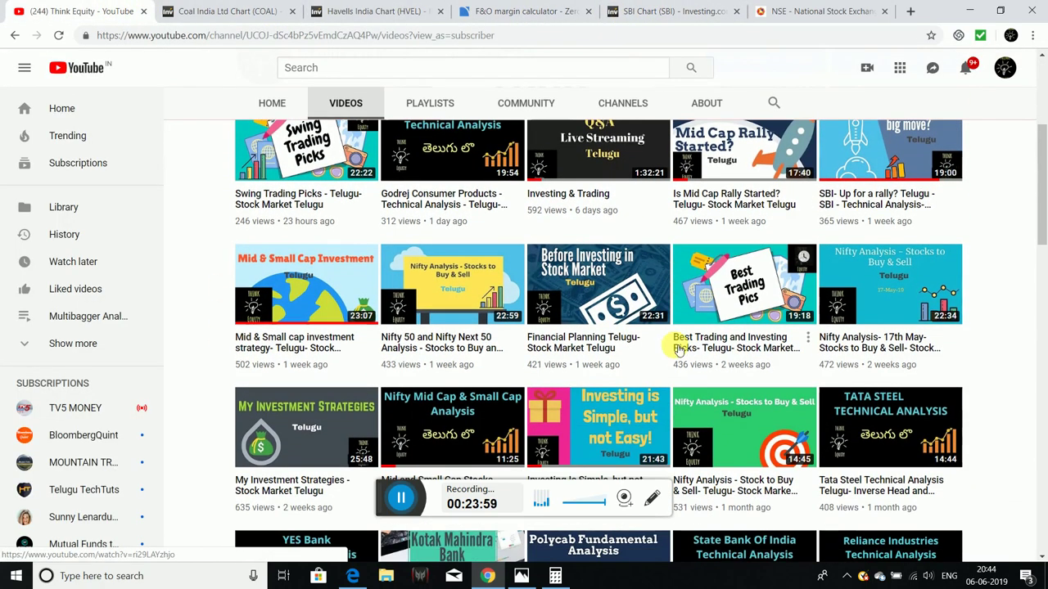
pyautogui.scroll(-1, 692, 421)
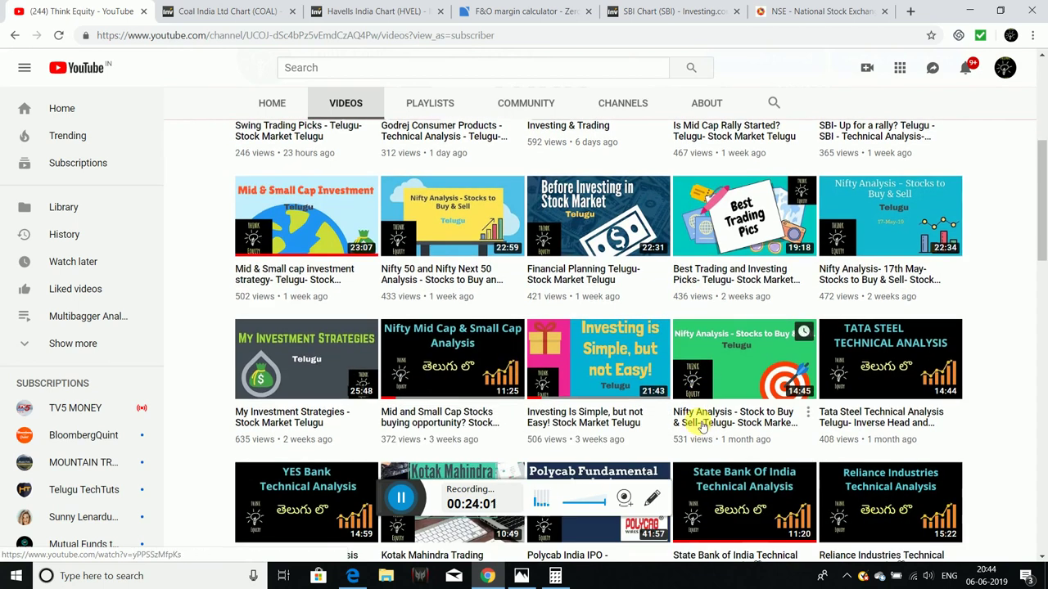
pyautogui.scroll(1, 694, 420)
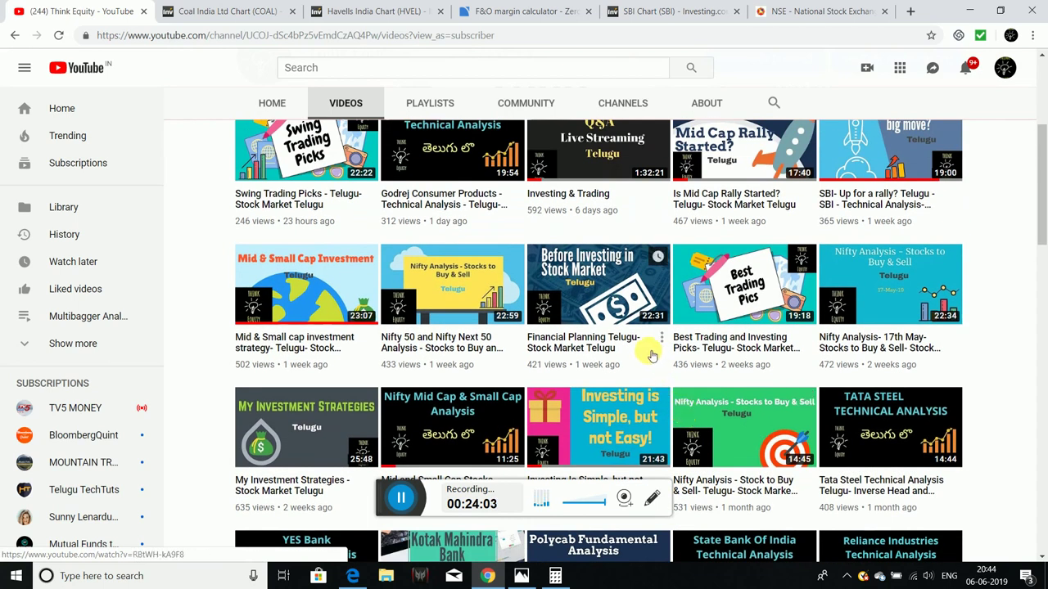
pyautogui.scroll(-1, 650, 356)
pyautogui.scroll(-2, 650, 357)
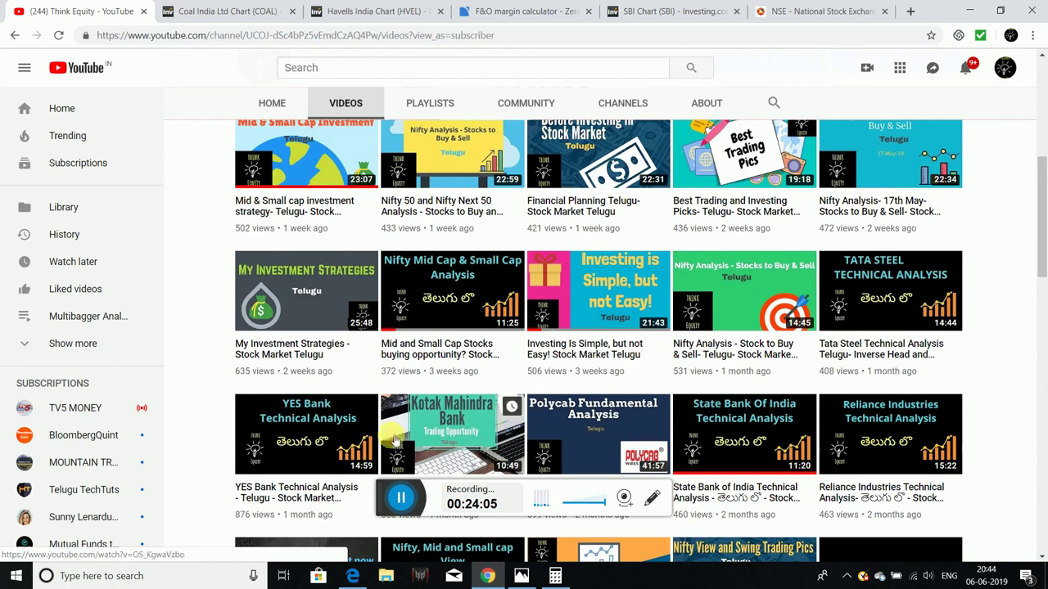
pyautogui.scroll(-1, 595, 403)
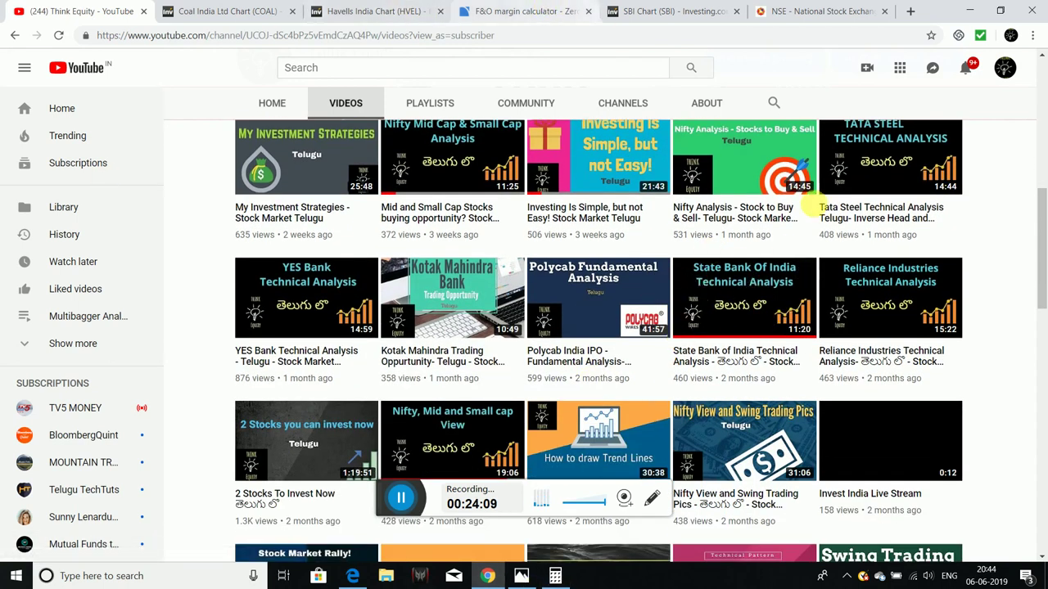
# On the SBI daily chart, draw a thicker horizontal trend line at about 331 from 2019-02-05 to 2019-07-09 and color it black
pyautogui.click(250, 10)
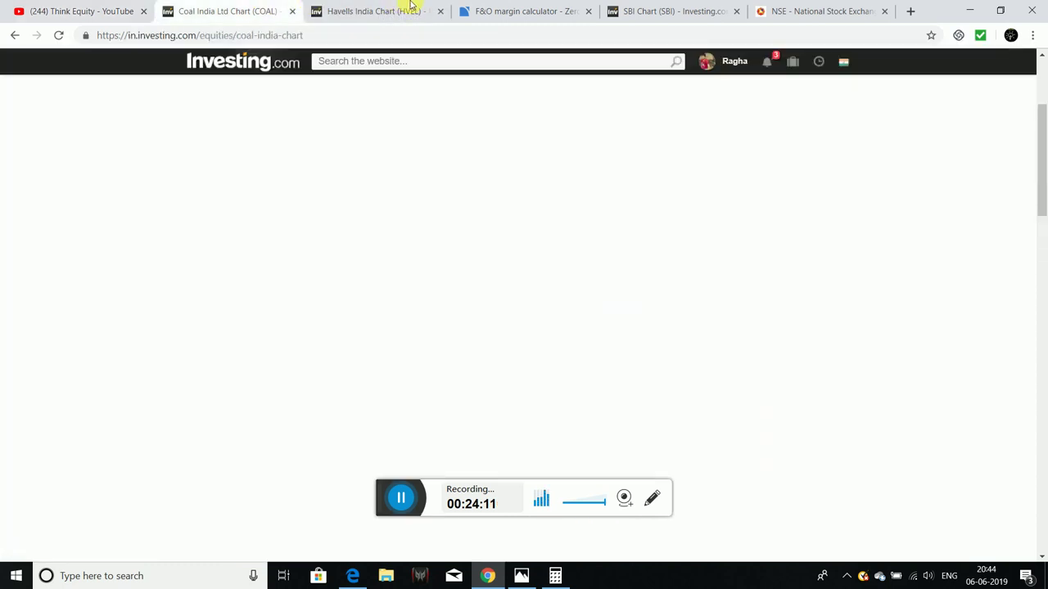
pyautogui.click(809, 11)
pyautogui.click(695, 10)
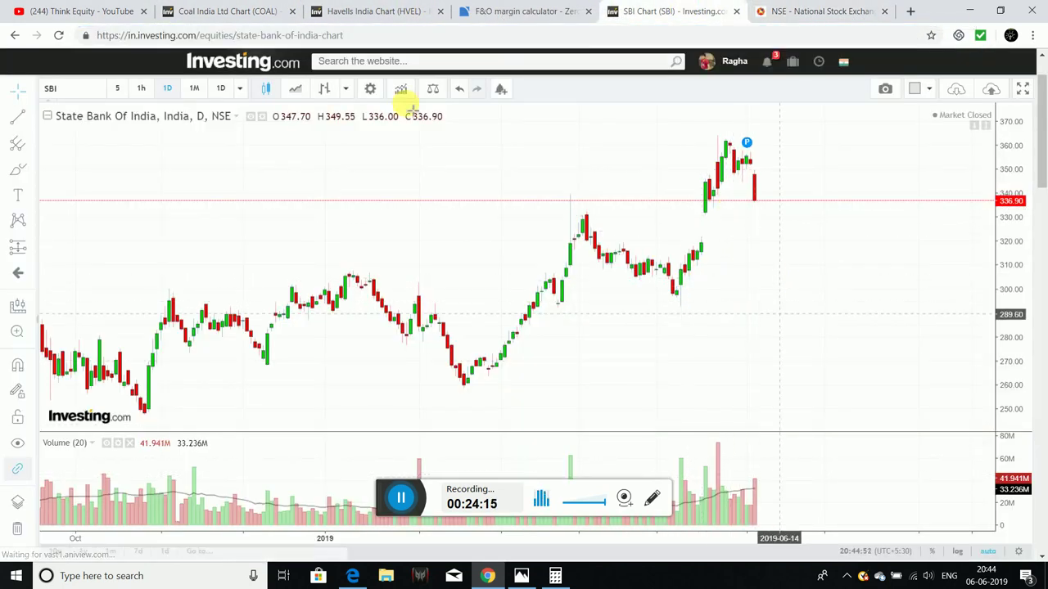
pyautogui.click(31, 120)
pyautogui.click(67, 123)
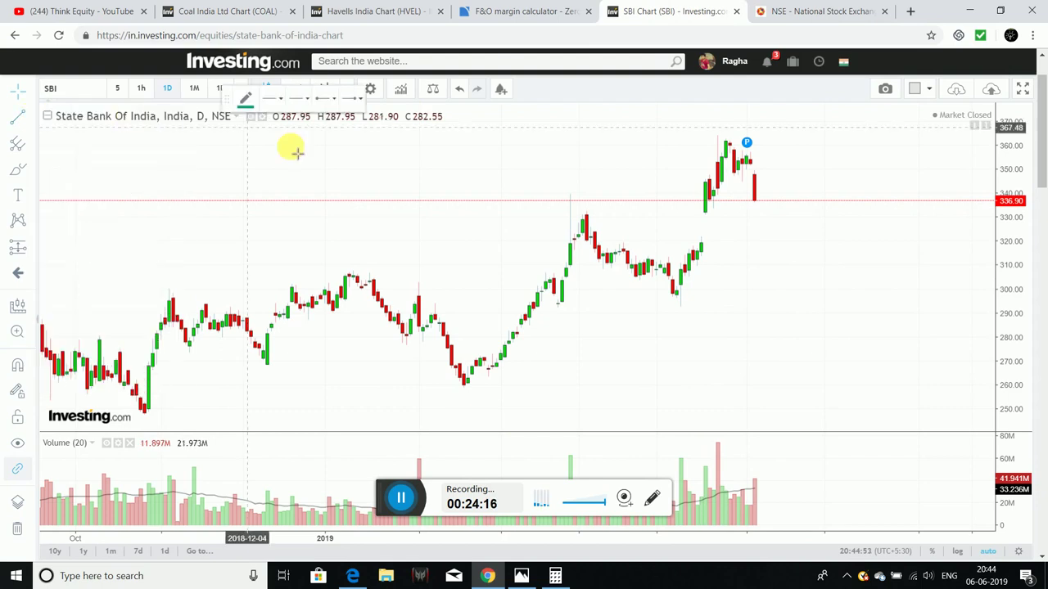
pyautogui.click(275, 99)
pyautogui.click(309, 126)
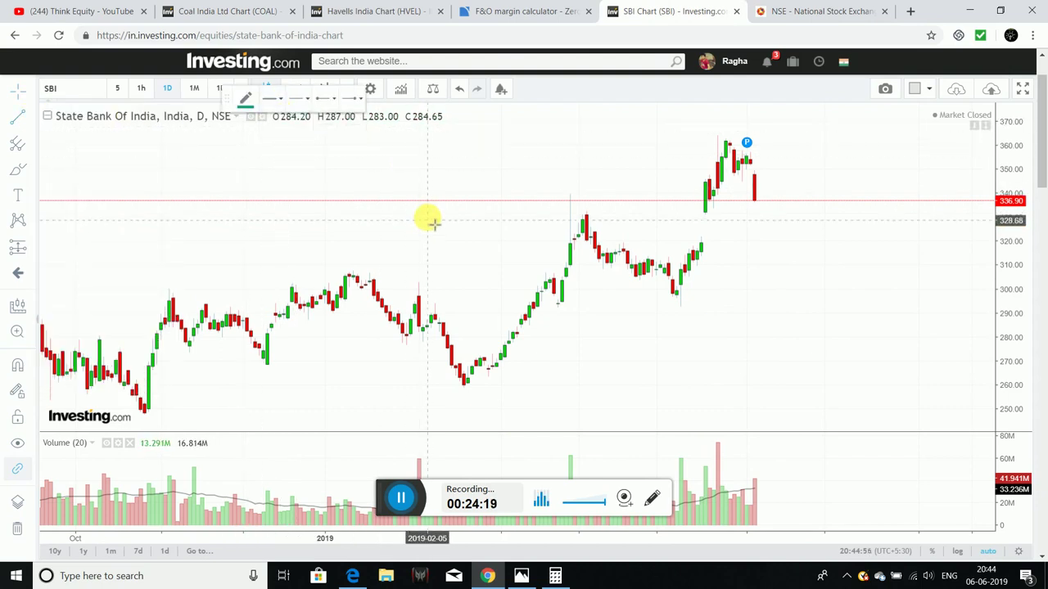
pyautogui.click(426, 214)
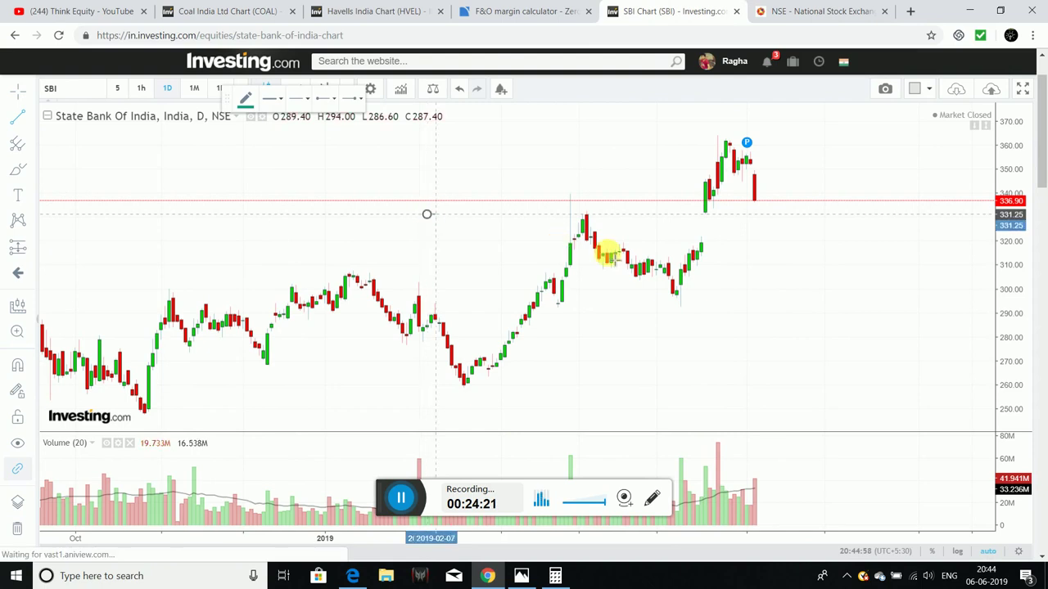
pyautogui.click(849, 214)
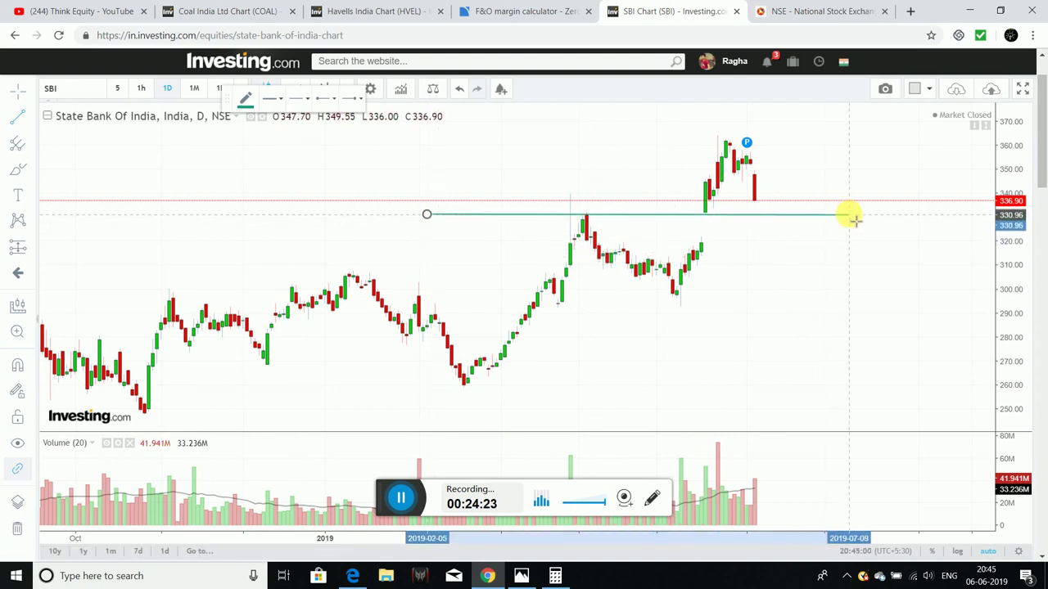
pyautogui.click(245, 99)
pyautogui.click(242, 121)
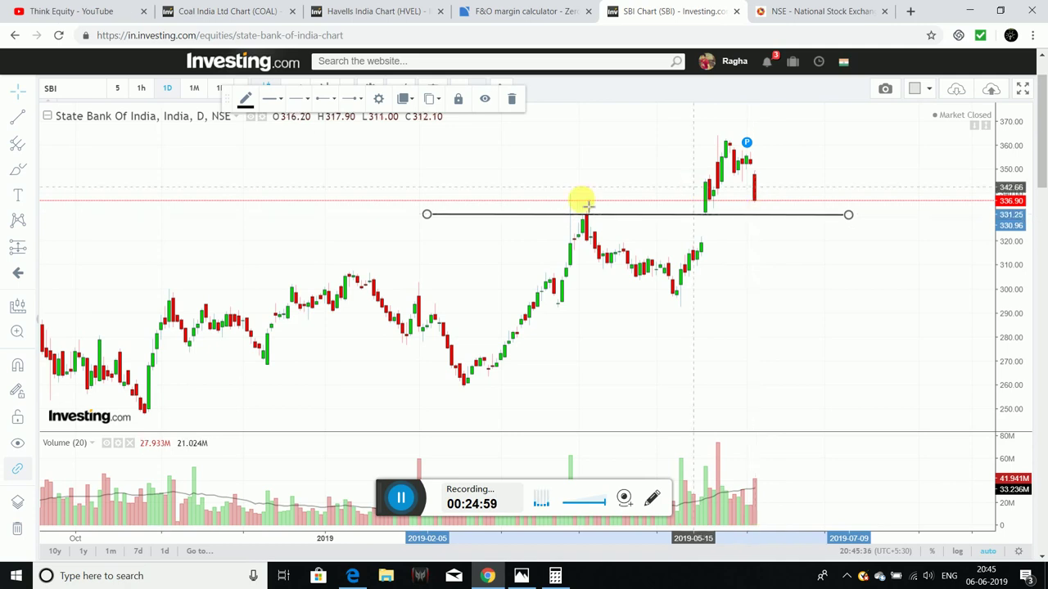
# Return to the Think Equity channel's videos on YouTube and locate the State Bank of India technical analysis video
pyautogui.click(133, 10)
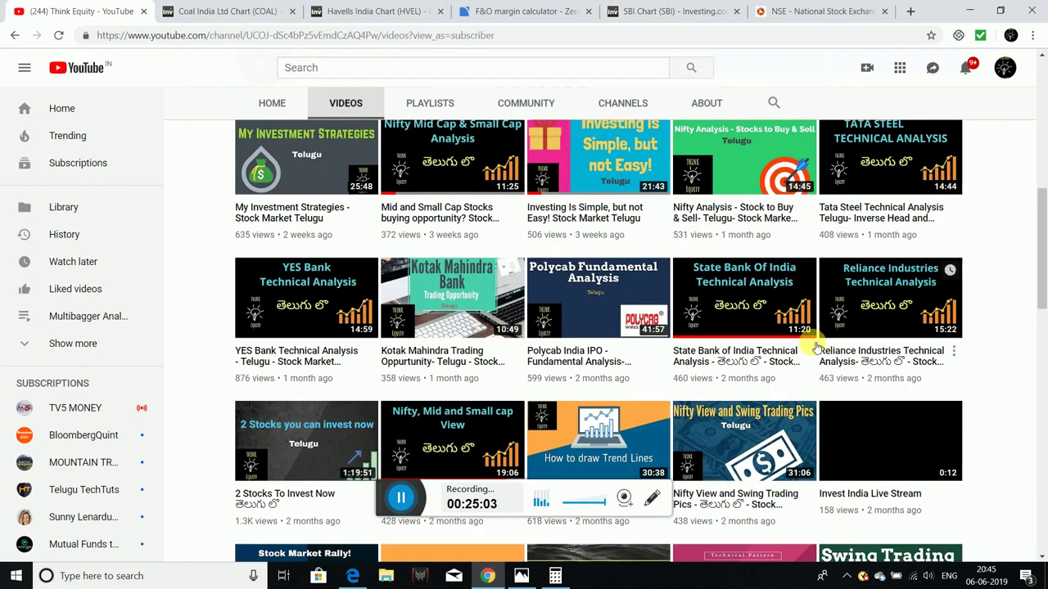
pyautogui.scroll(-1, 781, 433)
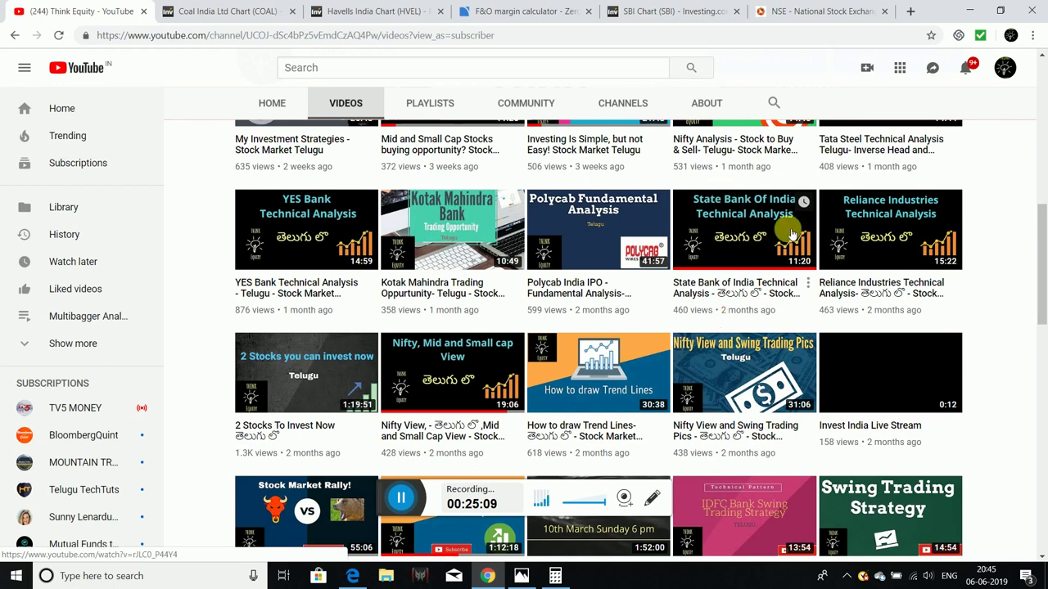
# Draw a horizontal trend line at about 400 on the SBI daily chart, from 2019-04-11 to about 2019-07-17
pyautogui.click(659, 13)
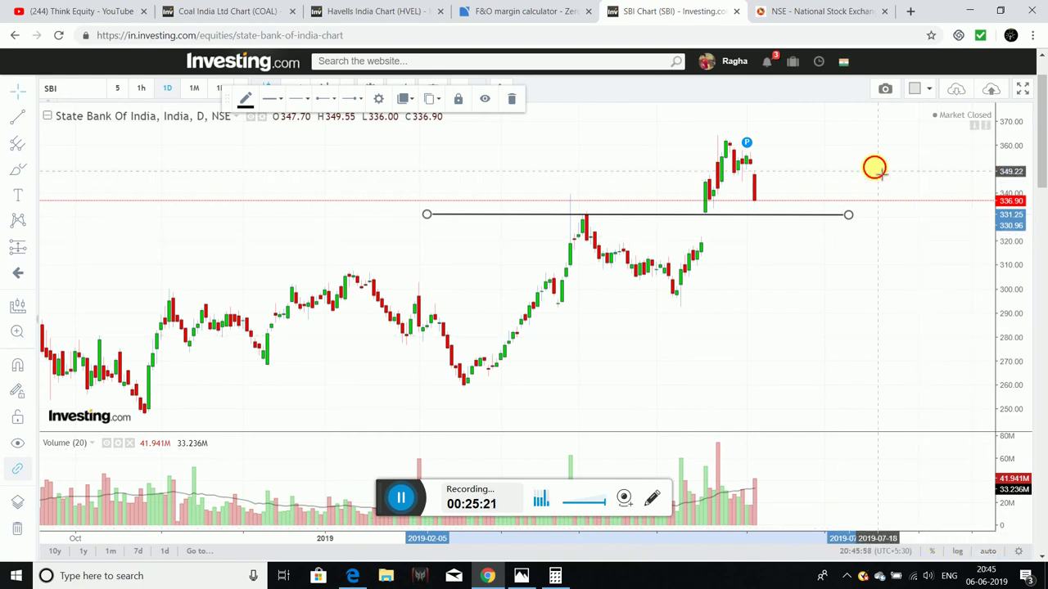
pyautogui.moveTo(879, 204); pyautogui.dragTo(893, 288)
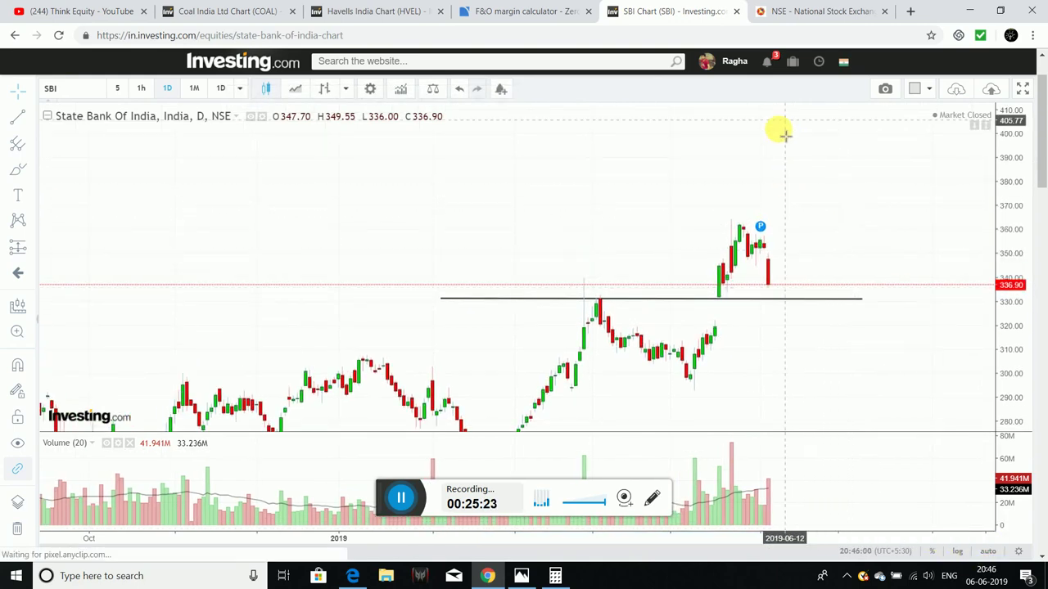
pyautogui.click(31, 113)
pyautogui.click(43, 114)
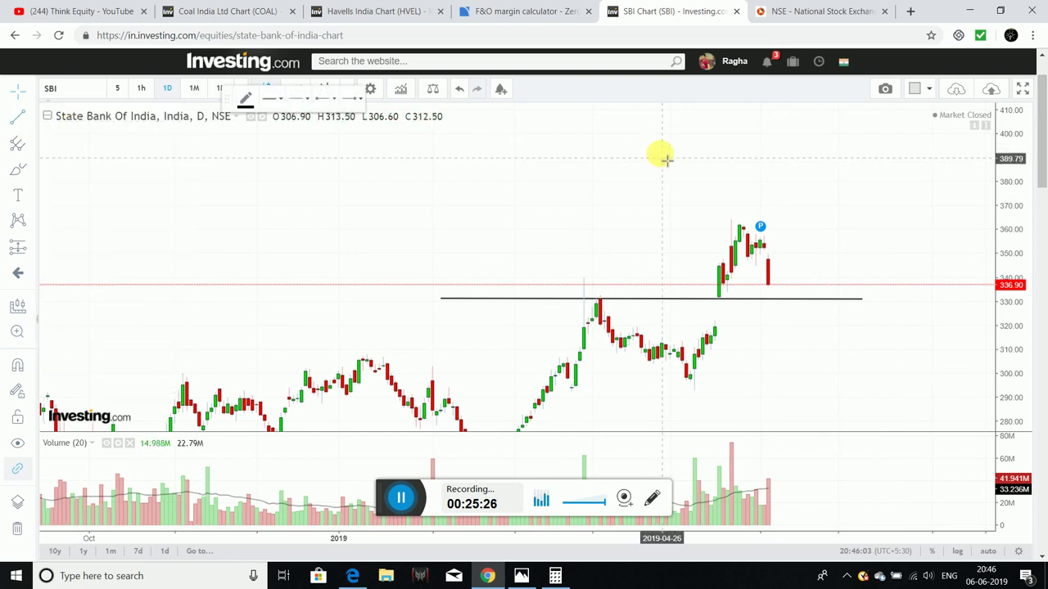
pyautogui.click(624, 134)
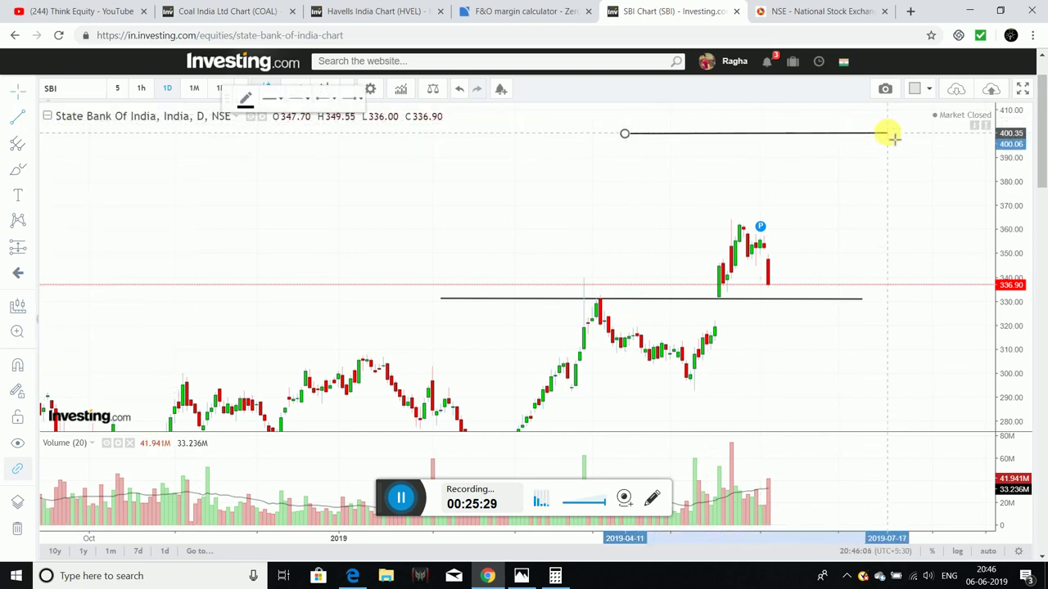
pyautogui.click(888, 132)
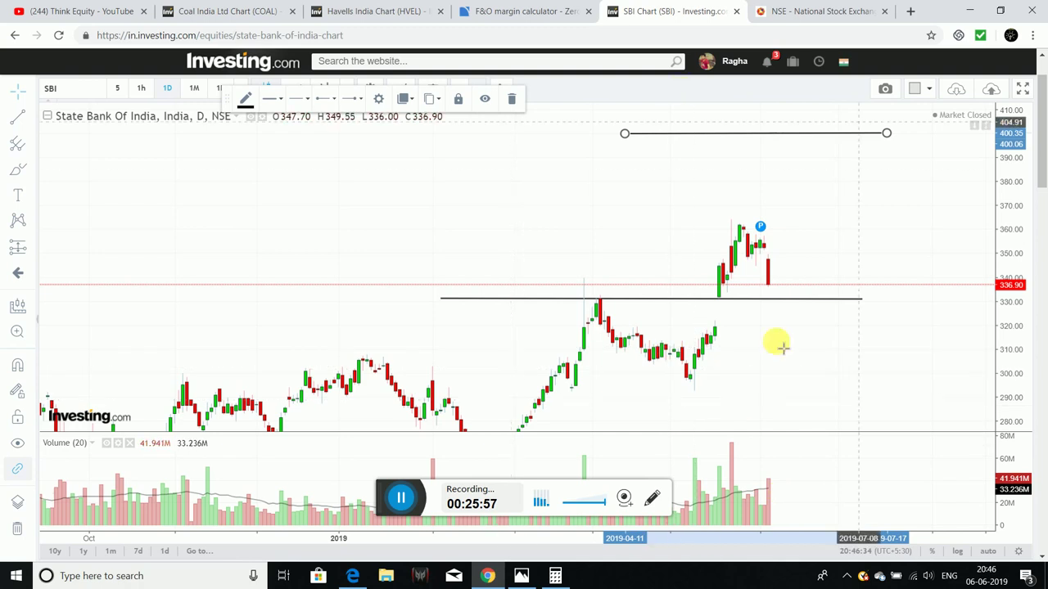
# In the Zerodha F&O margin calculator, find the SBI futures contracts and select SBIN 29-AUG-19 as the symbol
pyautogui.click(541, 7)
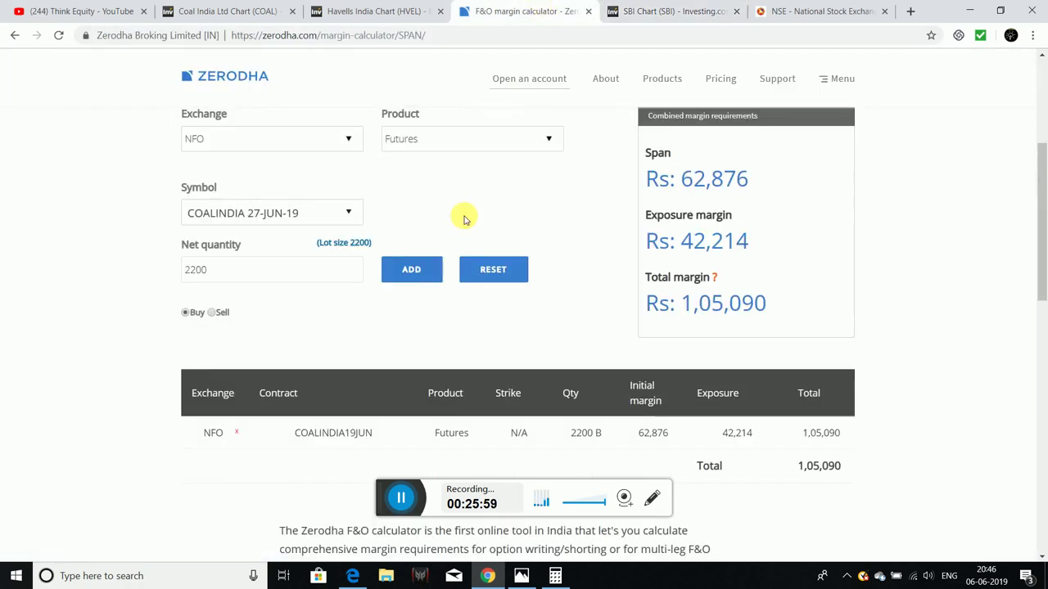
pyautogui.click(269, 211)
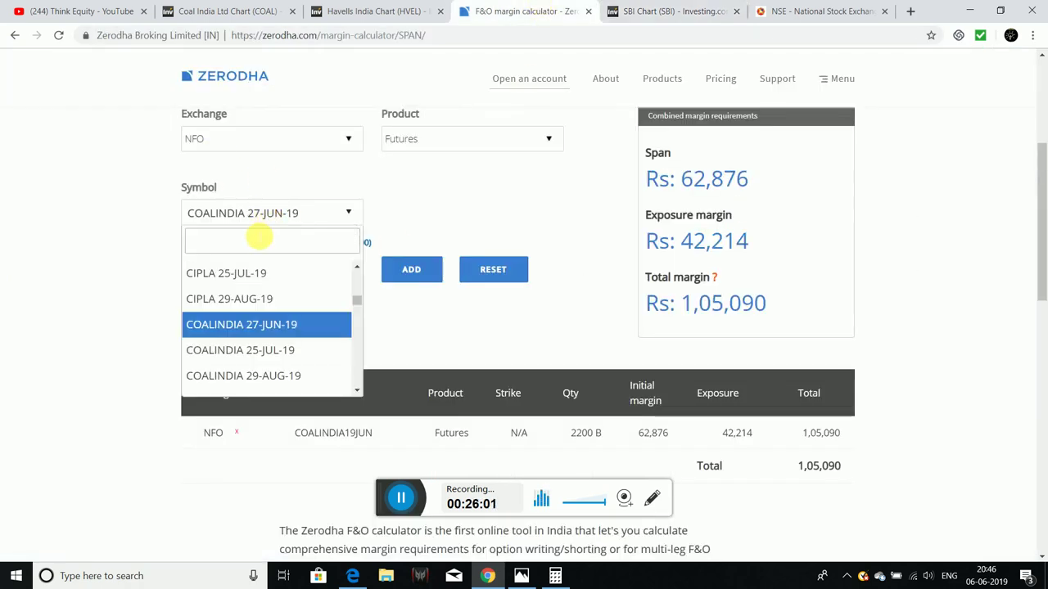
pyautogui.write('sbi')
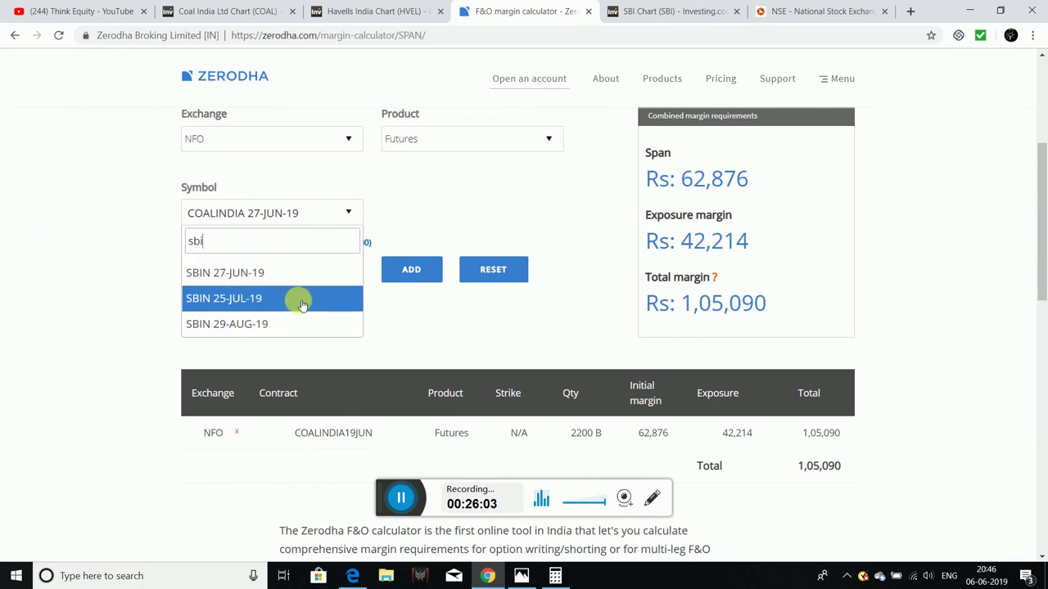
pyautogui.click(238, 324)
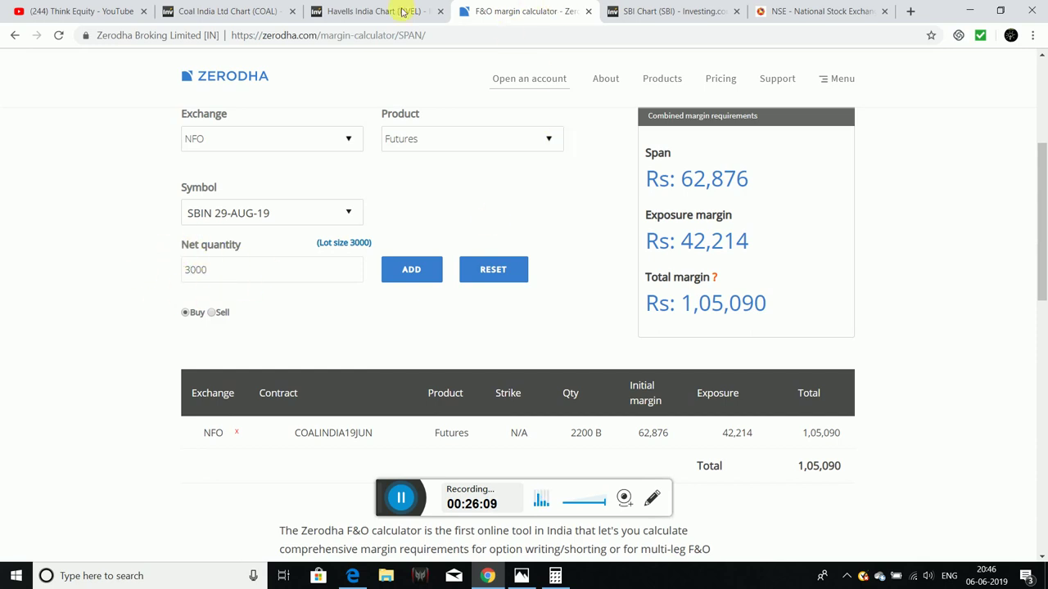
# Return to the SBI chart and bring up a cleared Calculator over it
pyautogui.click(607, 8)
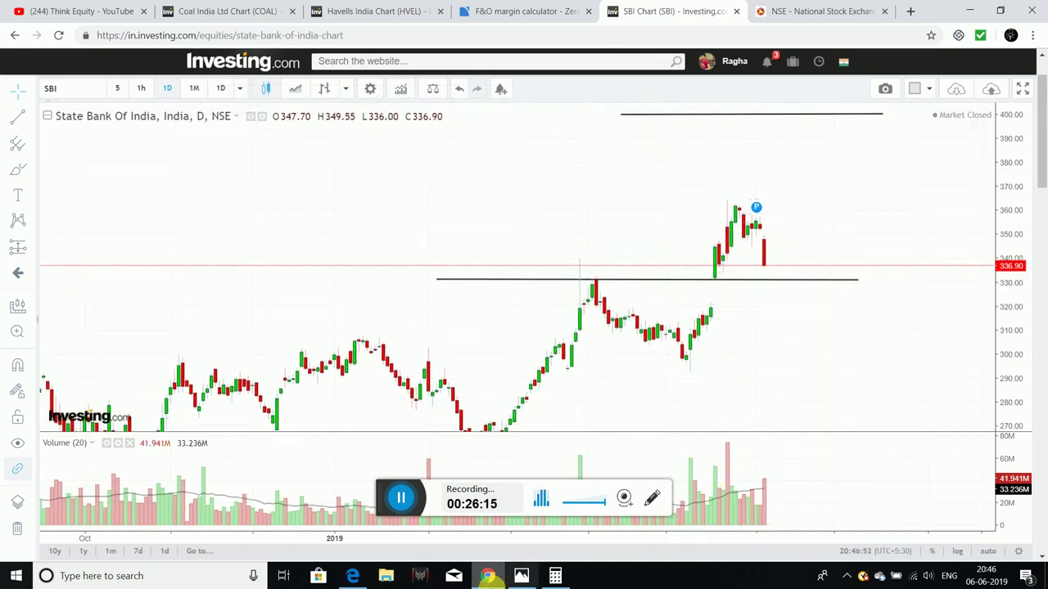
pyautogui.click(555, 576)
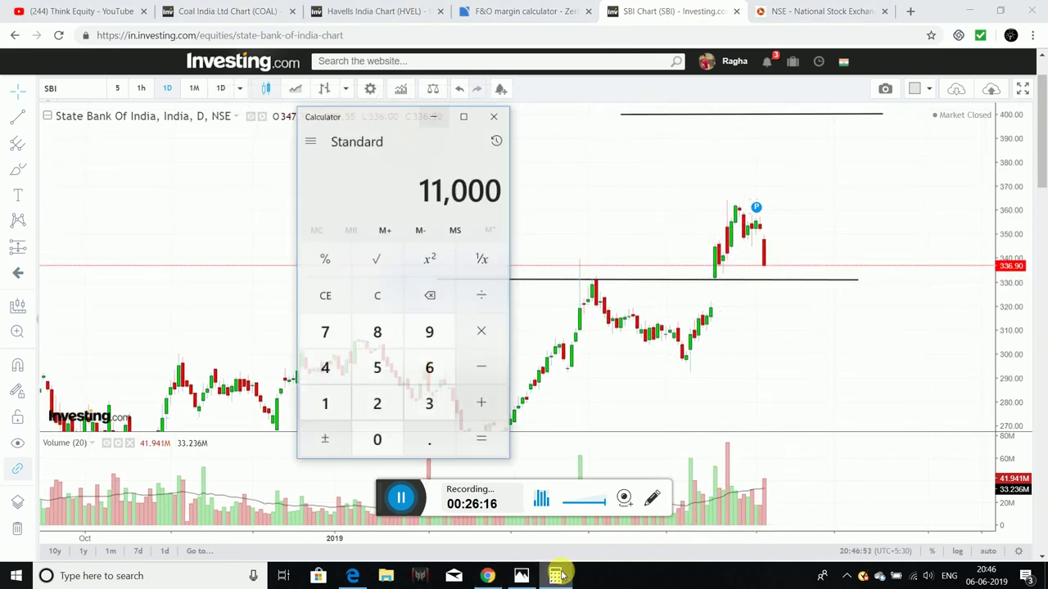
pyautogui.click(370, 284)
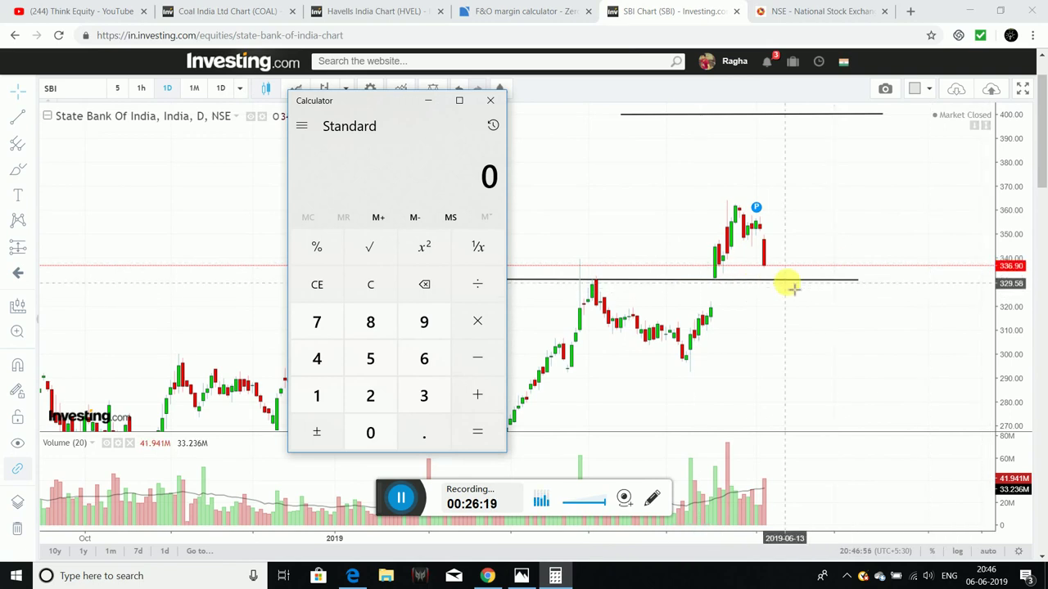
pyautogui.click(425, 396)
pyautogui.click(425, 397)
pyautogui.click(373, 429)
pyautogui.click(477, 320)
pyautogui.click(426, 393)
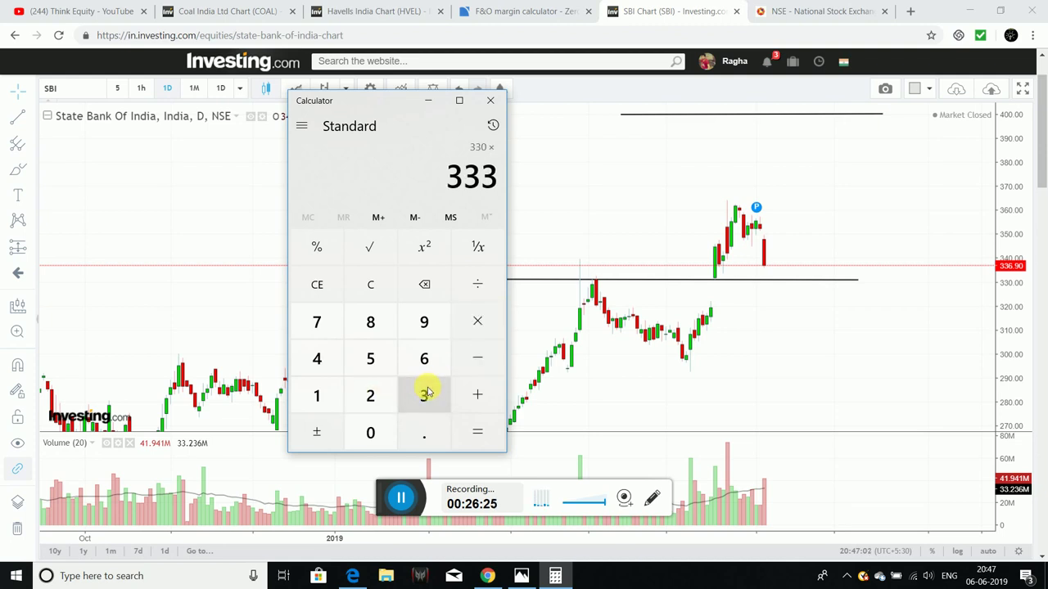
pyautogui.click(370, 284)
# Multiply the 330 price level by the 3000 lot size in the Calculator to get the contract value
pyautogui.click(412, 397)
pyautogui.click(413, 396)
pyautogui.click(384, 435)
pyautogui.click(477, 320)
pyautogui.click(430, 397)
pyautogui.click(370, 438)
pyautogui.click(369, 438)
pyautogui.click(369, 438)
pyautogui.click(469, 429)
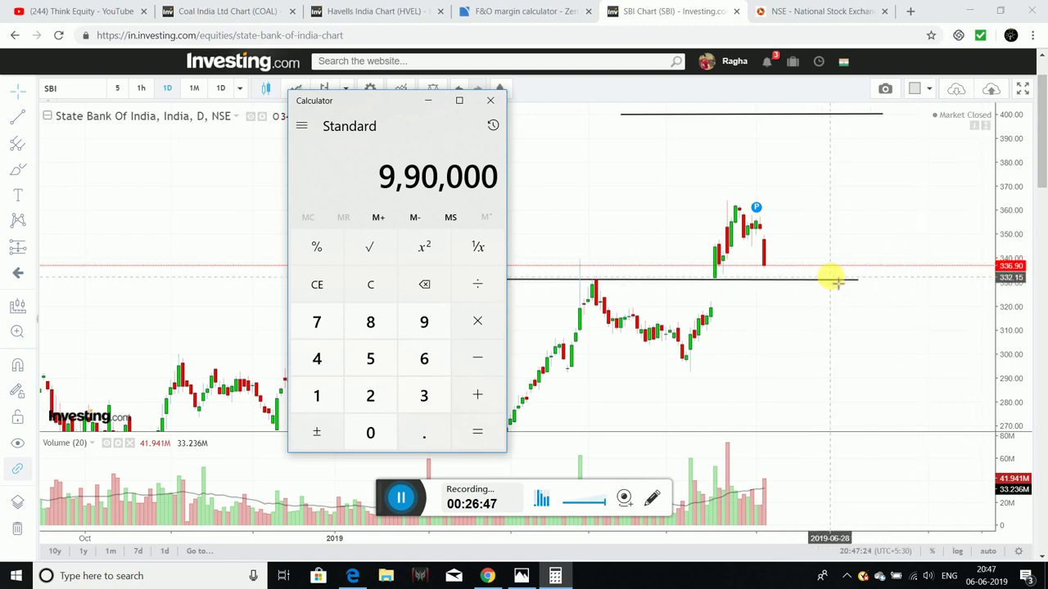
pyautogui.click(802, 113)
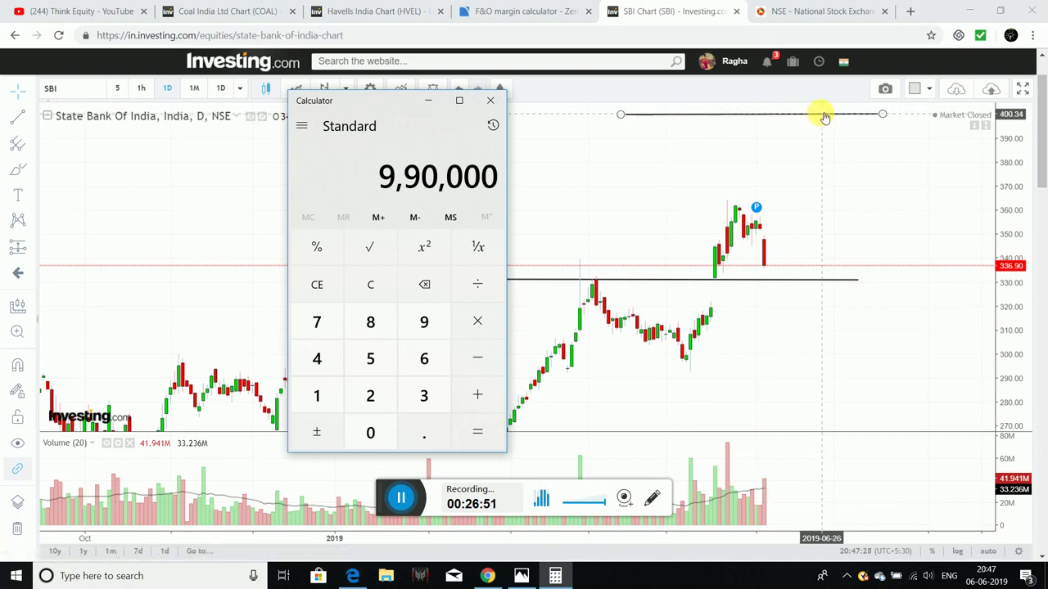
pyautogui.click(368, 284)
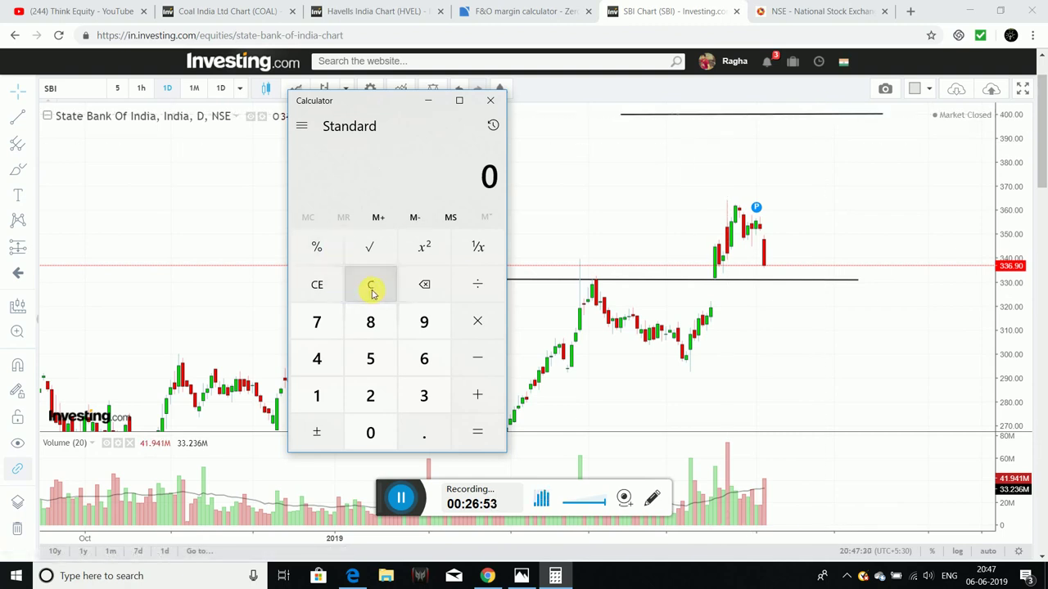
pyautogui.click(423, 359)
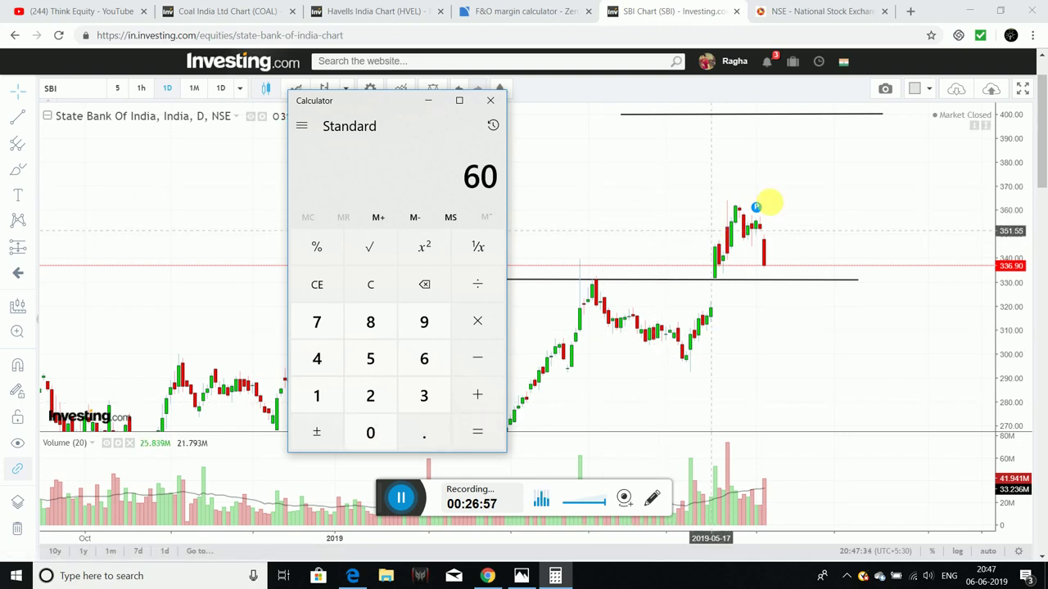
pyautogui.click(809, 116)
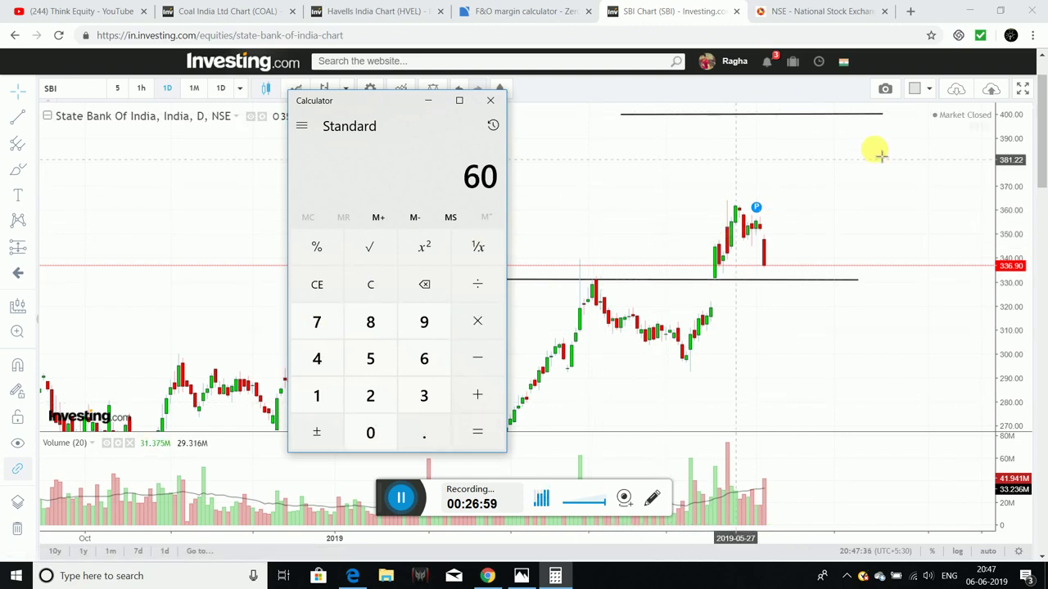
pyautogui.click(370, 284)
# Multiply the 70-point gain by the 3000 lot size in the Calculator, then clear it
pyautogui.click(307, 332)
pyautogui.click(370, 432)
pyautogui.click(478, 329)
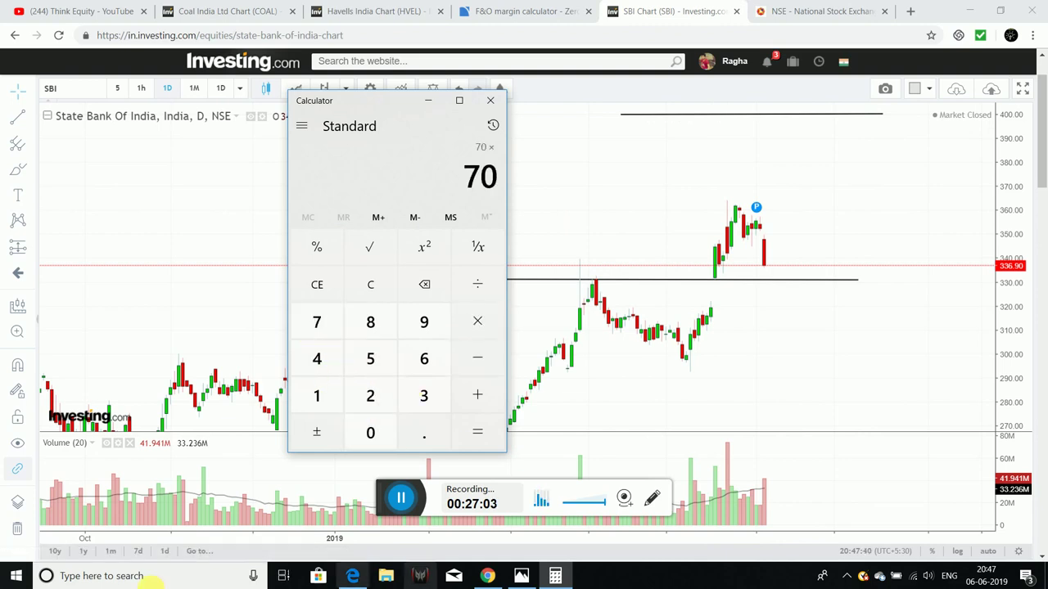
pyautogui.click(422, 392)
pyautogui.click(370, 430)
pyautogui.doubleClick(370, 431)
pyautogui.click(488, 431)
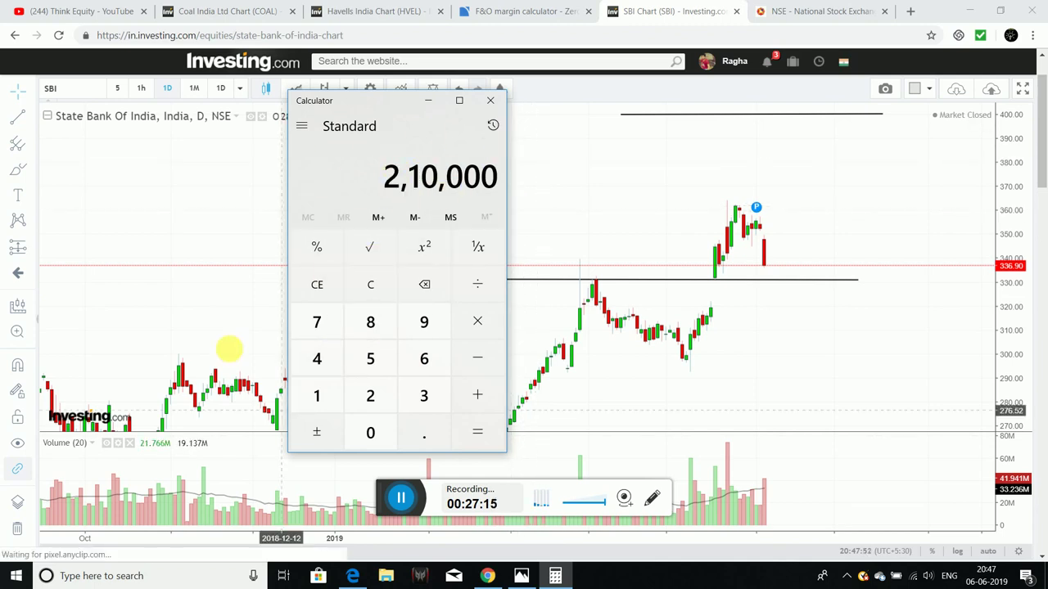
pyautogui.click(367, 293)
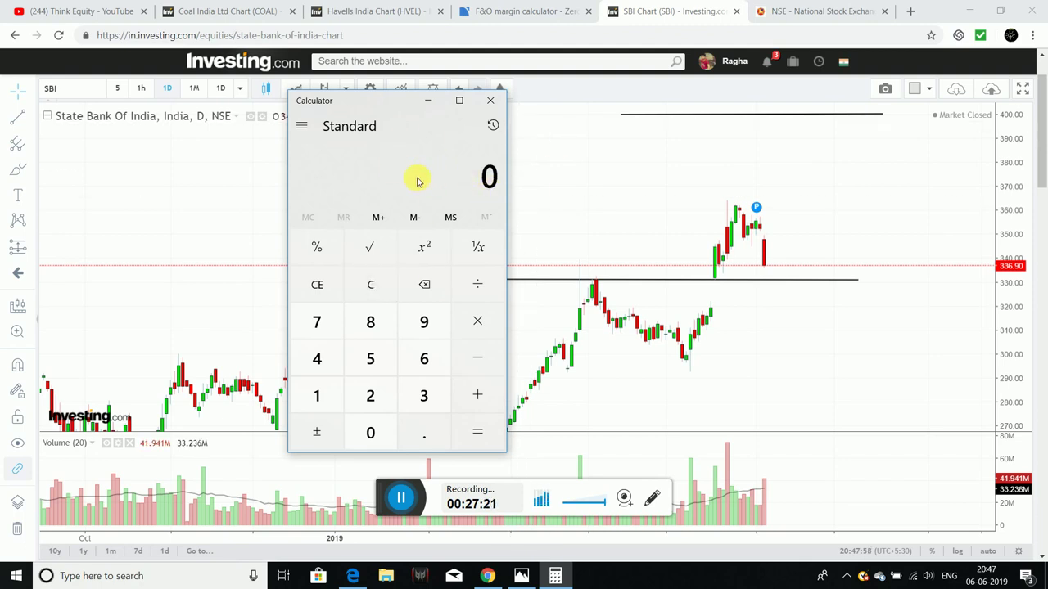
# Add the SBIN 29-AUG-19 futures contract with a quantity of 3000 to the Zerodha margin calculation
pyautogui.click(524, 11)
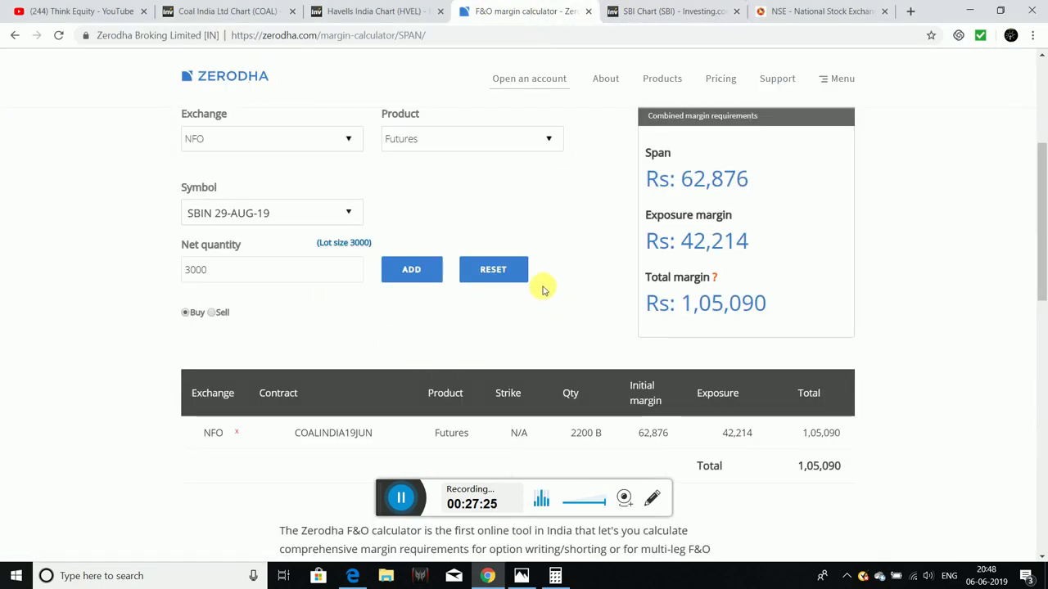
pyautogui.scroll(-1, 560, 319)
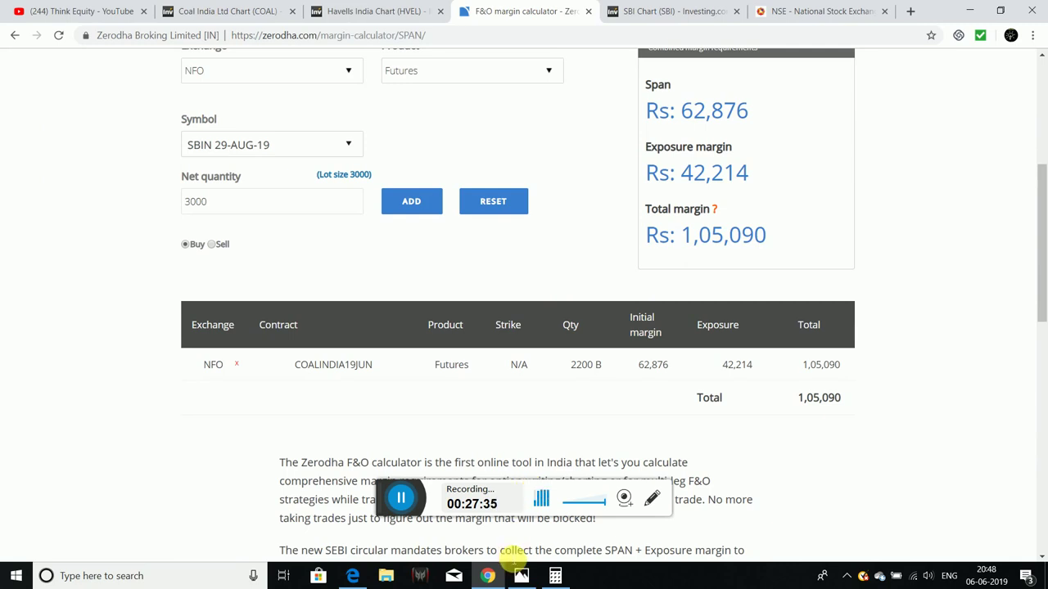
pyautogui.scroll(1, 655, 434)
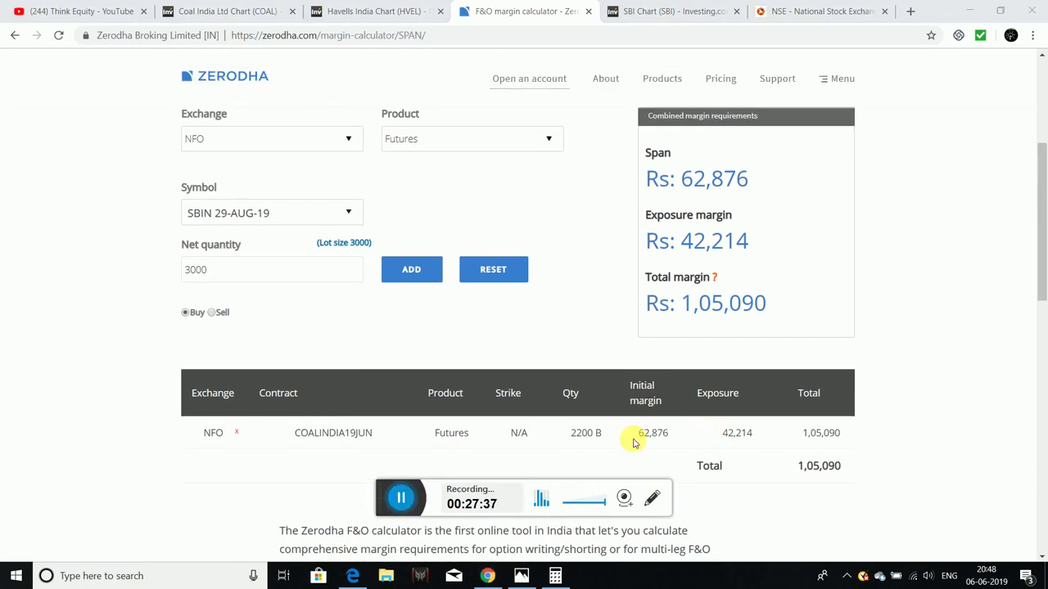
pyautogui.scroll(1, 912, 330)
pyautogui.scroll(-1, 916, 334)
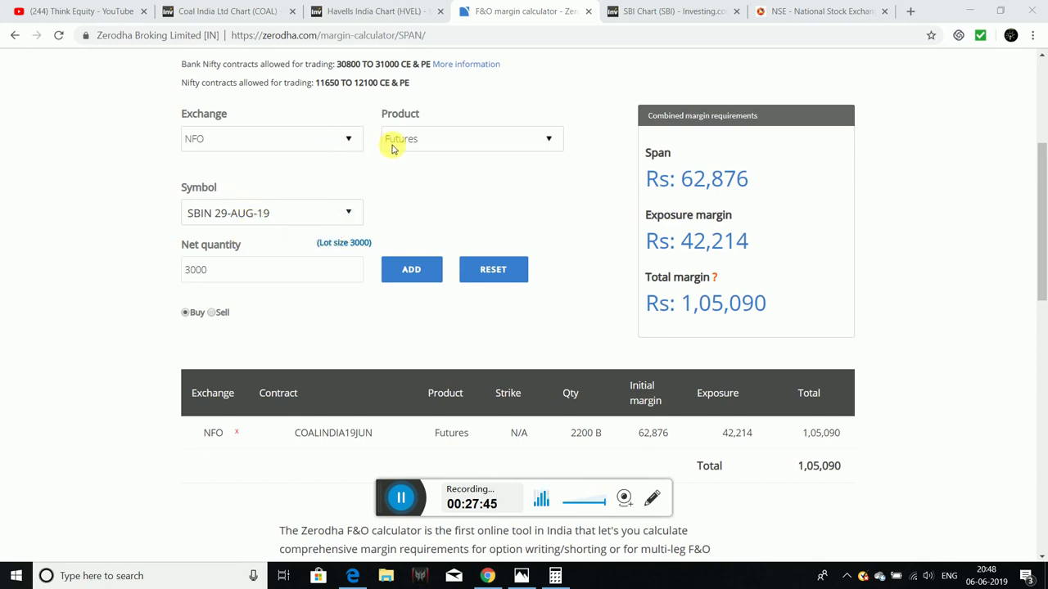
pyautogui.click(423, 276)
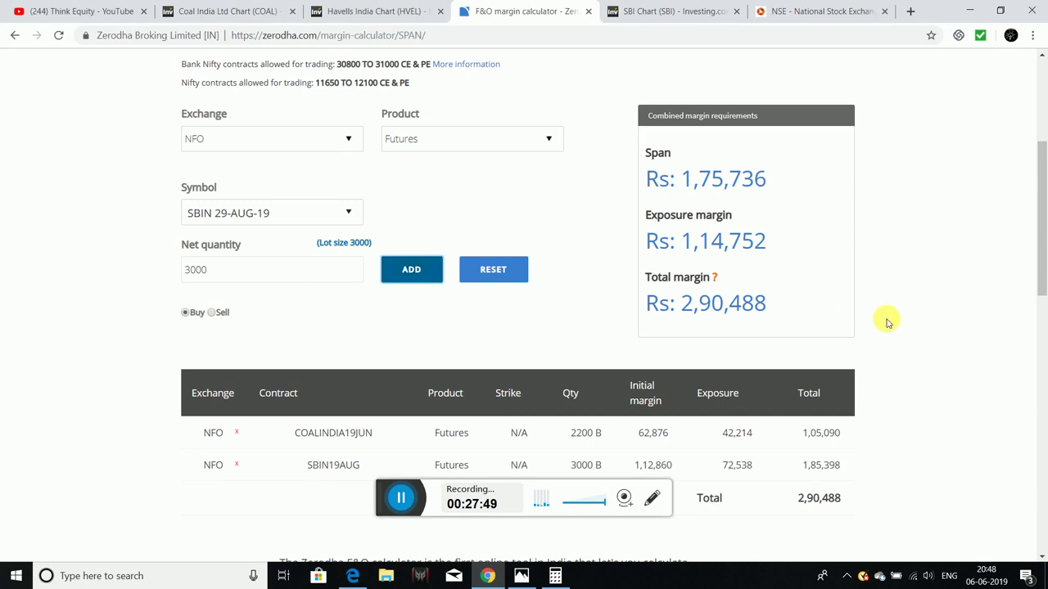
# Remove the COALINDIA19JUN contract from the margin table and review the margin for the SBIN contract alone
pyautogui.scroll(-2, 868, 355)
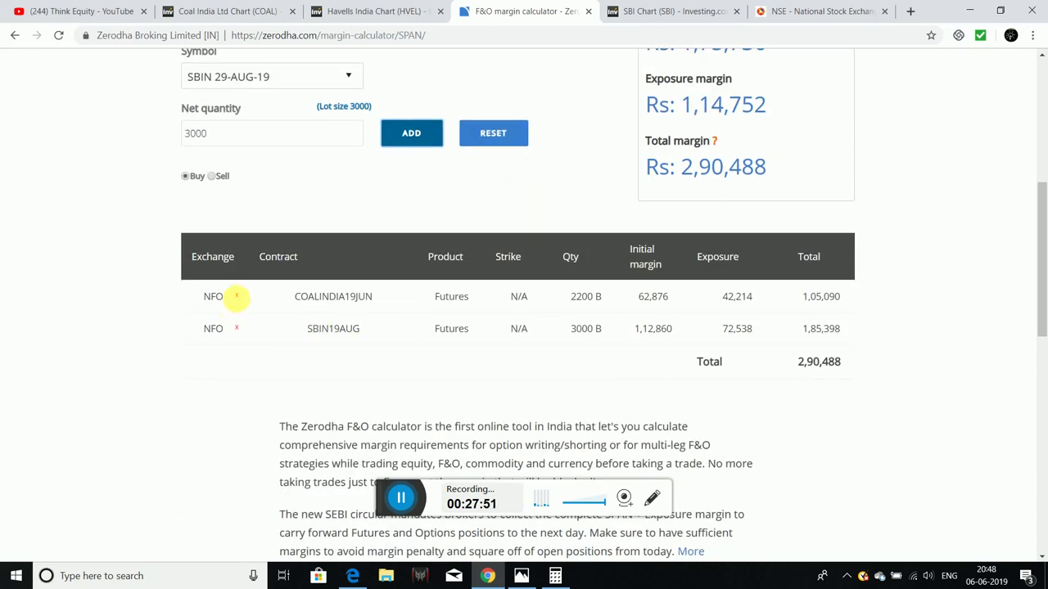
pyautogui.click(236, 296)
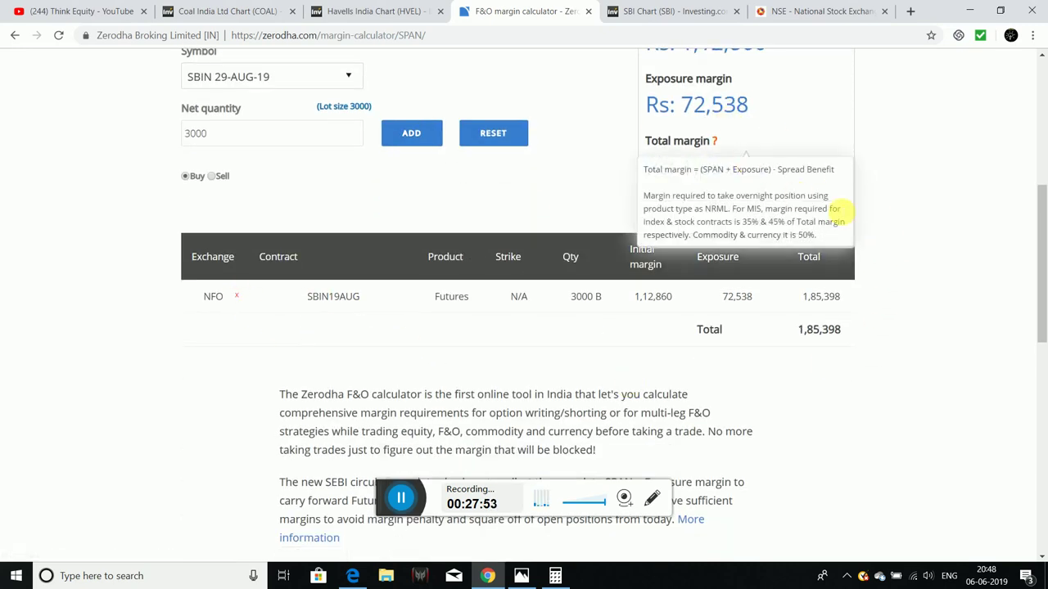
pyautogui.scroll(1, 958, 215)
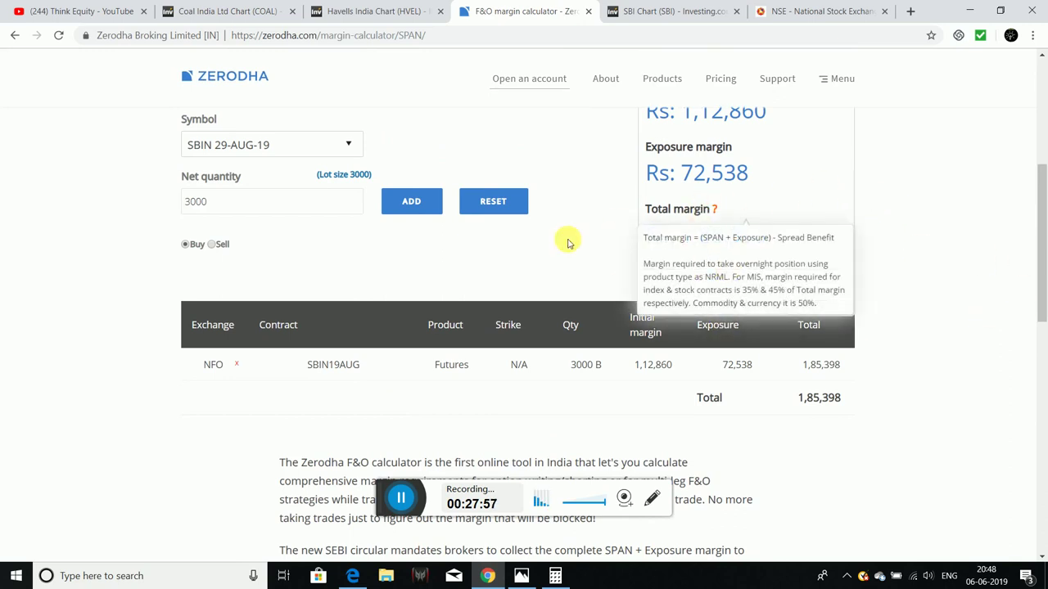
pyautogui.moveTo(714, 209)
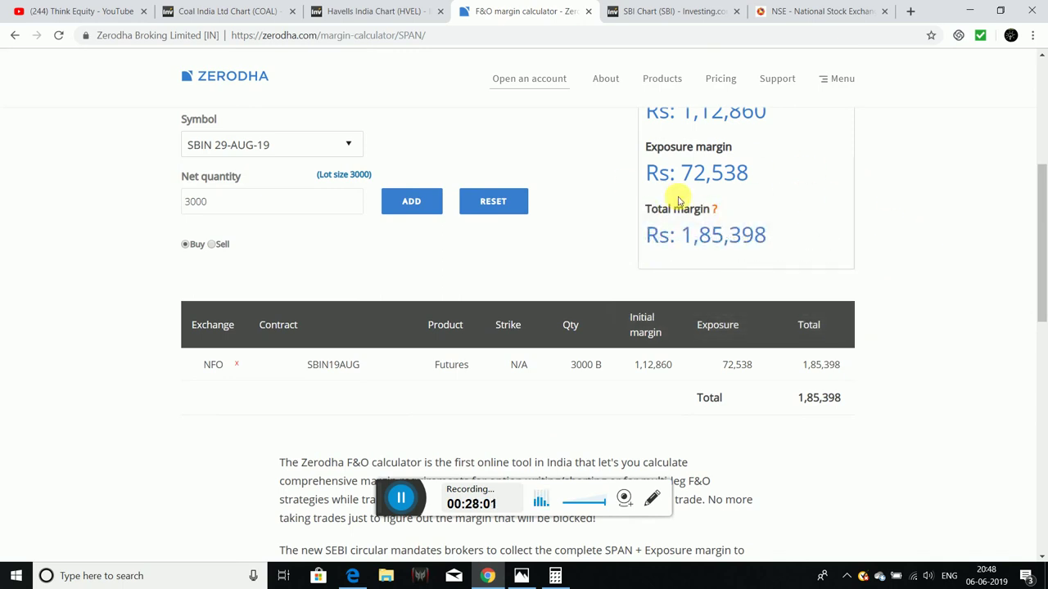
pyautogui.scroll(1, 974, 209)
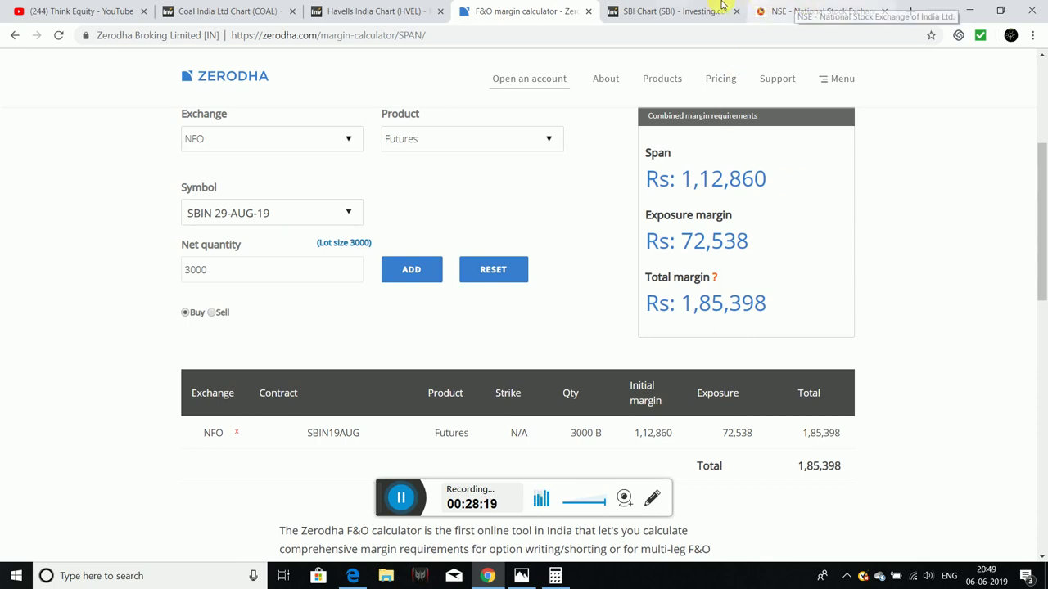
# On the NSE option chain page, search for the underlying stock "state bank of india" and open the SBIN option chain
pyautogui.click(815, 8)
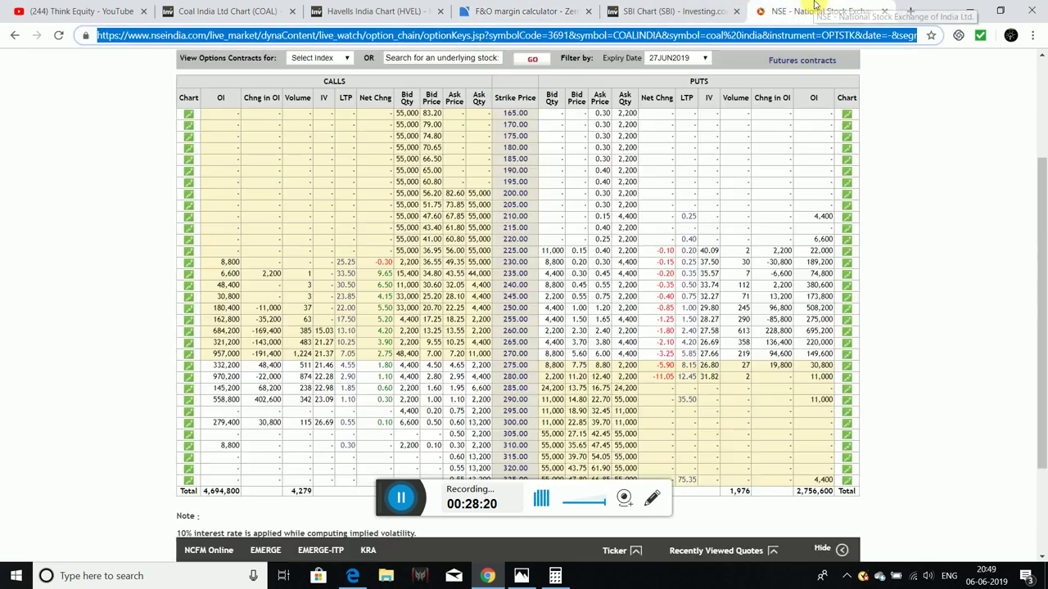
pyautogui.click(451, 59)
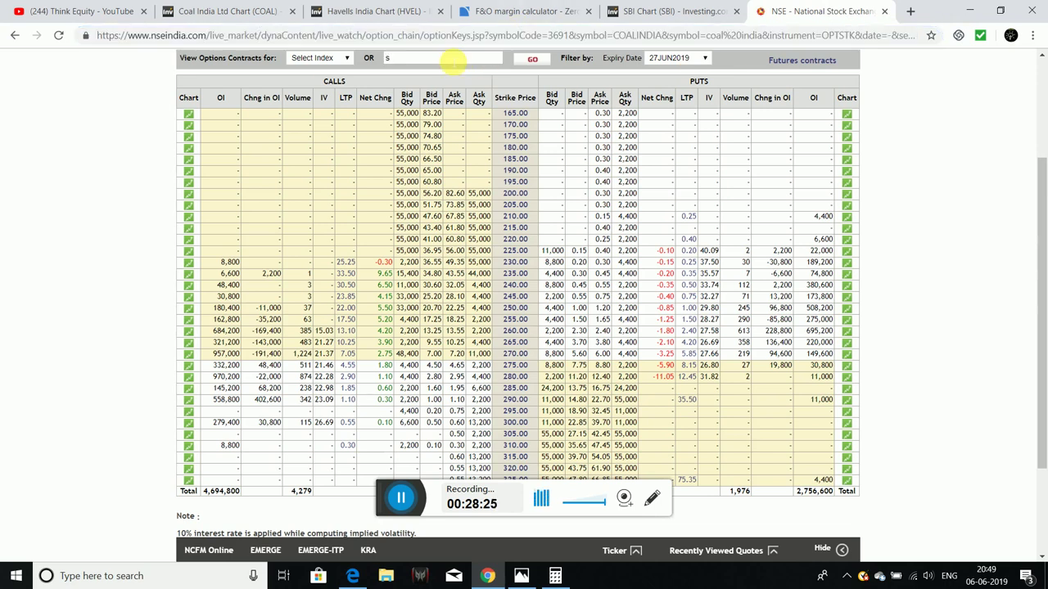
pyautogui.click(349, 576)
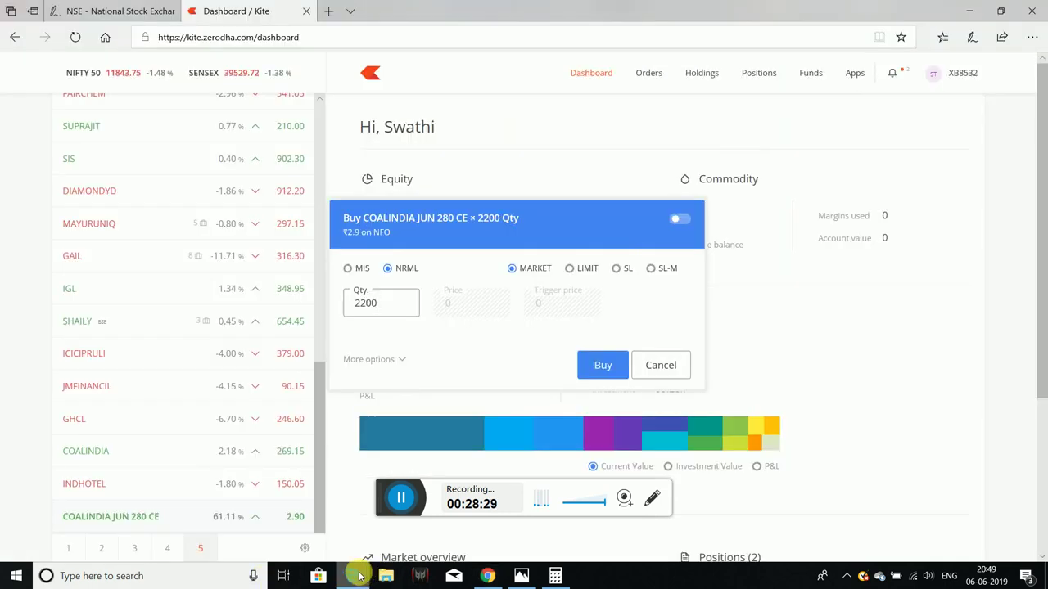
pyautogui.click(354, 573)
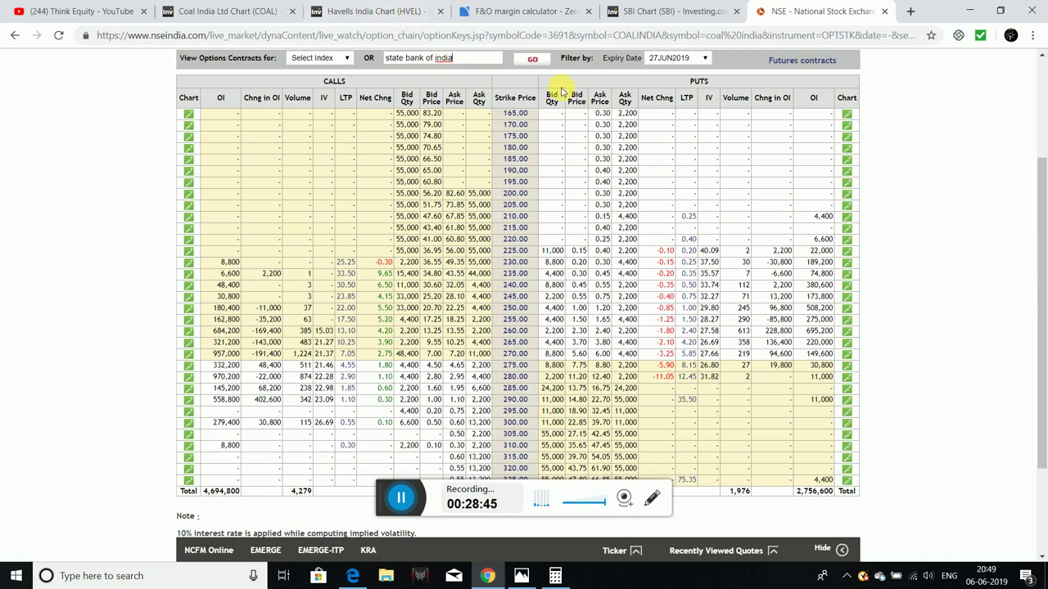
pyautogui.click(541, 60)
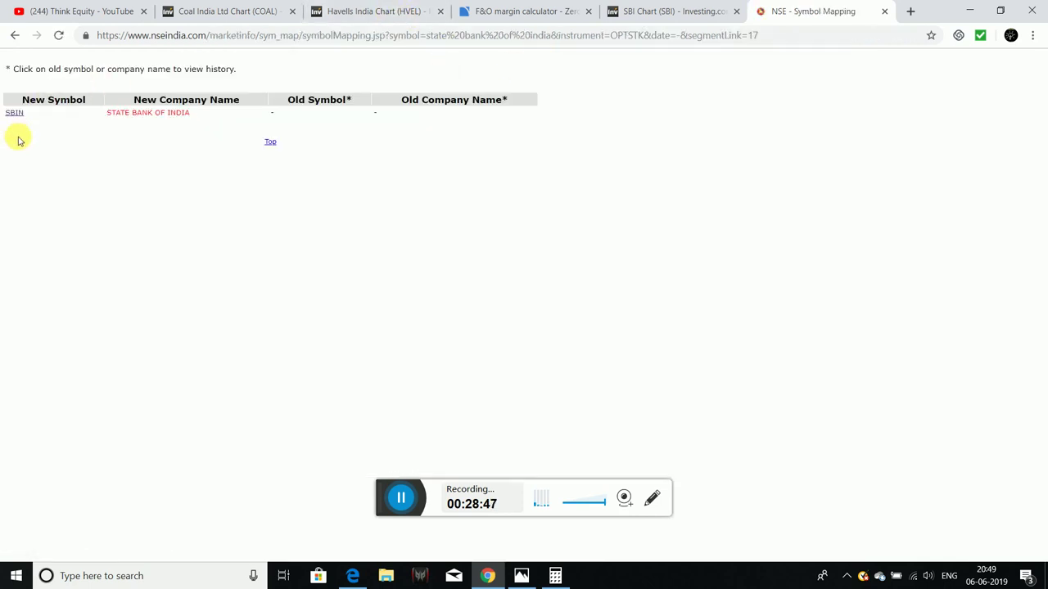
pyautogui.click(17, 115)
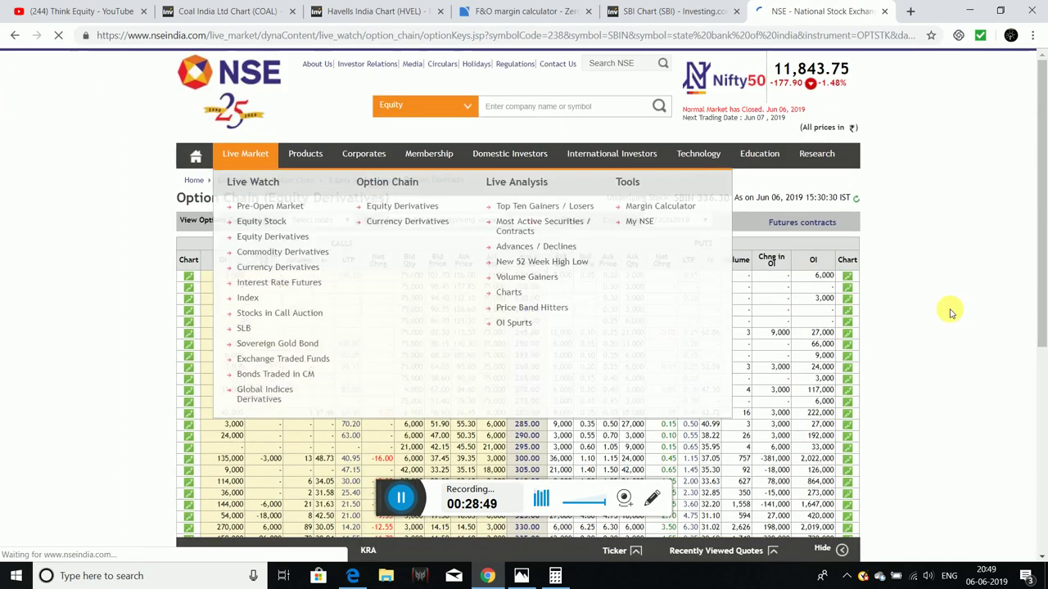
# Filter the SBIN option chain by the 29AUG2019 expiry date and view its higher strike prices
pyautogui.click(670, 222)
pyautogui.click(686, 260)
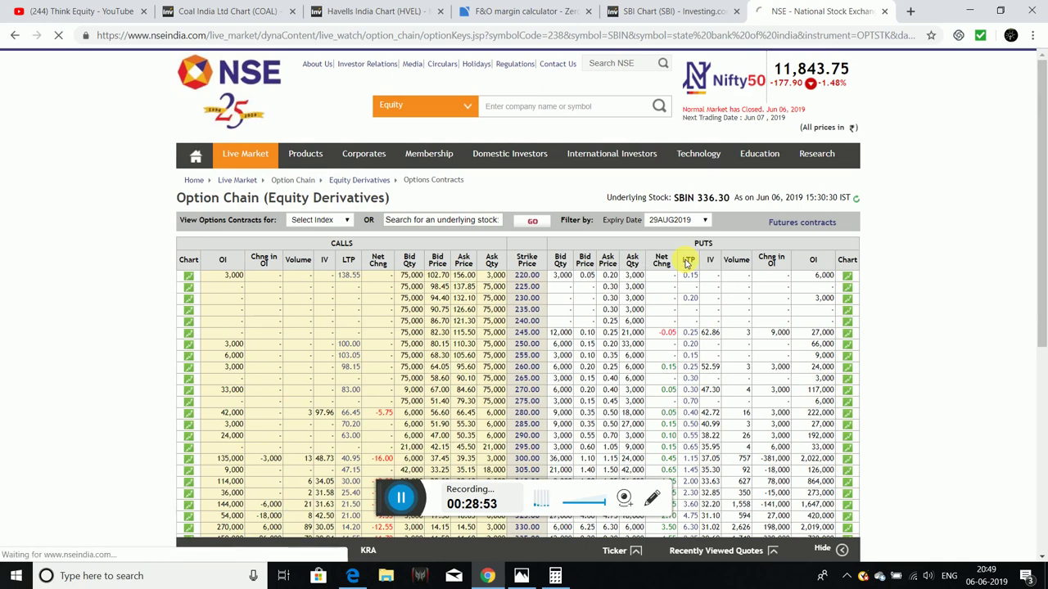
pyautogui.scroll(-3, 938, 234)
pyautogui.scroll(-1, 938, 235)
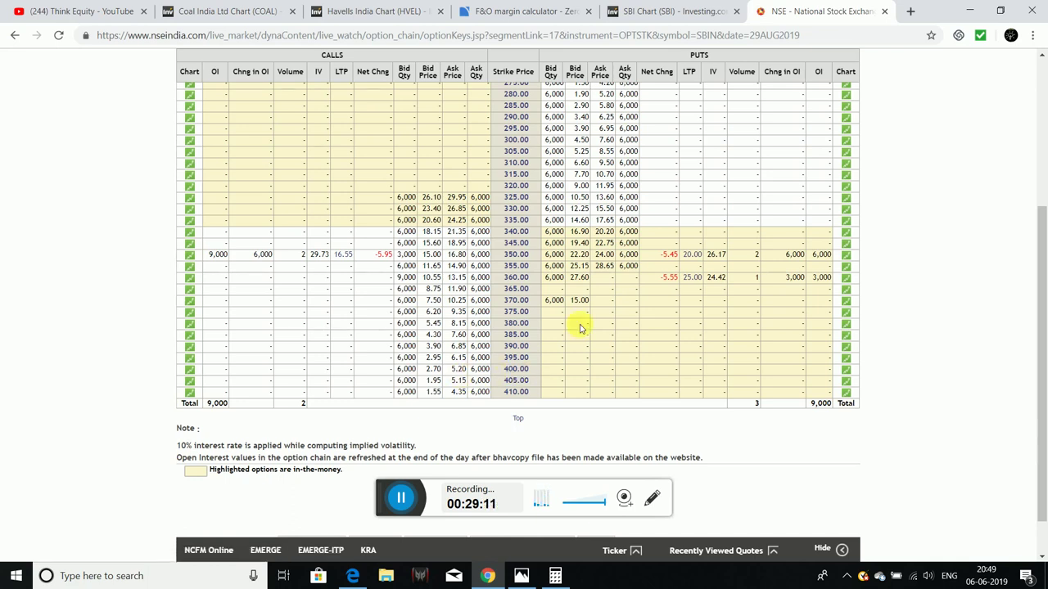
# Copy the address of the SBIN 29AUG2019 option chain and open it in a new Microsoft Edge tab
pyautogui.click(440, 36)
pyautogui.hotkey('ctrl', 'c')
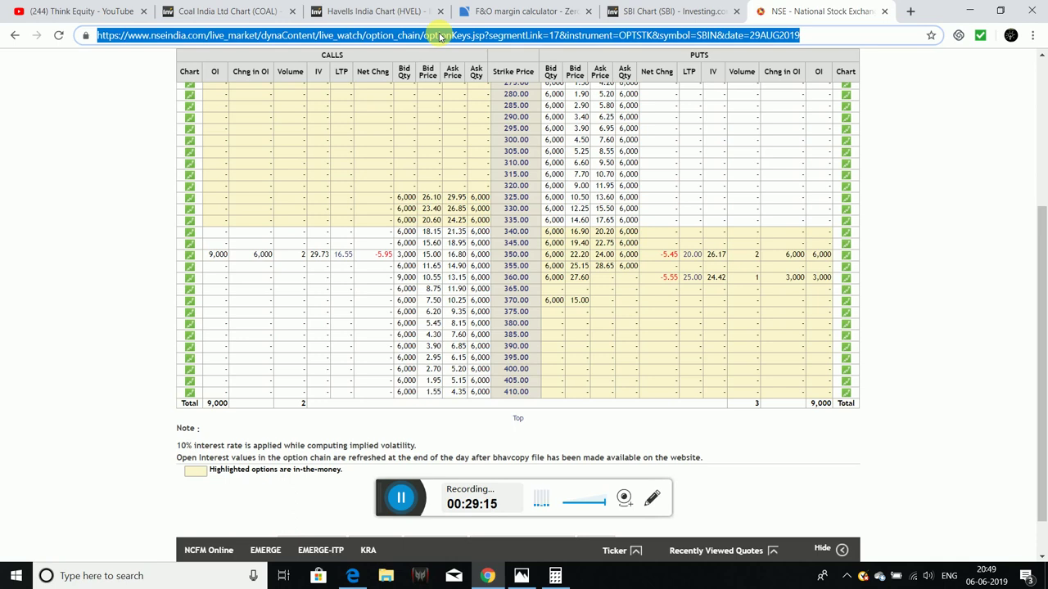
pyautogui.click(352, 575)
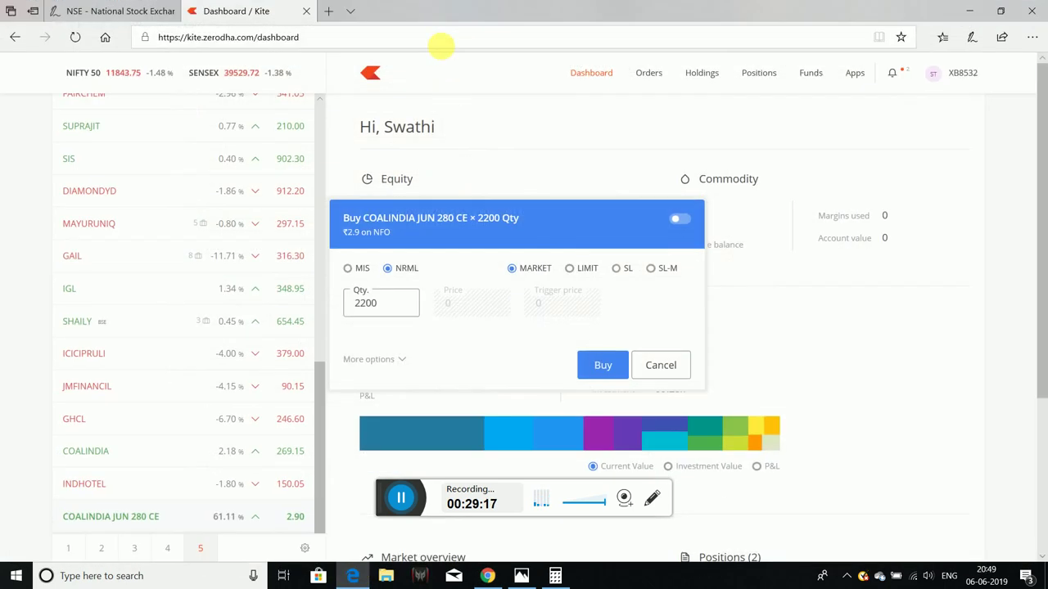
pyautogui.click(329, 11)
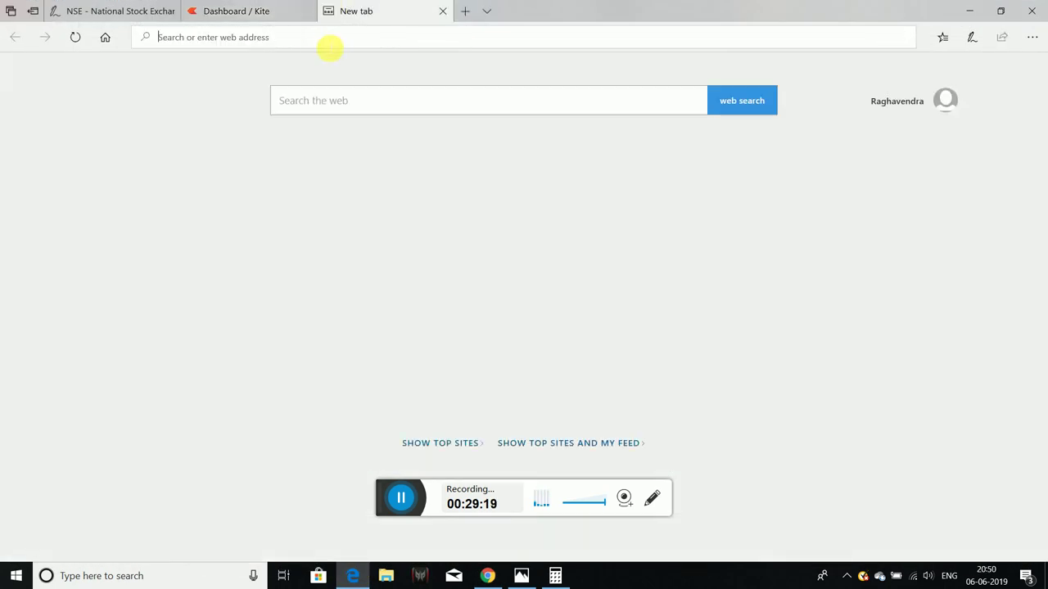
pyautogui.rightClick(291, 42)
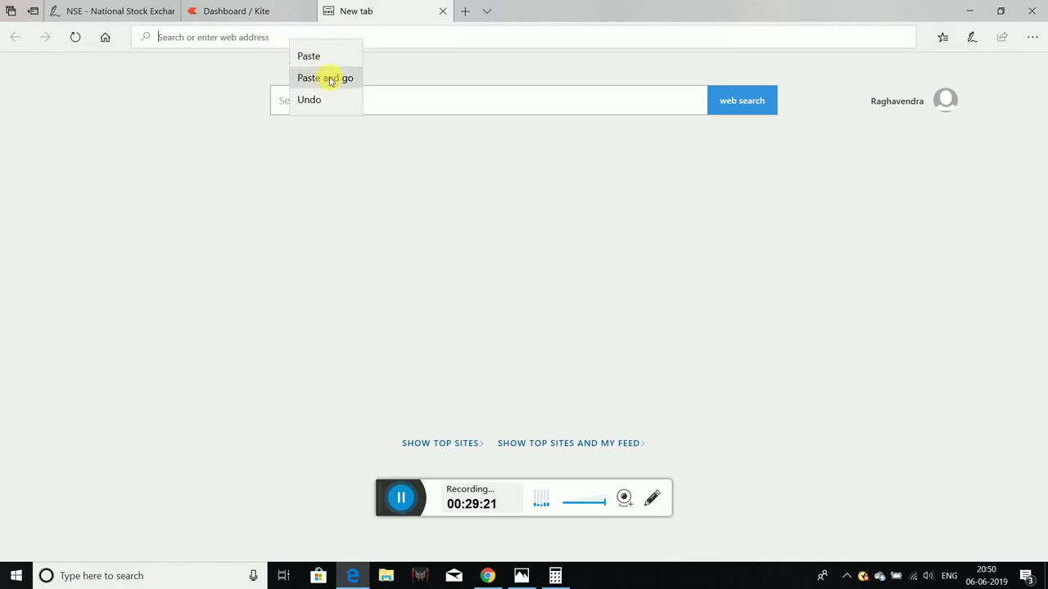
pyautogui.click(324, 77)
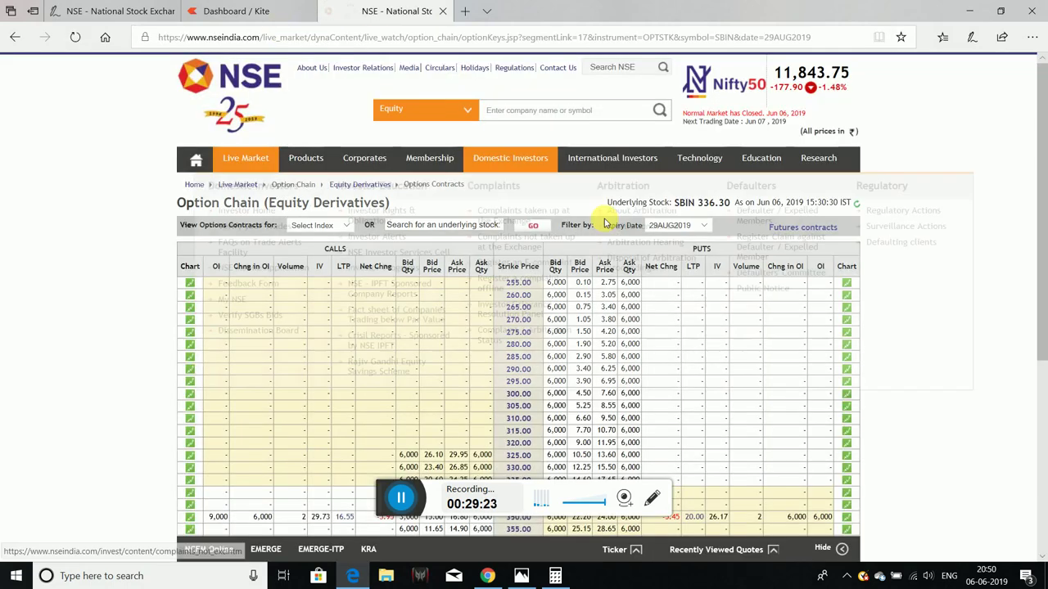
# Start web notes on the SBIN option chain and circle the Strike Price heading with the pen
pyautogui.click(971, 37)
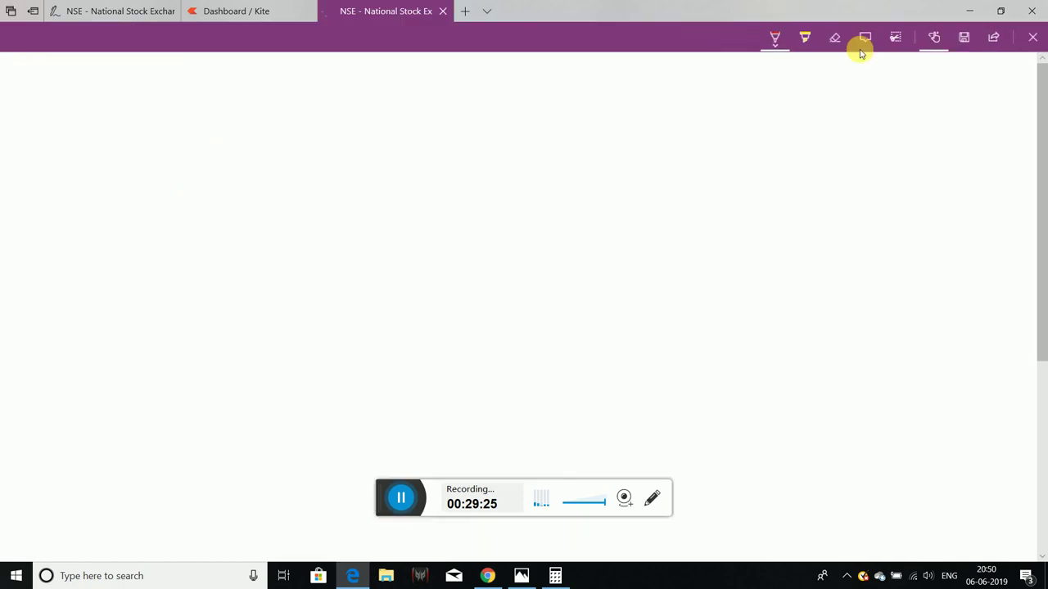
pyautogui.click(775, 37)
pyautogui.click(686, 136)
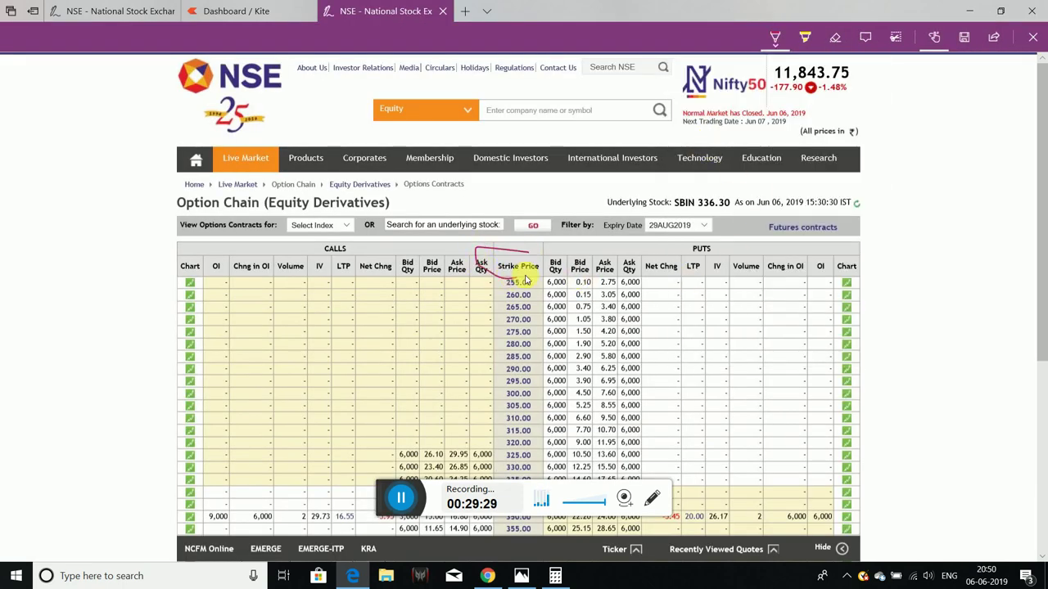
pyautogui.scroll(-3, 993, 248)
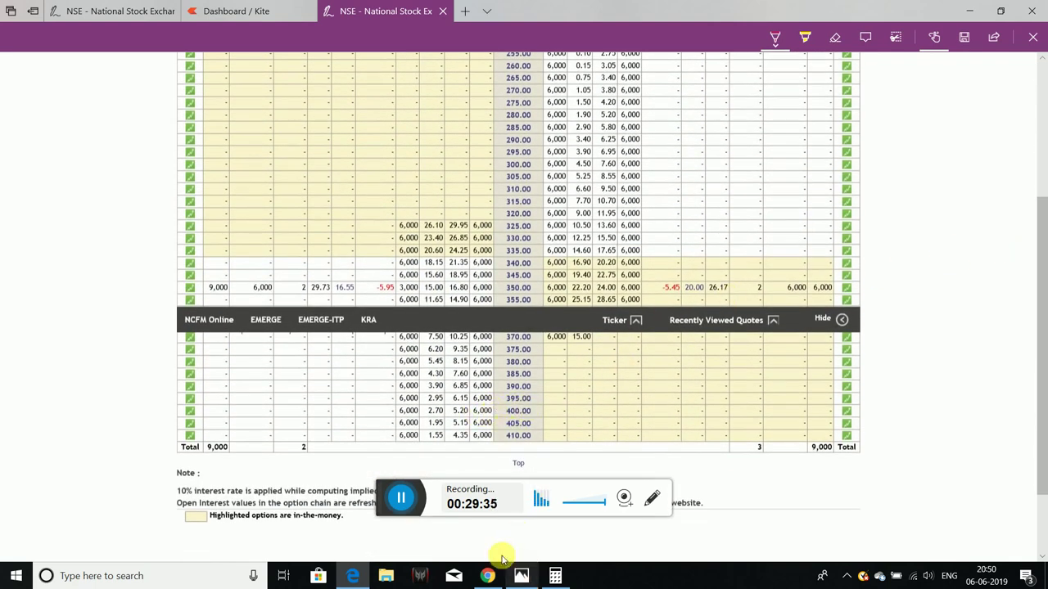
# Check the marked price levels on the SBI chart in Chrome, and return to the annotated option chain in Edge
pyautogui.click(487, 573)
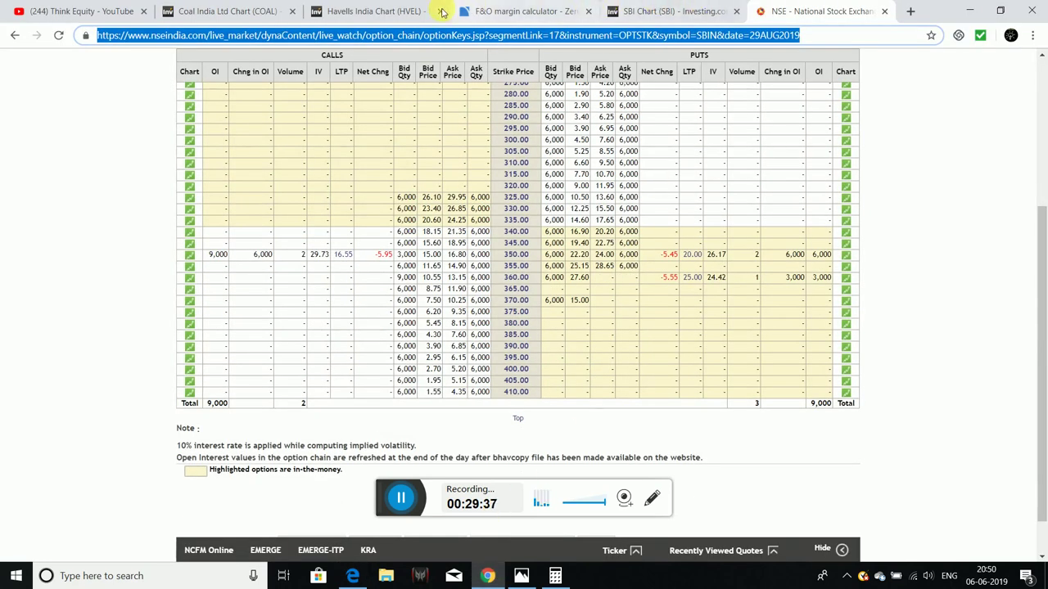
pyautogui.click(683, 10)
pyautogui.click(745, 116)
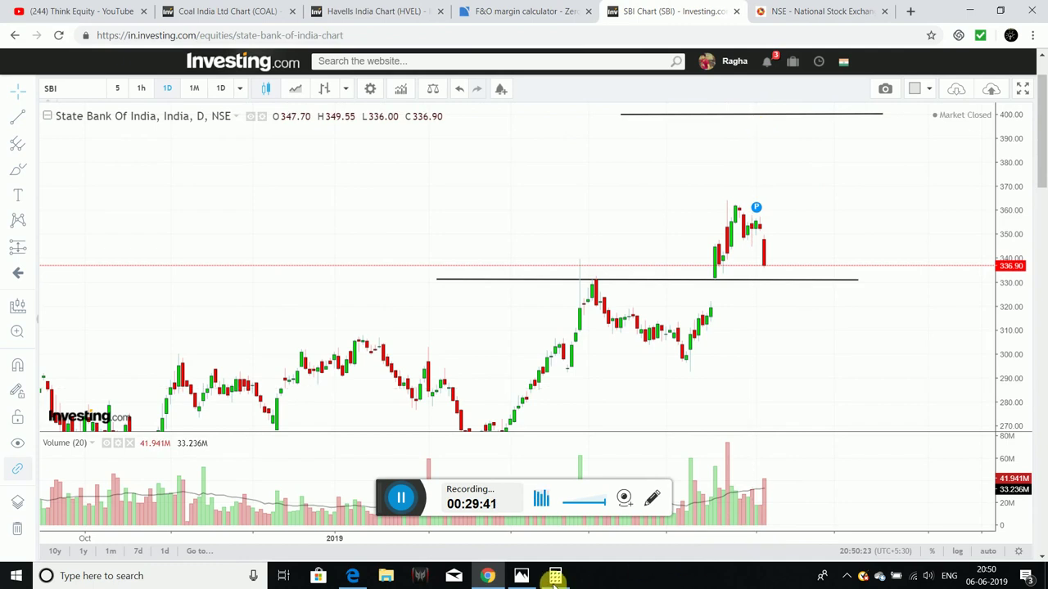
pyautogui.click(352, 575)
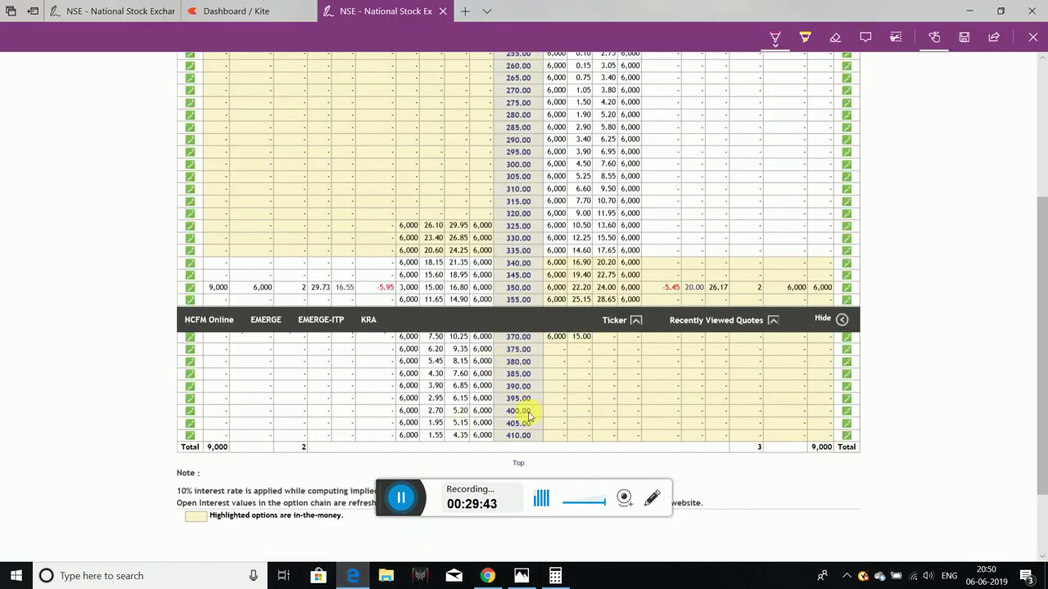